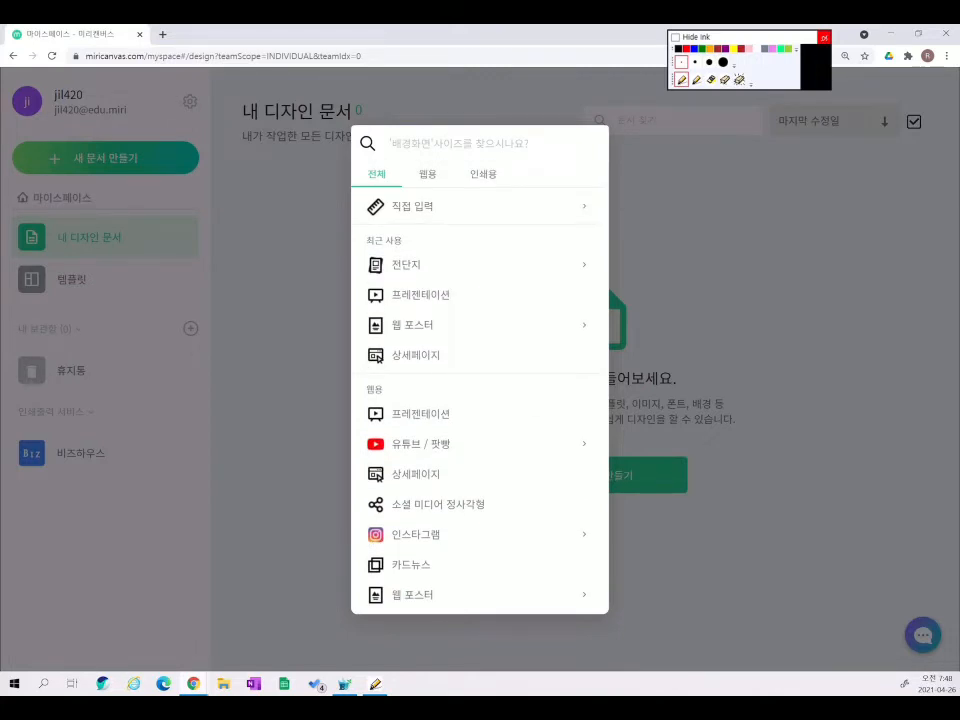
- Create a new 1920 × 1080 px presentation design from My Designs
left_click(710, 79)
mouse_move(372, 305)
left_mouse_down()
mouse_move(459, 297)
mouse_move(380, 310)
left_mouse_up()
left_click(740, 80)
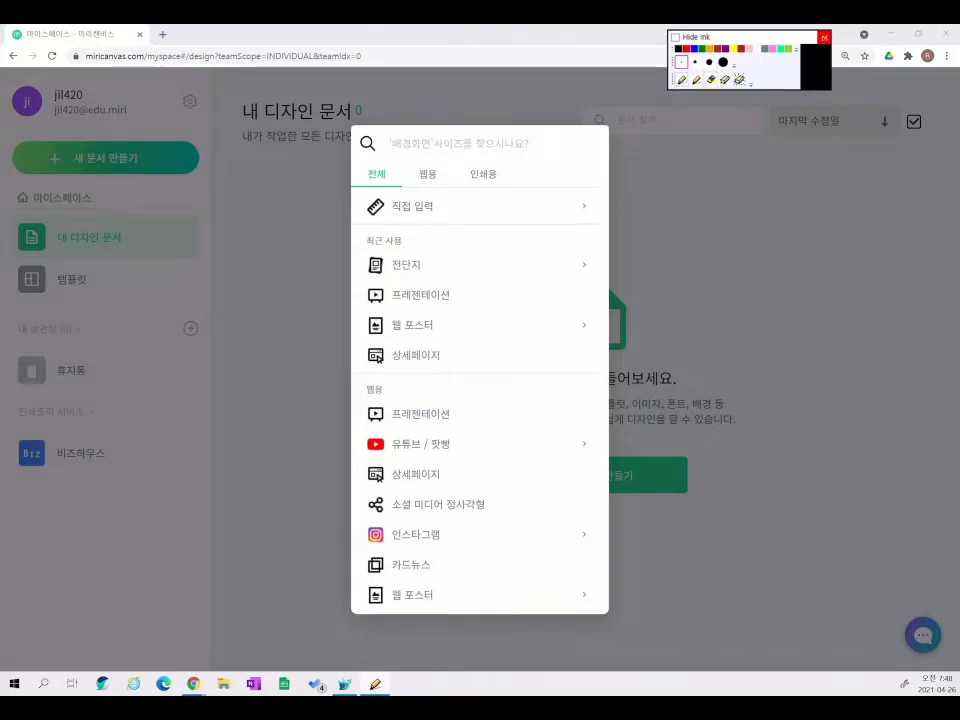
left_click(421, 295)
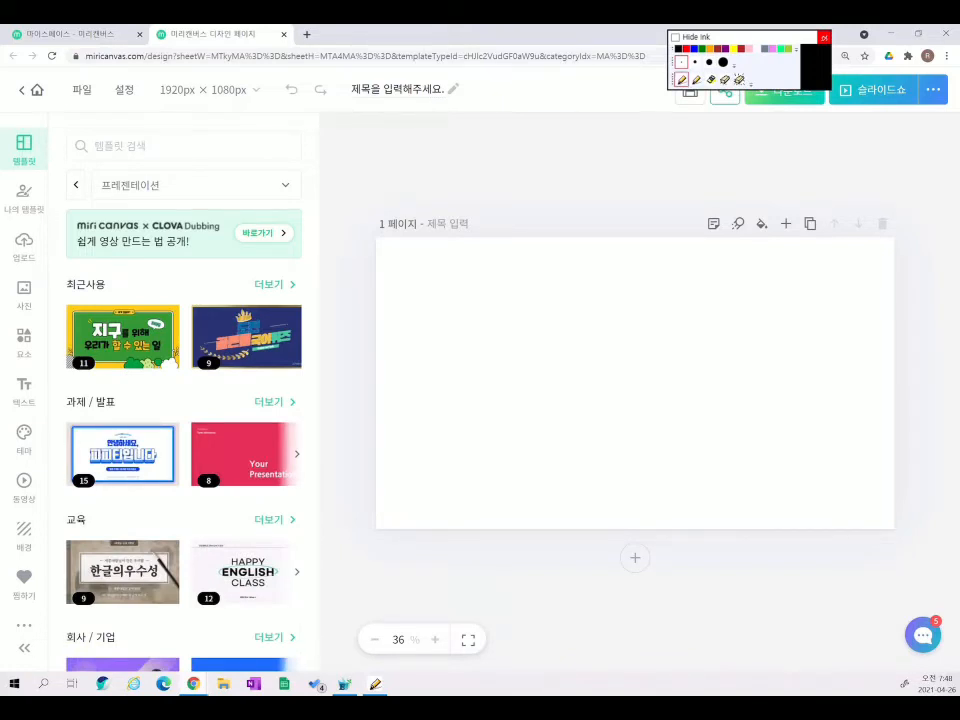
- Mark the 1920px × 1080px canvas size with on-screen ink, then clear the annotation
scroll(420, 112, "up", 5)
scroll(420, 300, "left", 3)
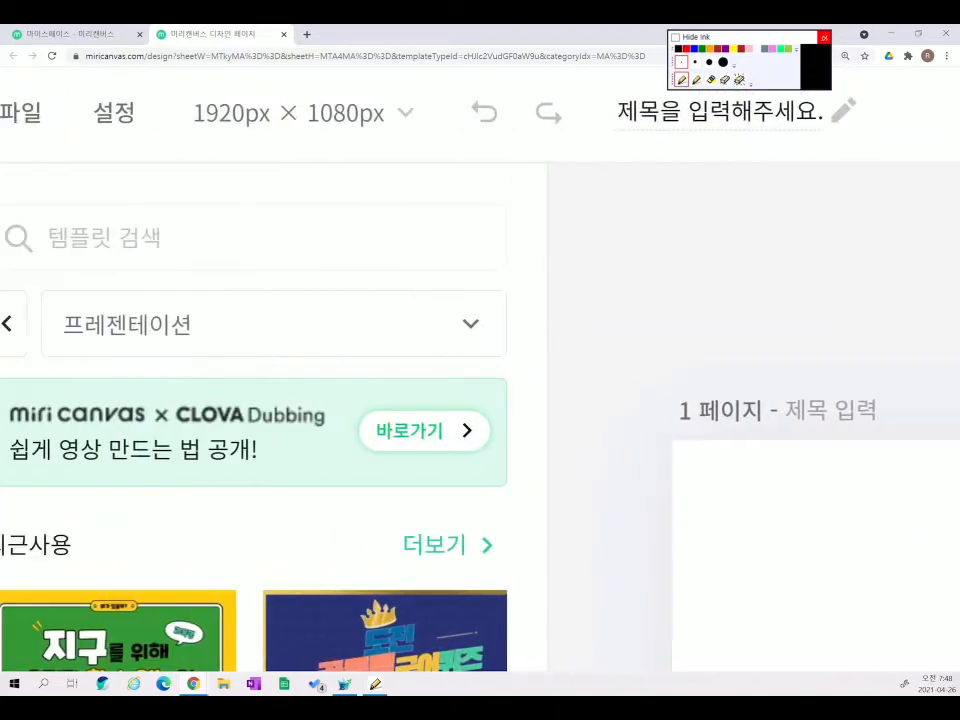
scroll(300, 300, "up", 2)
scroll(480, 370, "down", 1)
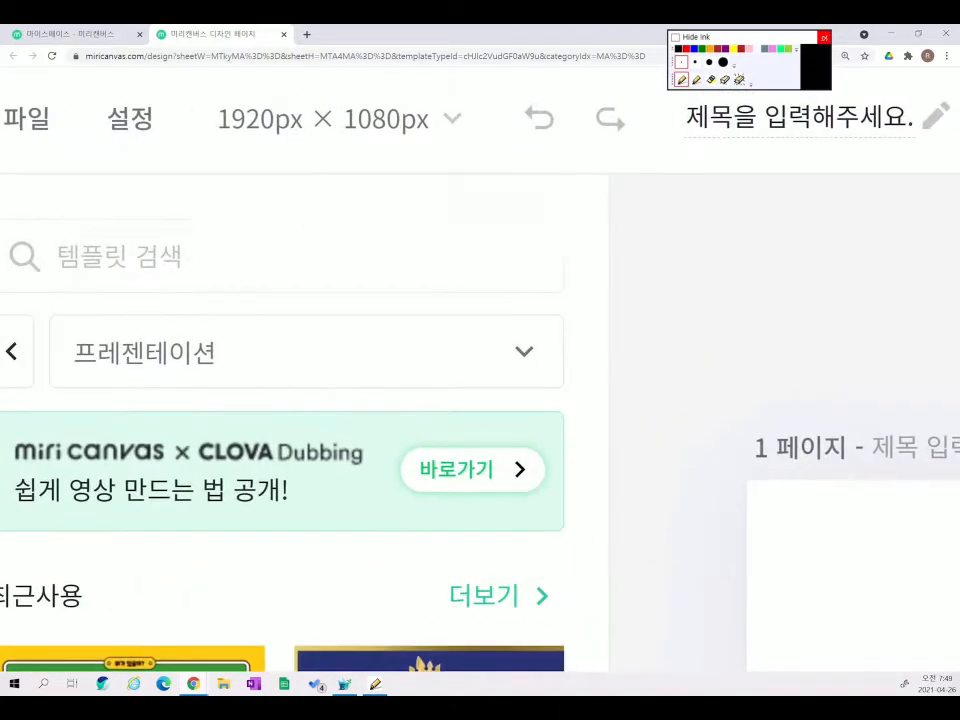
left_click(711, 79)
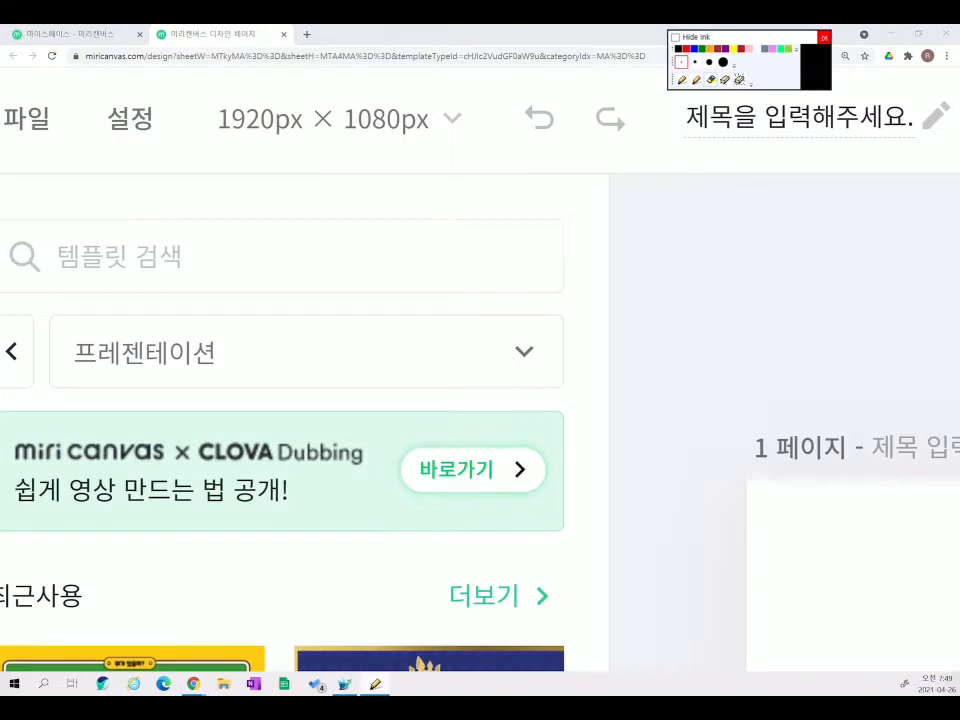
mouse_move(207, 149)
left_mouse_down()
mouse_move(420, 145)
mouse_move(424, 98)
mouse_move(209, 140)
mouse_move(272, 146)
left_mouse_up()
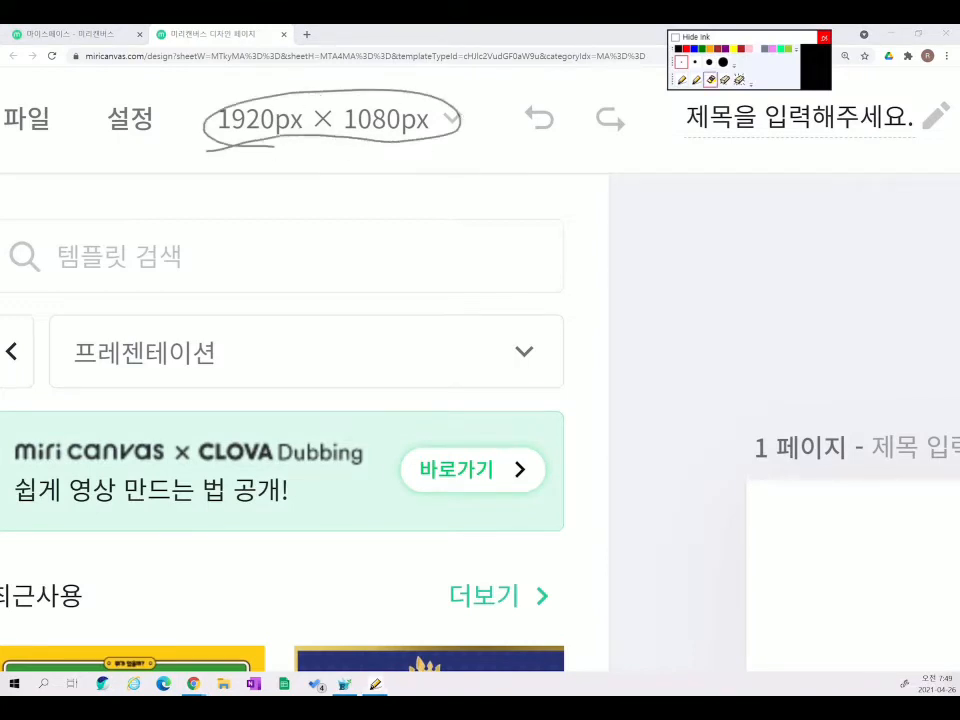
left_click(687, 49)
left_click(739, 80)
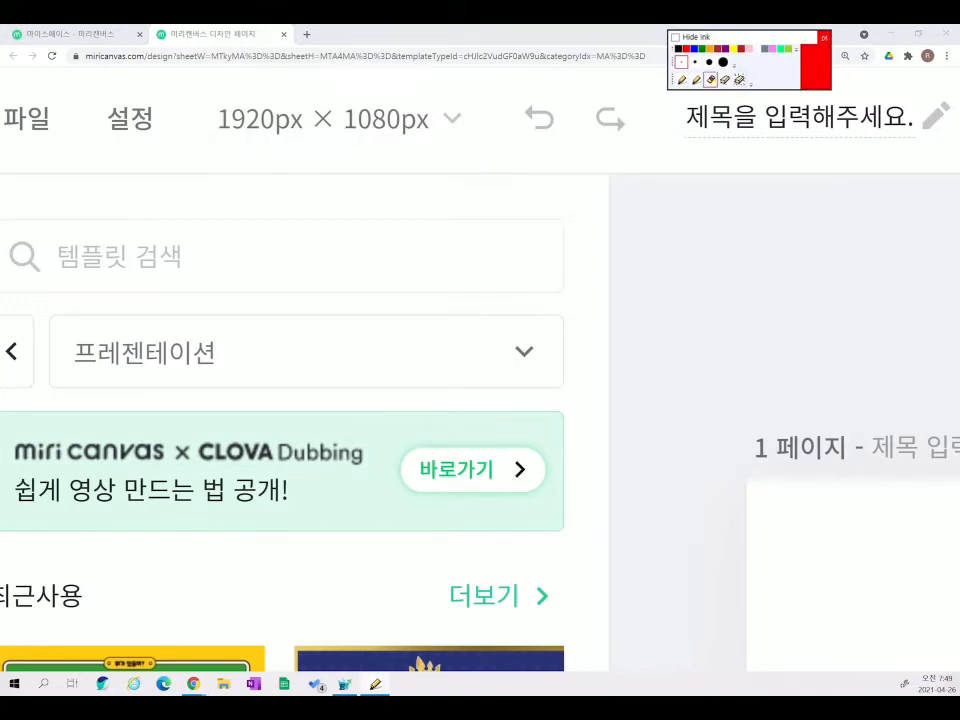
left_click(682, 79)
- Show the canvas size presets such as flyer, web poster, YouTube and Instagram
left_click(440, 119)
scroll(449, 328, "down", 10)
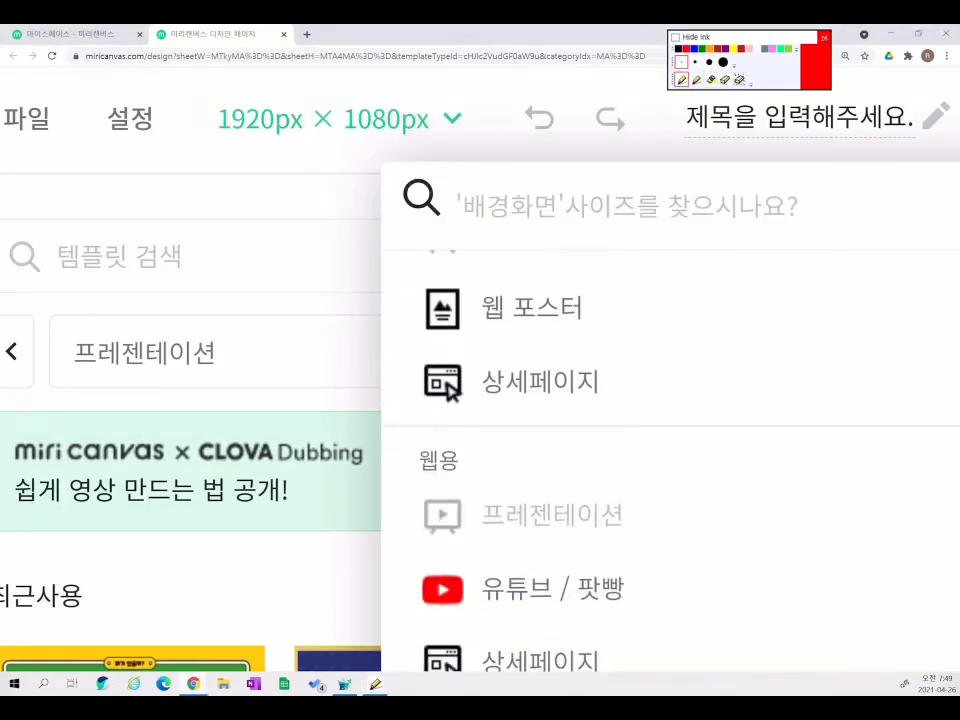
scroll(670, 450, "up", 10)
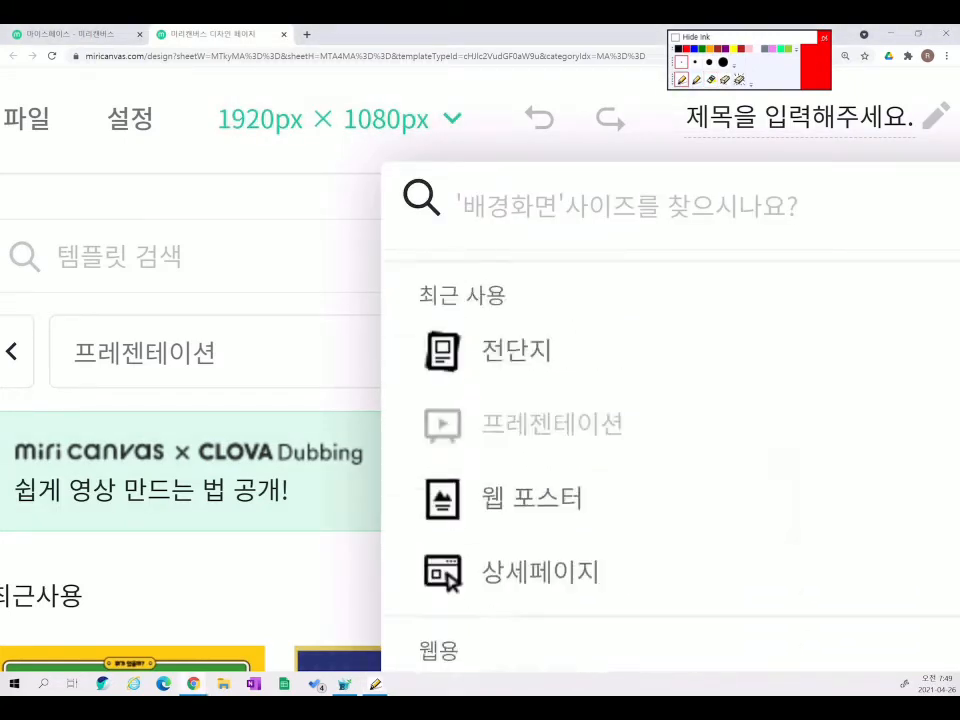
scroll(480, 400, "down", 5)
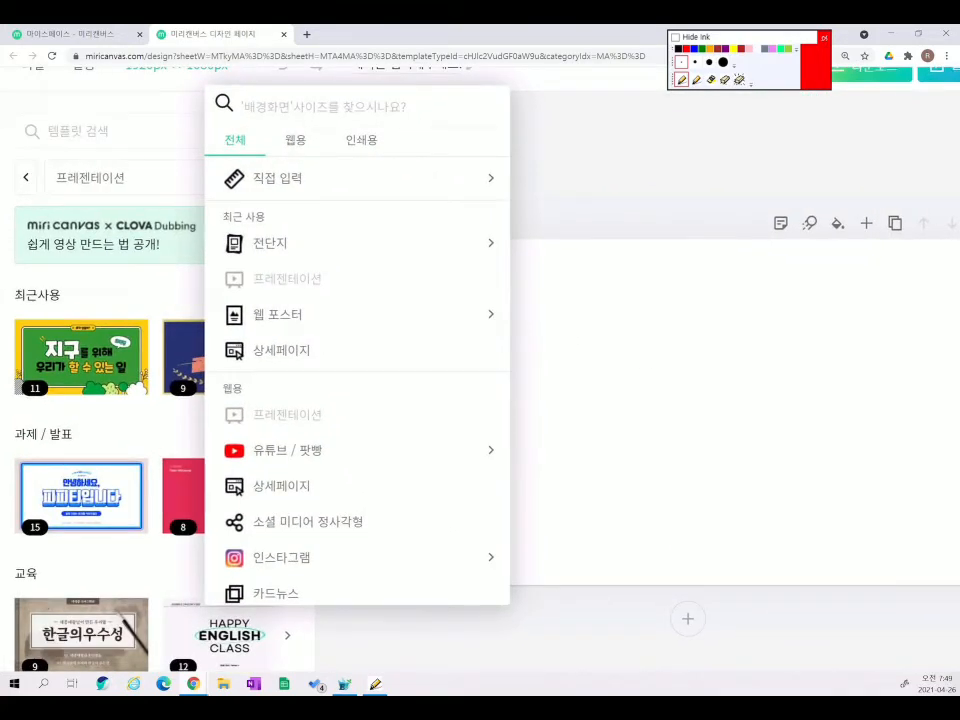
- In custom size, switch units to cm and set the height to 50.8 to match the width
left_click(277, 178)
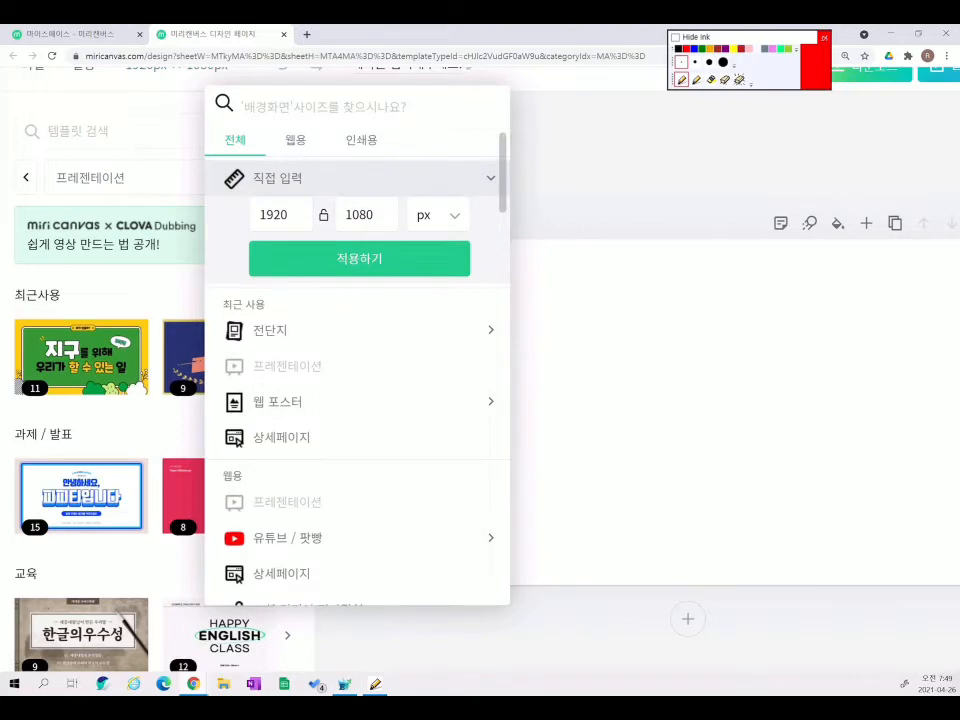
left_click(438, 214)
left_click(429, 276)
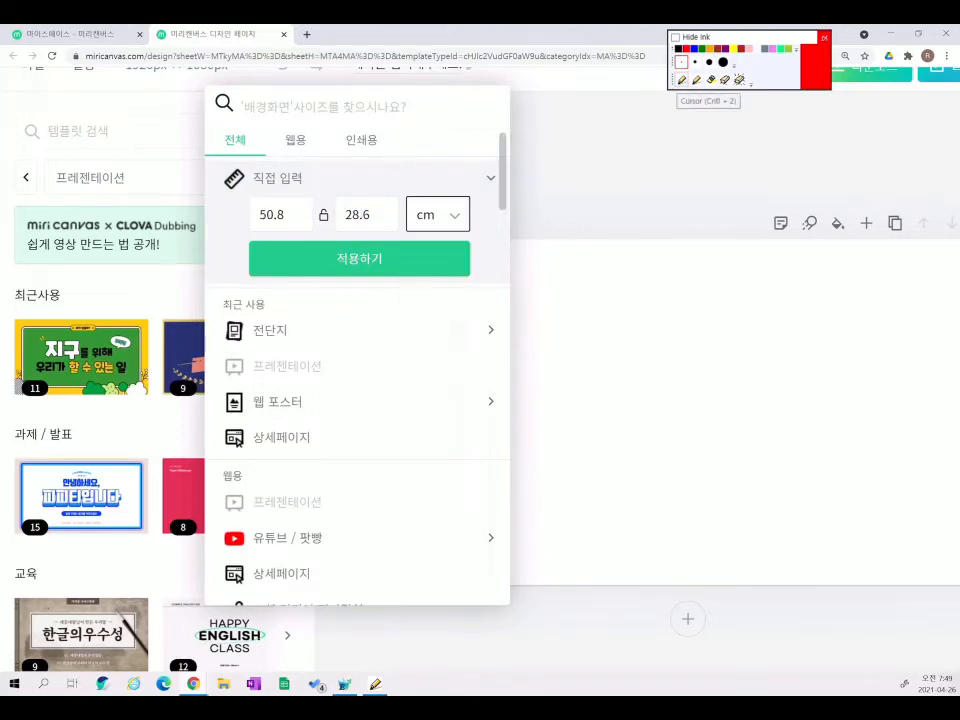
left_click(369, 214)
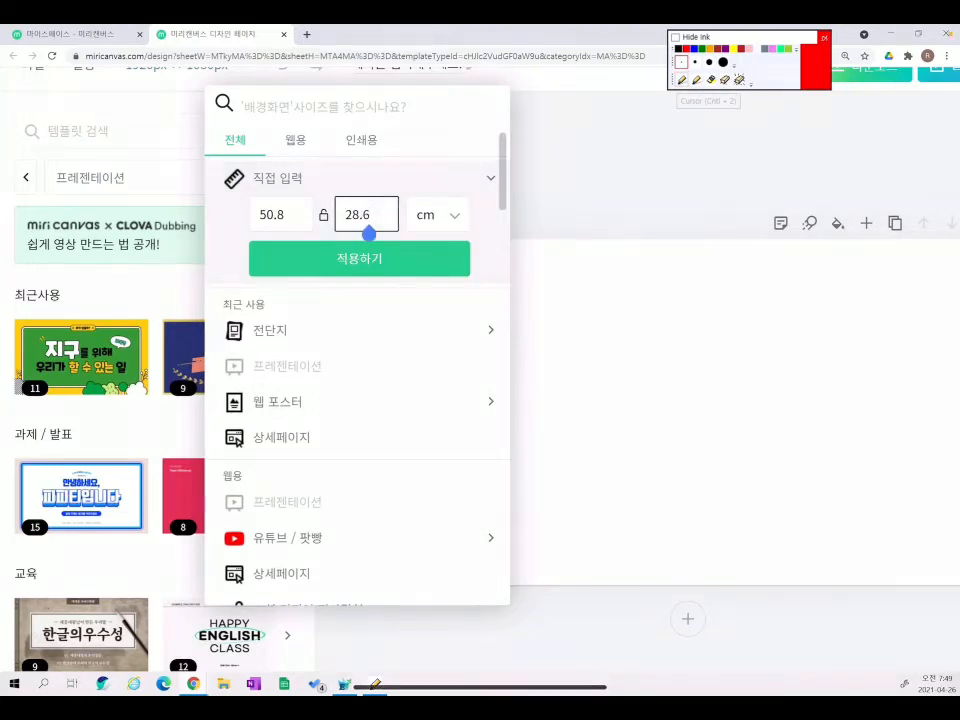
key("BackSpace")
key("BackSpace")
key("BackSpace")
key("BackSpace")
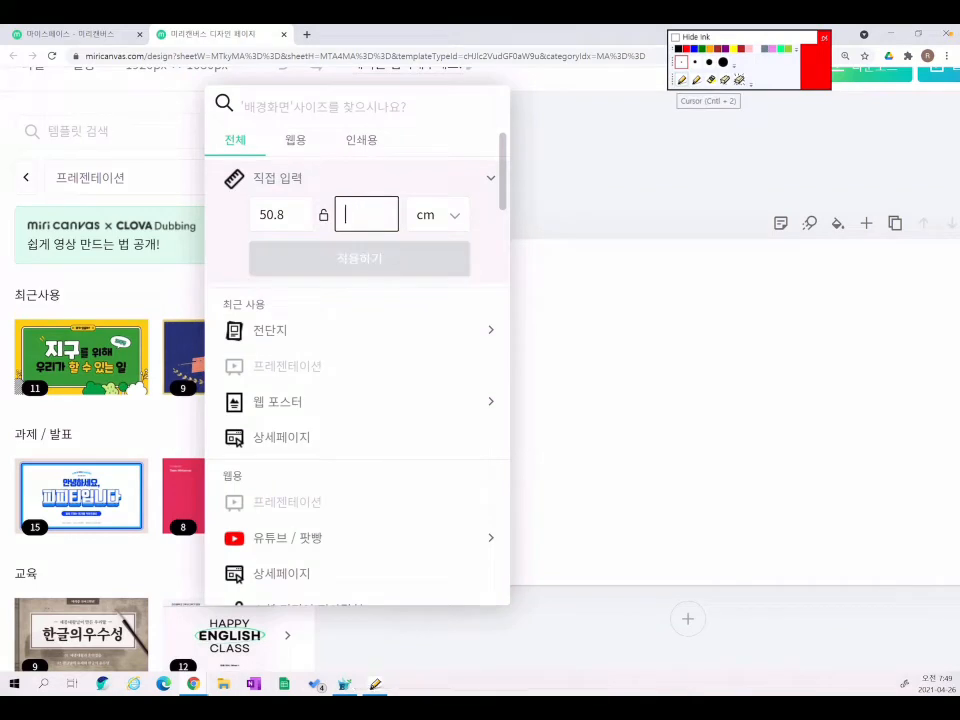
type("50.8")
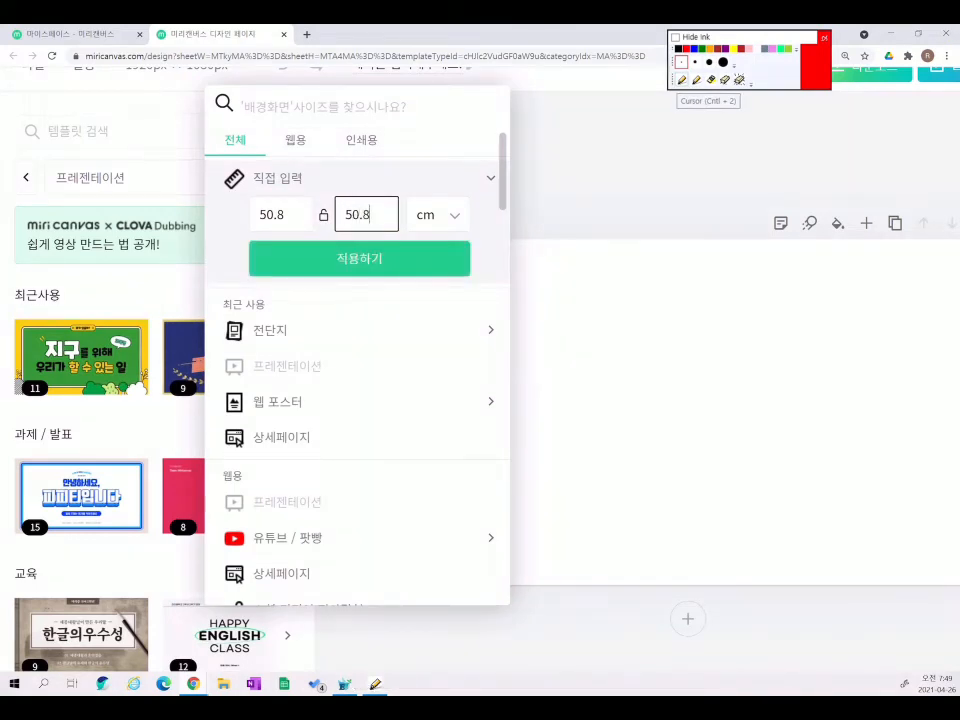
left_click(359, 258)
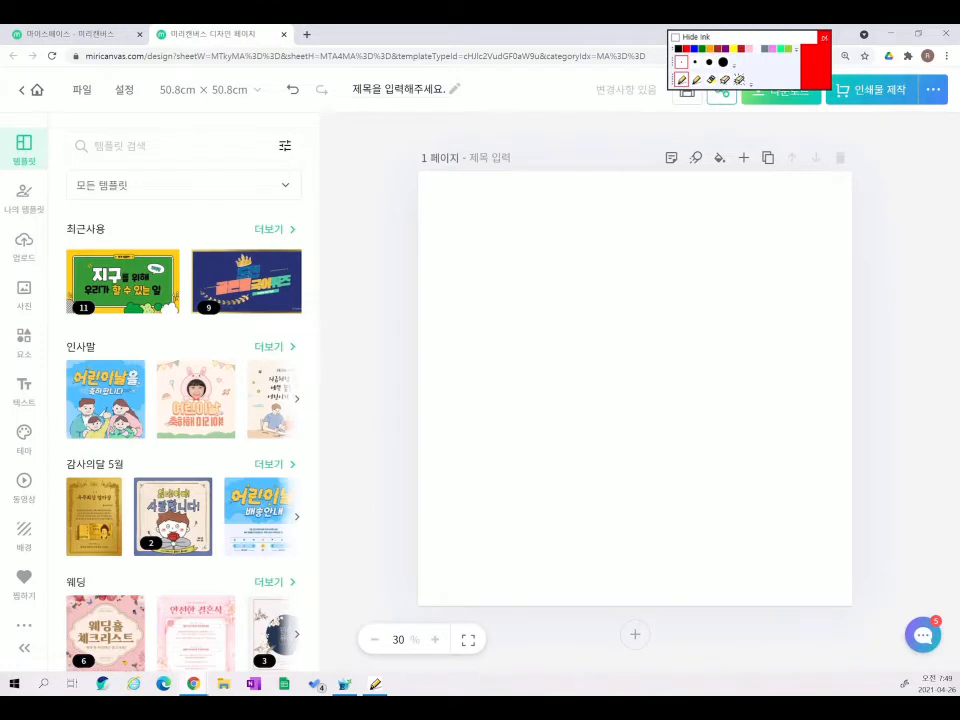
- Replace the placeholder title with the student's name plus '미술 과제(생각 그룹)' and save
left_click(400, 89)
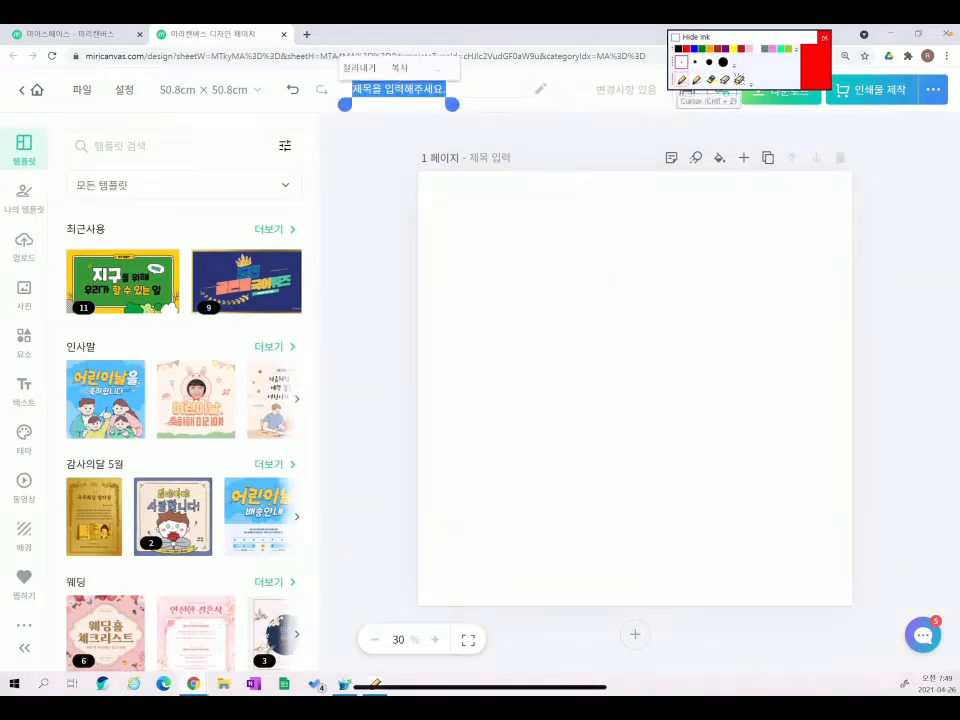
left_click(446, 89)
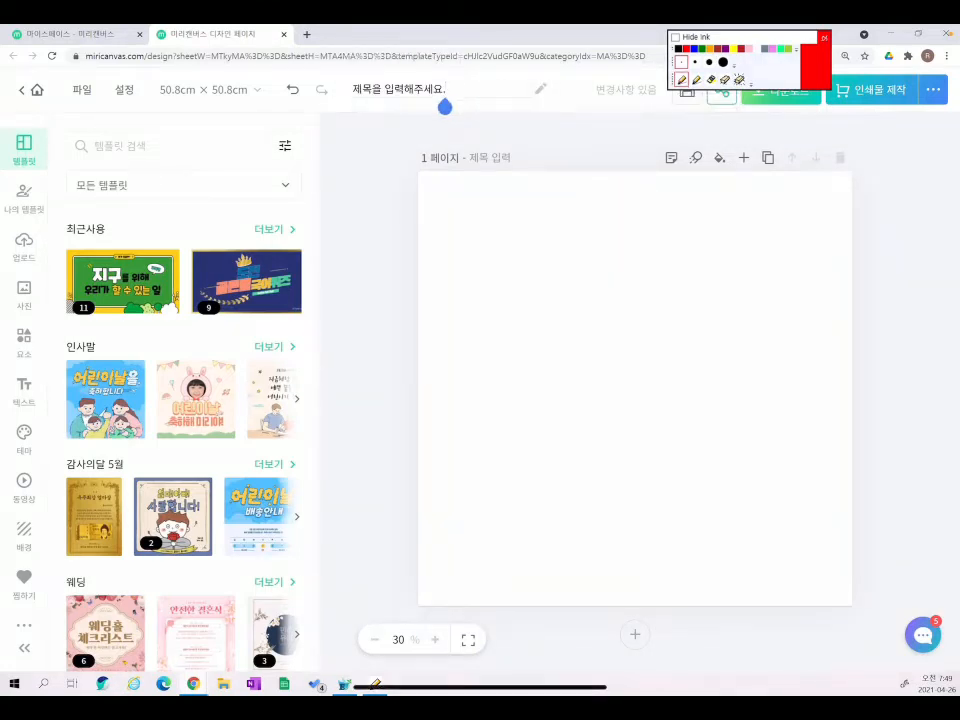
key("BackSpace")
key("BackSpace")
key("BackSpace")
key("BackSpace")
key("BackSpace")
key("BackSpace")
key("BackSpace")
key("BackSpace")
key("BackSpace")
key("BackSpace")
key("BackSpace")
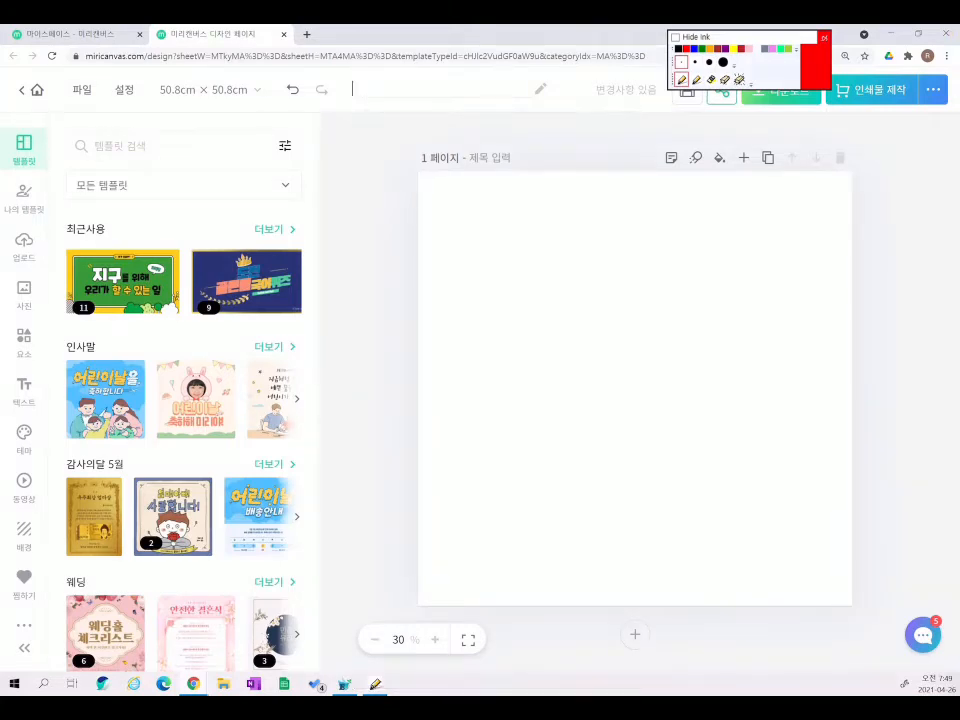
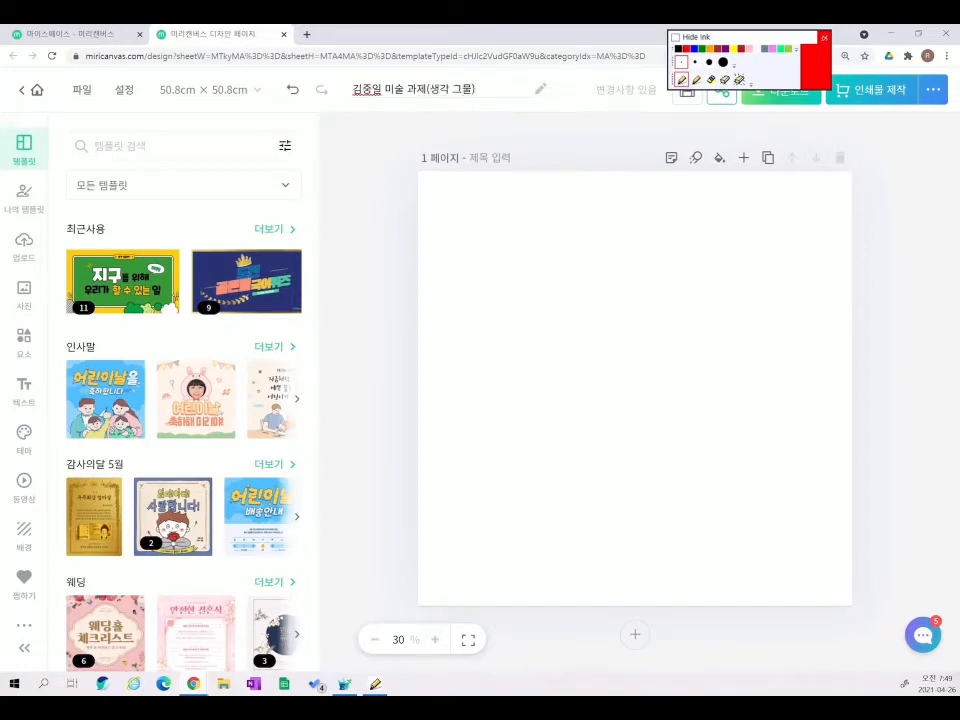
key("Return")
left_click(682, 79)
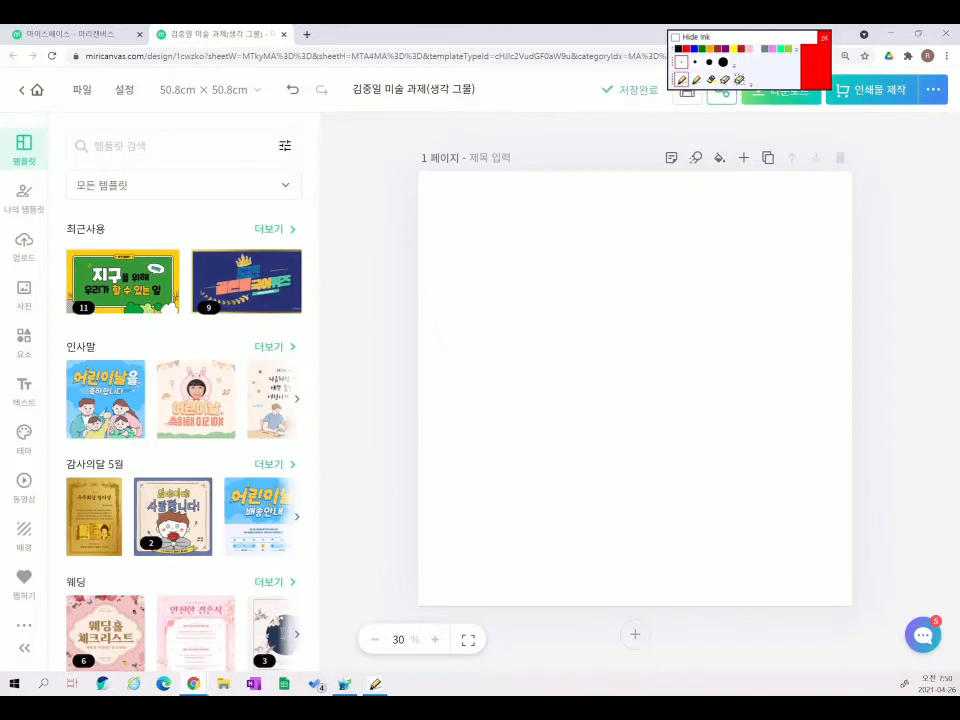
left_click(711, 79)
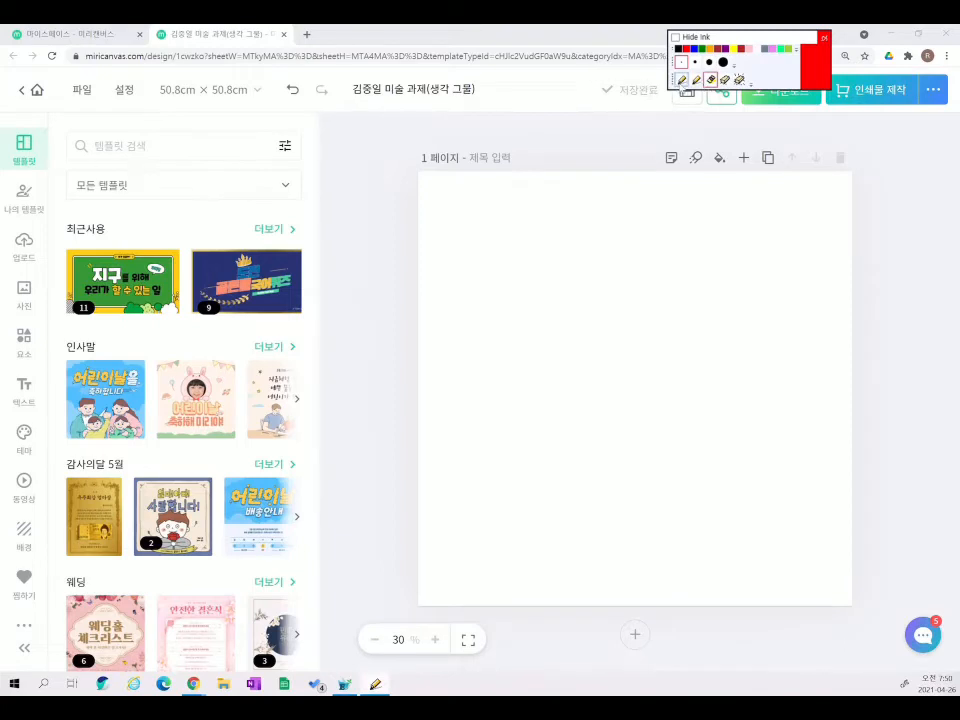
mouse_move(737, 37)
left_mouse_down()
mouse_move(564, 84)
mouse_move(154, 72)
left_mouse_up()
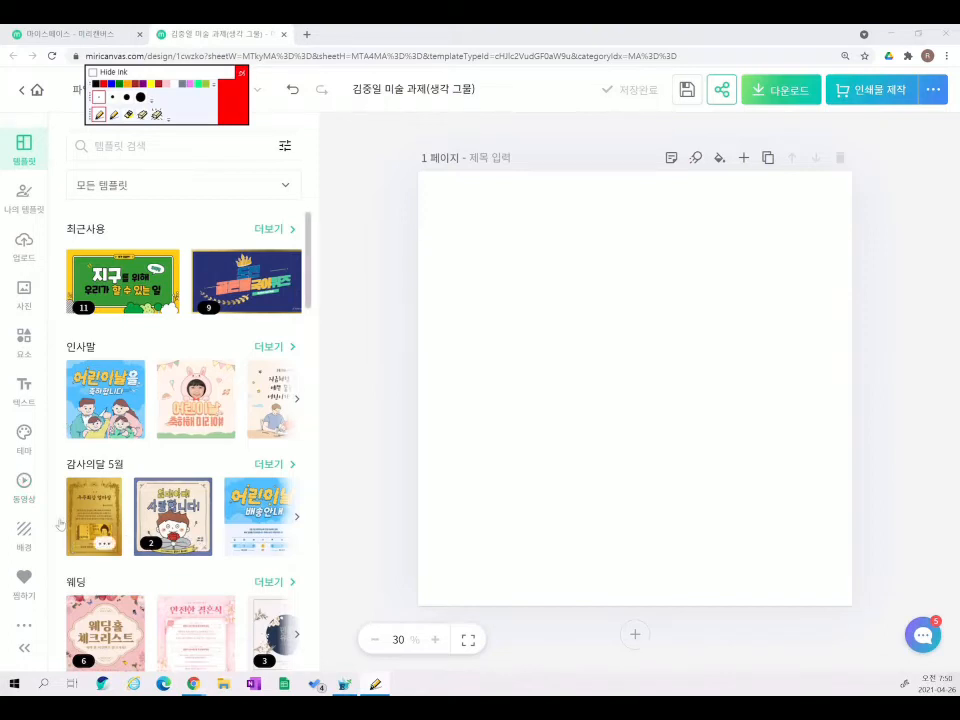
left_click(128, 115)
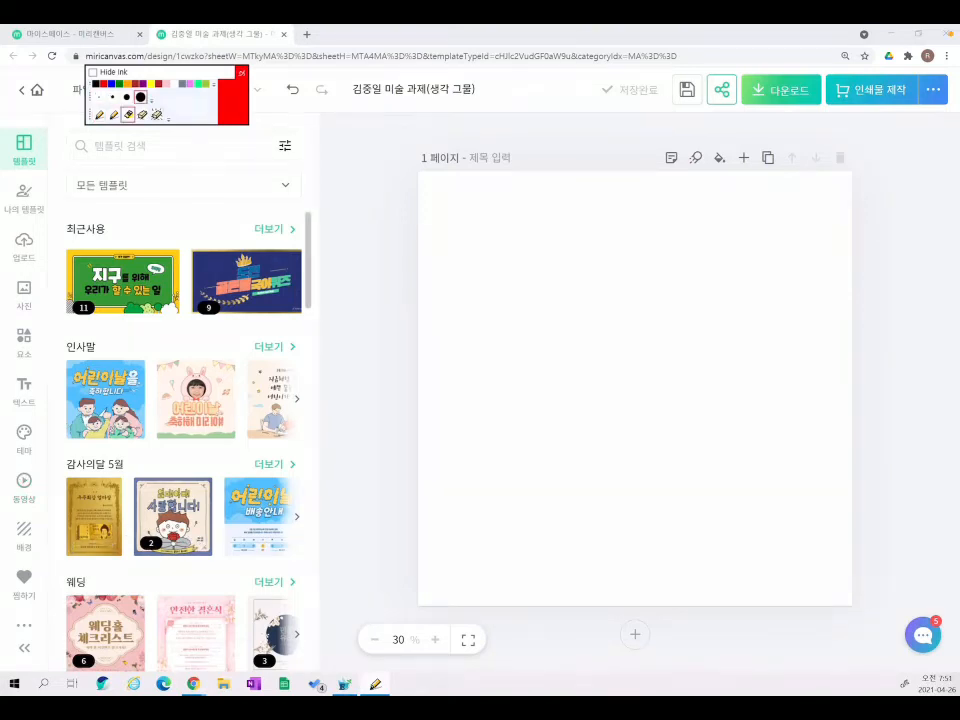
mouse_move(48, 130)
left_mouse_down()
mouse_move(79, 385)
mouse_move(45, 660)
left_mouse_up()
left_click_drag(33, 329, 56, 324)
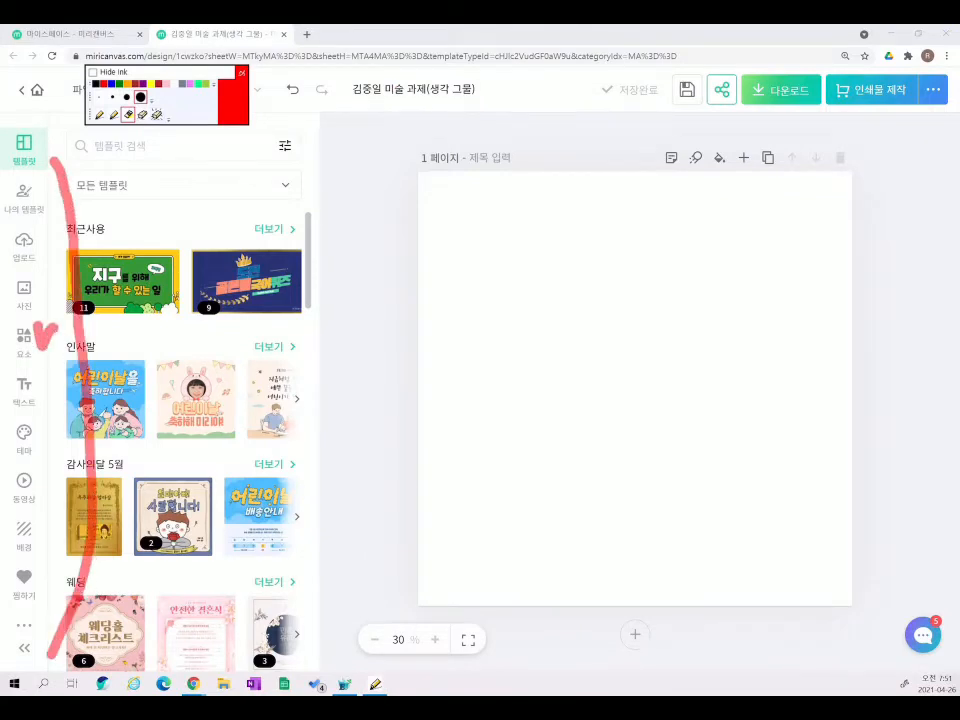
left_click_drag(33, 375, 60, 368)
left_click(157, 115)
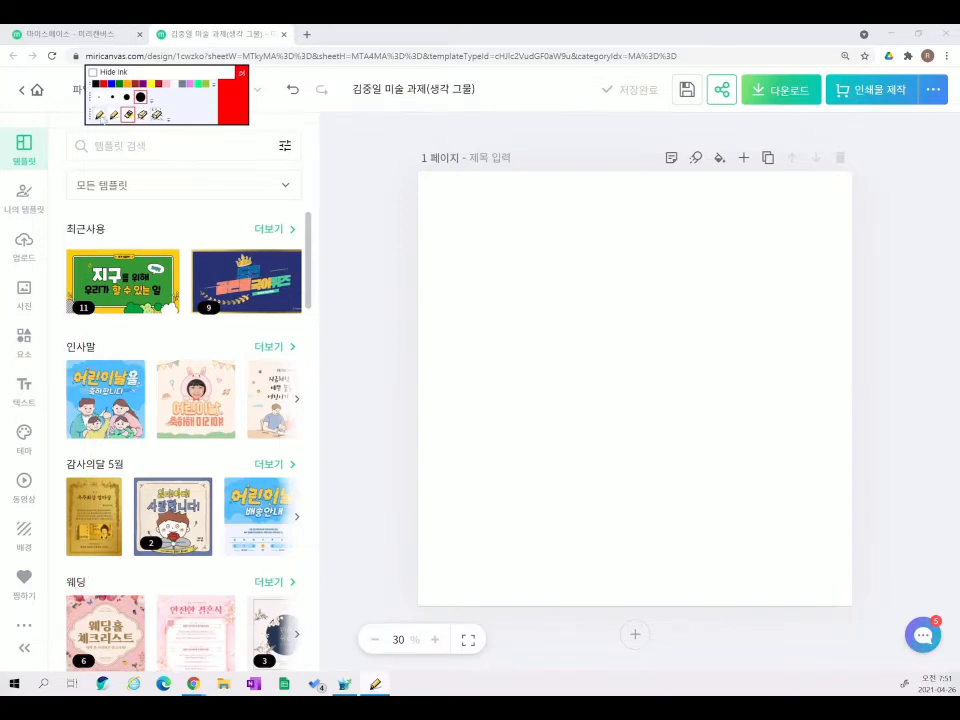
left_click(98, 115)
left_click(30, 342)
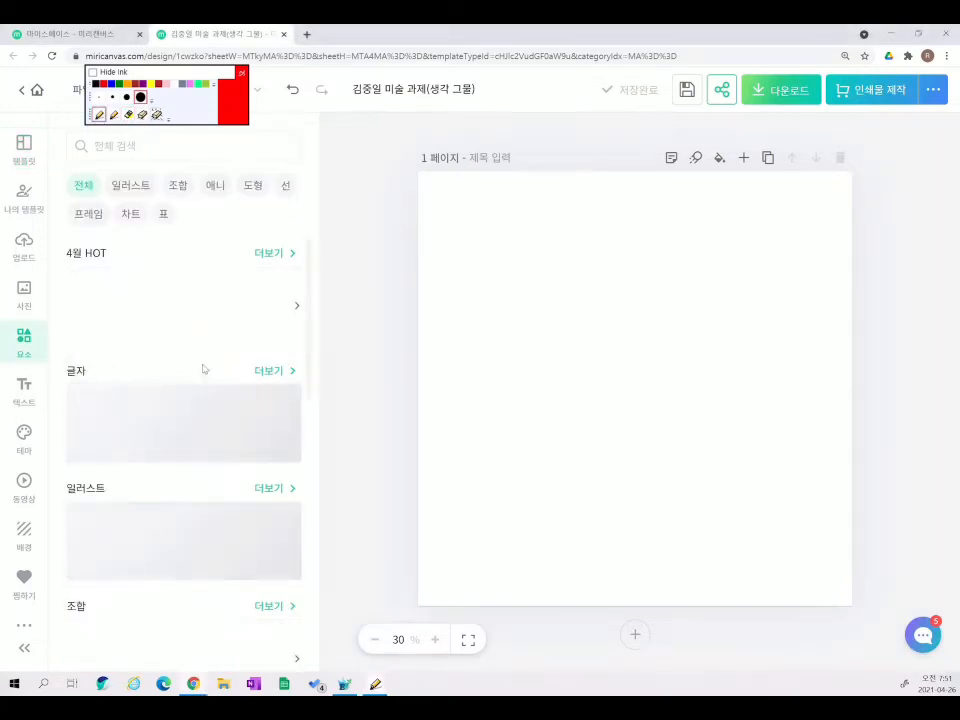
scroll(205, 366, "down", 4)
scroll(205, 366, "down", 5)
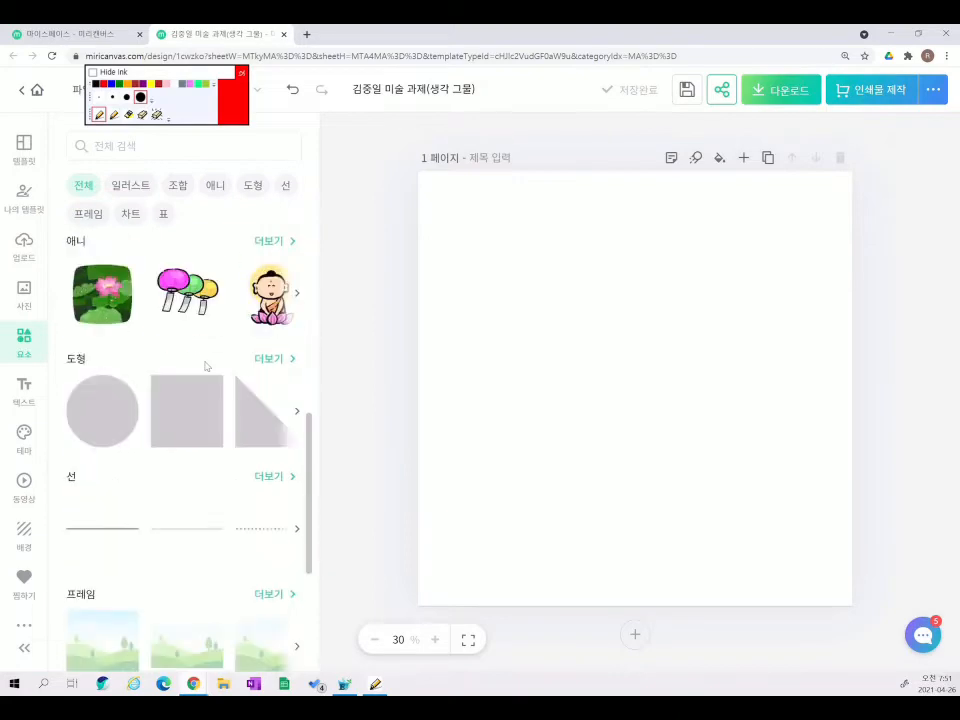
scroll(235, 418, "up", 8)
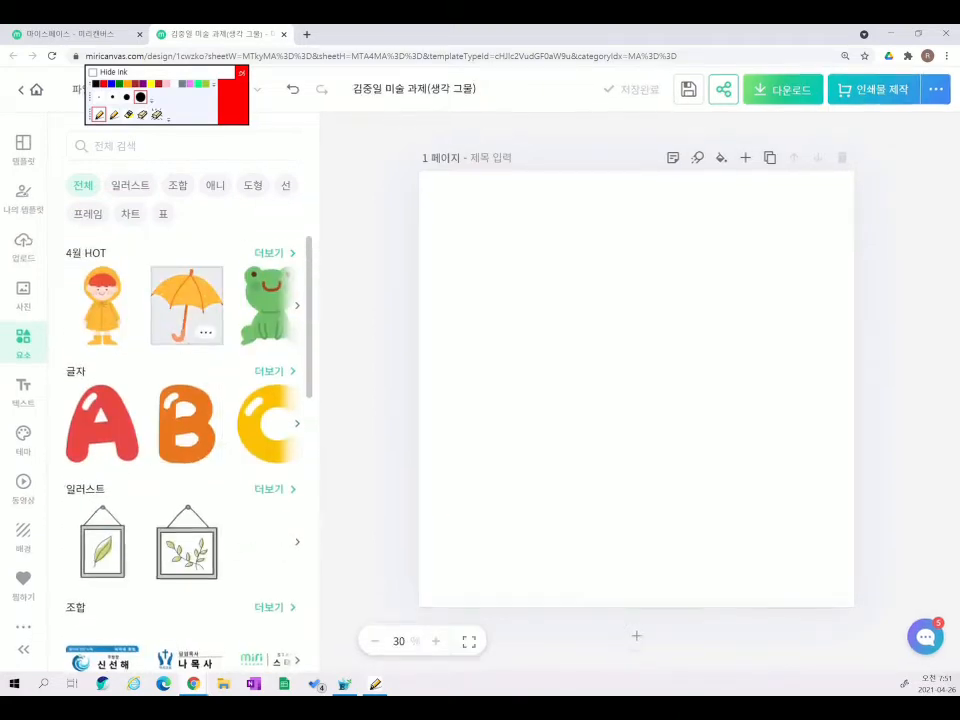
scroll(183, 343, "up", 5)
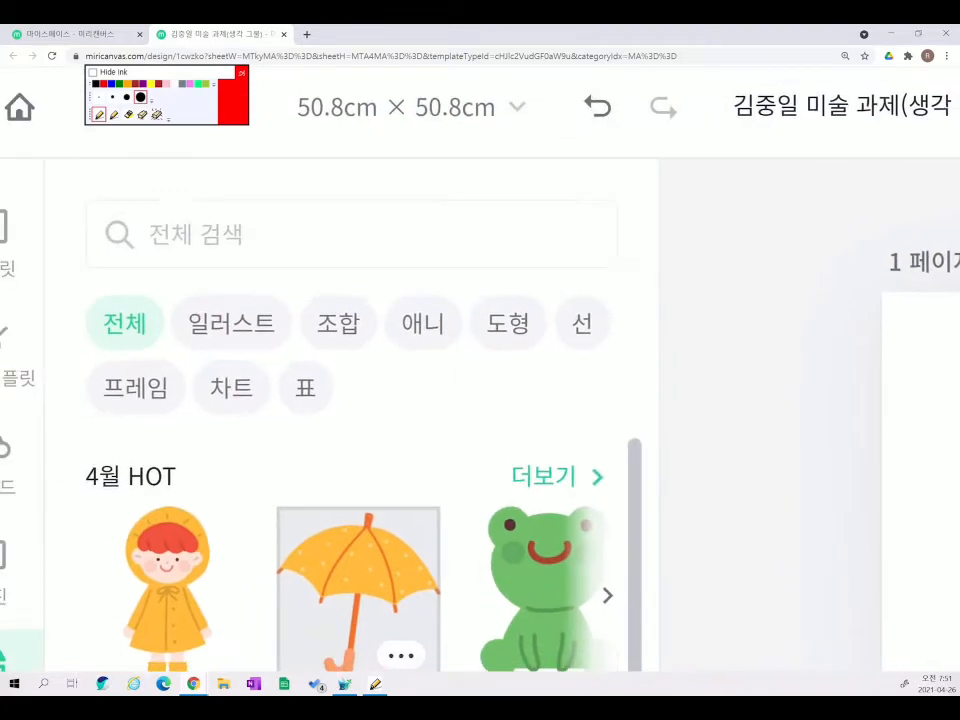
left_click(231, 323)
scroll(504, 446, "down", 5)
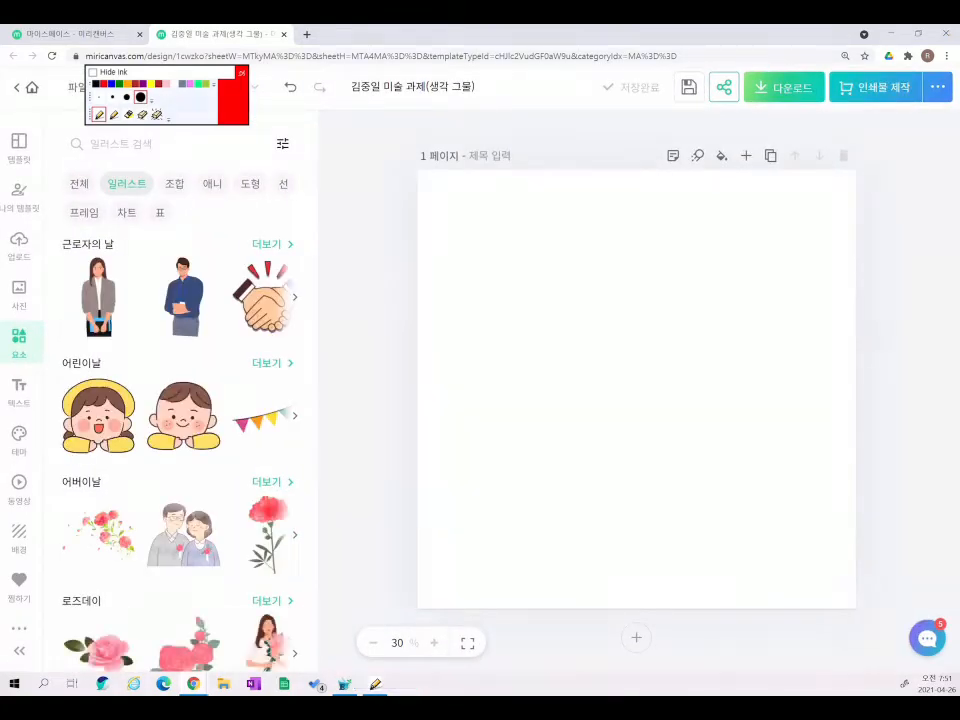
left_click(212, 184)
left_click(250, 184)
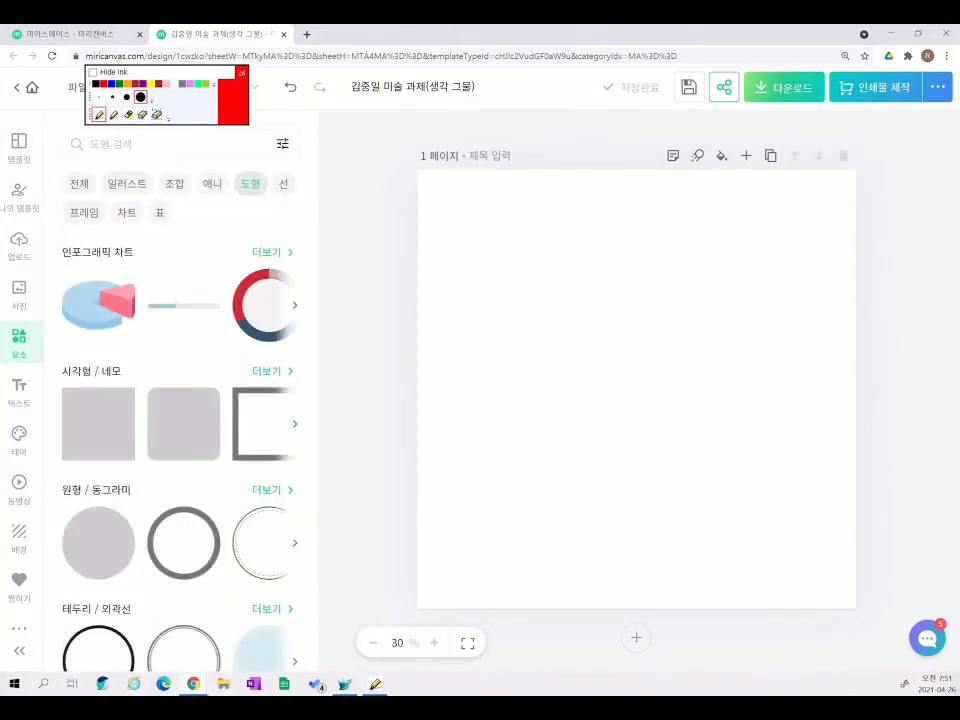
left_click(283, 184)
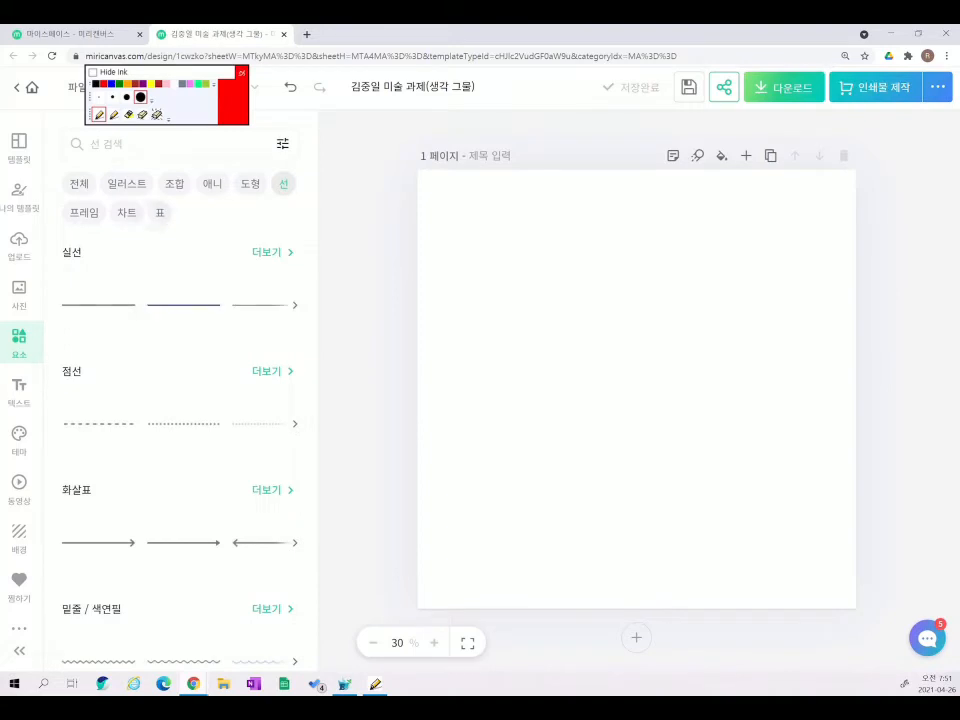
left_click(160, 213)
scroll(180, 450, "down", 3)
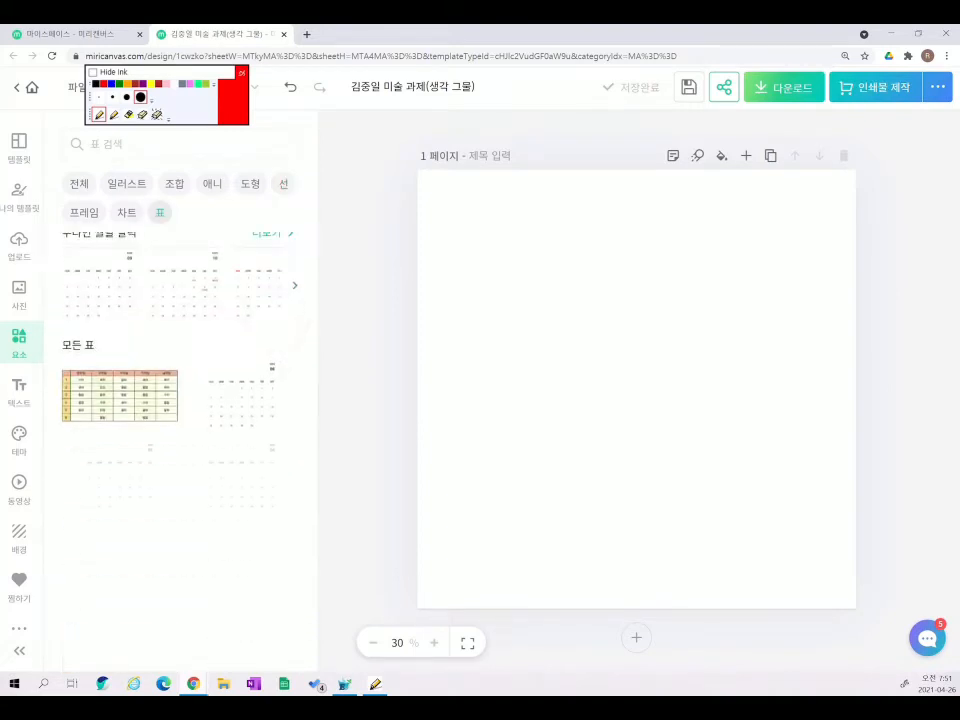
scroll(180, 450, "up", 5)
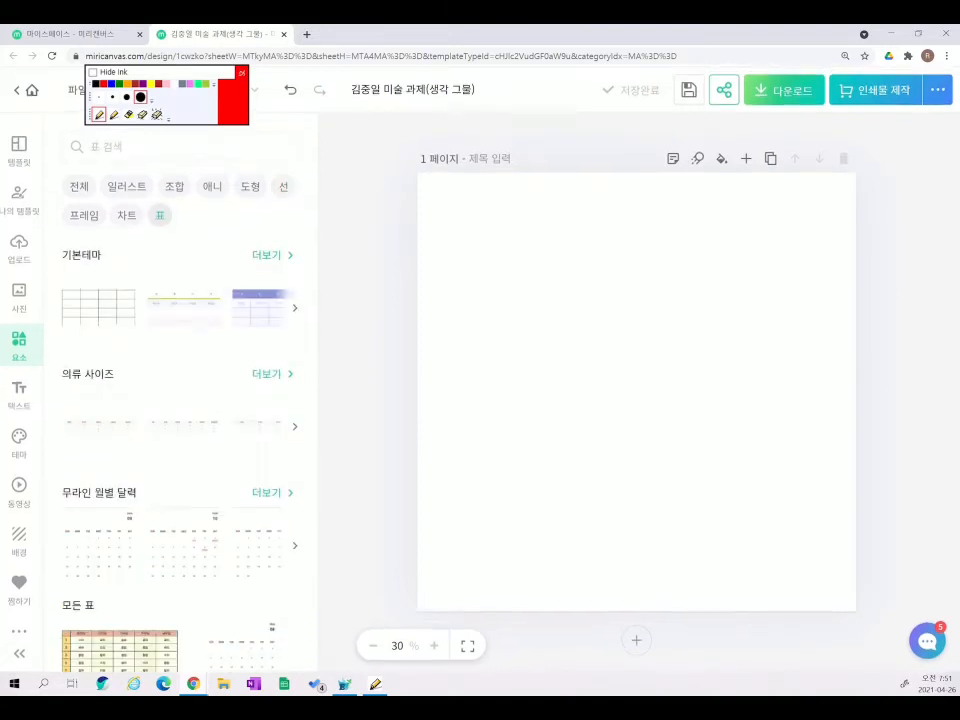
left_click(79, 187)
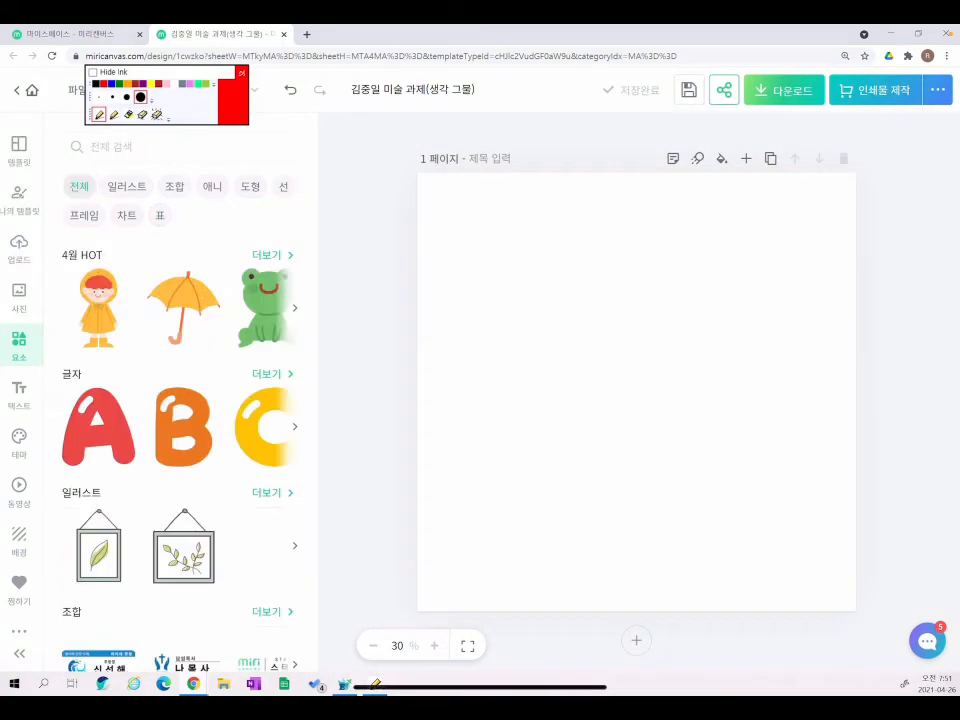
left_click(150, 147)
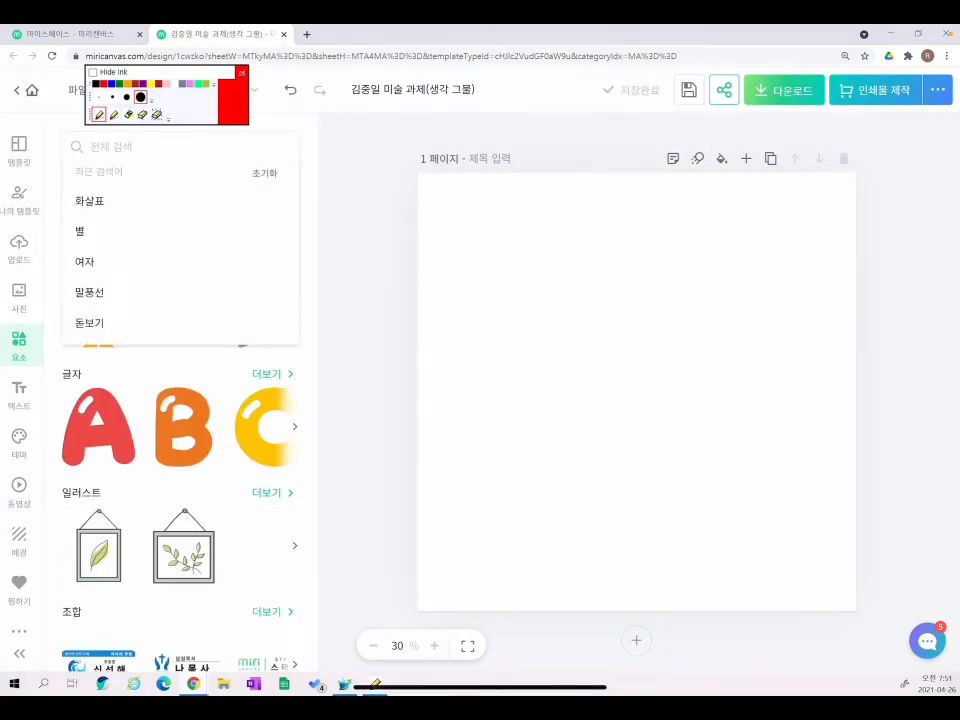
- Search elements for 학교 and add the cat-with-book illustration to the page
type("학교")
key("Return")
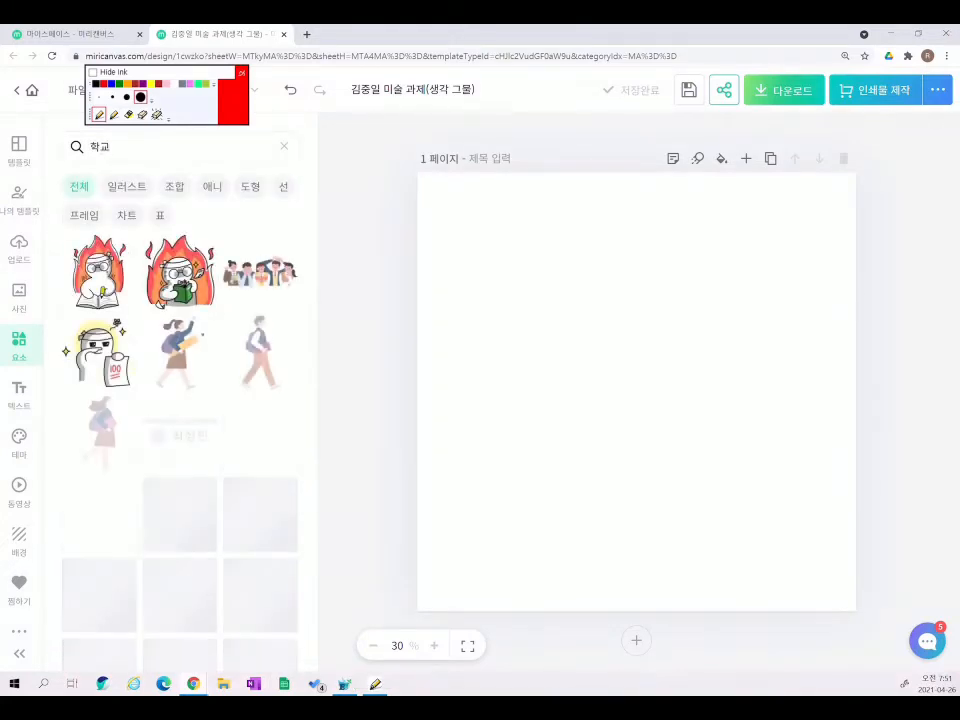
scroll(180, 400, "down", 3)
scroll(180, 450, "down", 10)
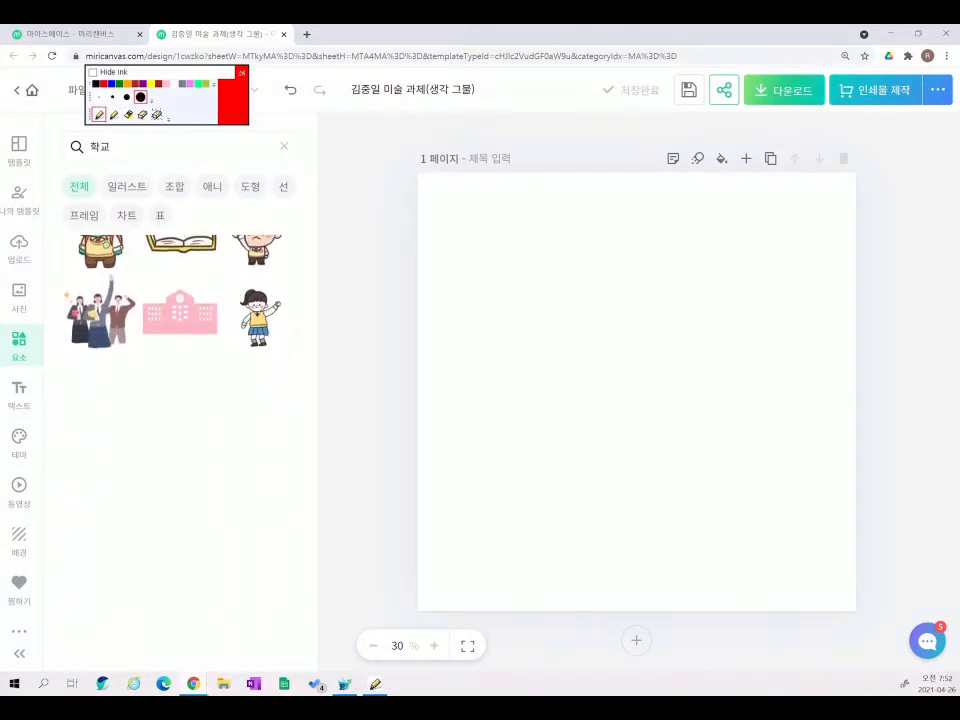
scroll(180, 450, "down", 10)
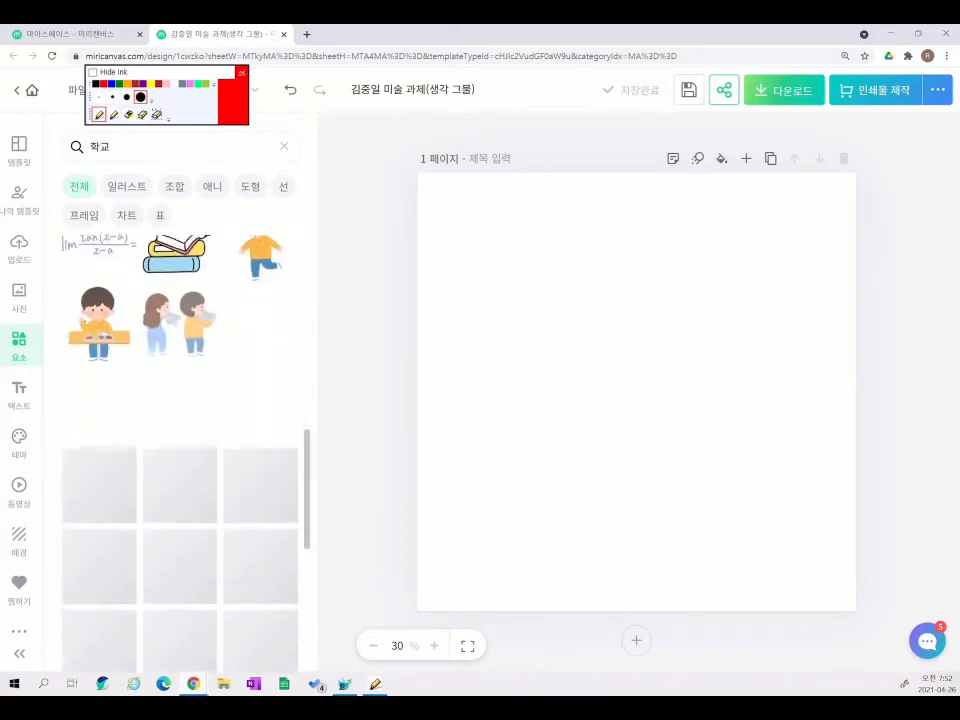
scroll(180, 450, "down", 10)
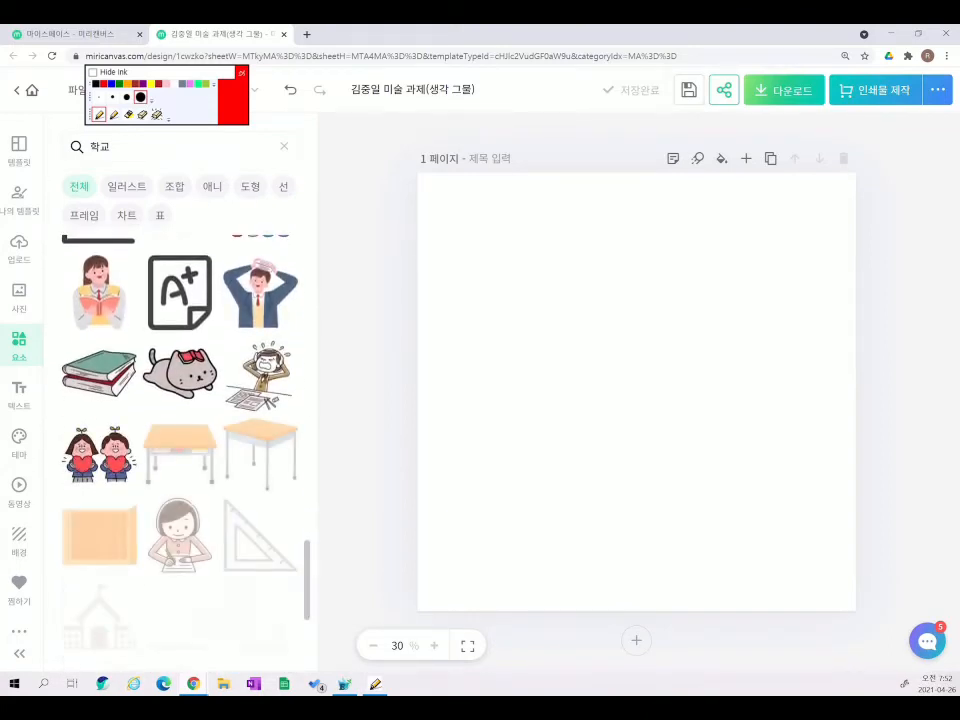
left_click(180, 372)
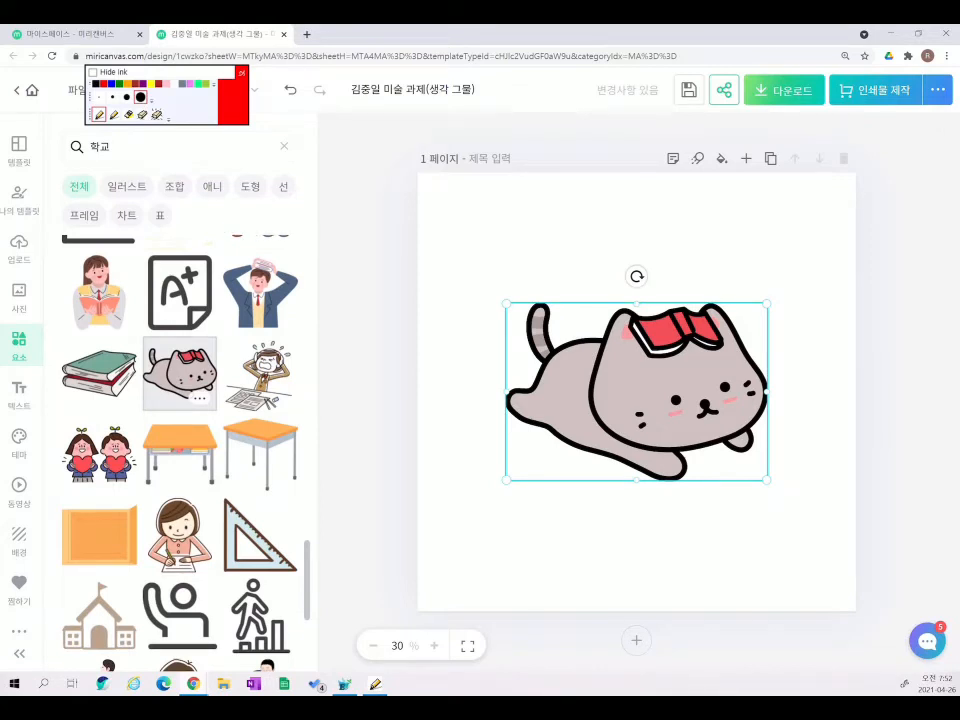
- Move the cat up-left and enlarge it to span most of the page width near the top
left_click(767, 480)
key("ctrl+g")
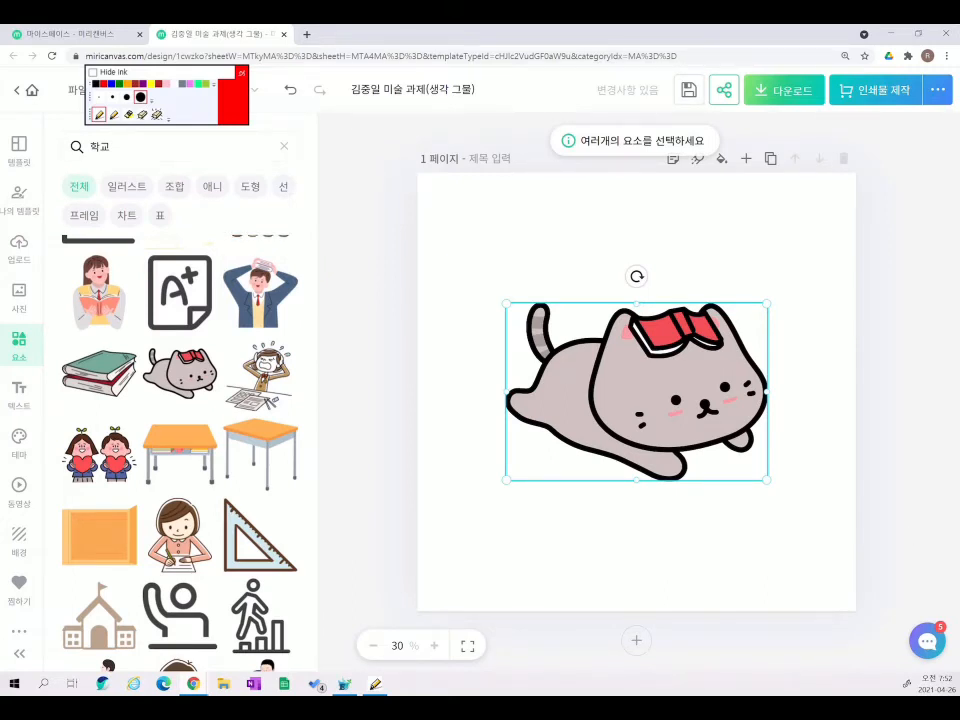
left_click_drag(631, 424, 560, 314)
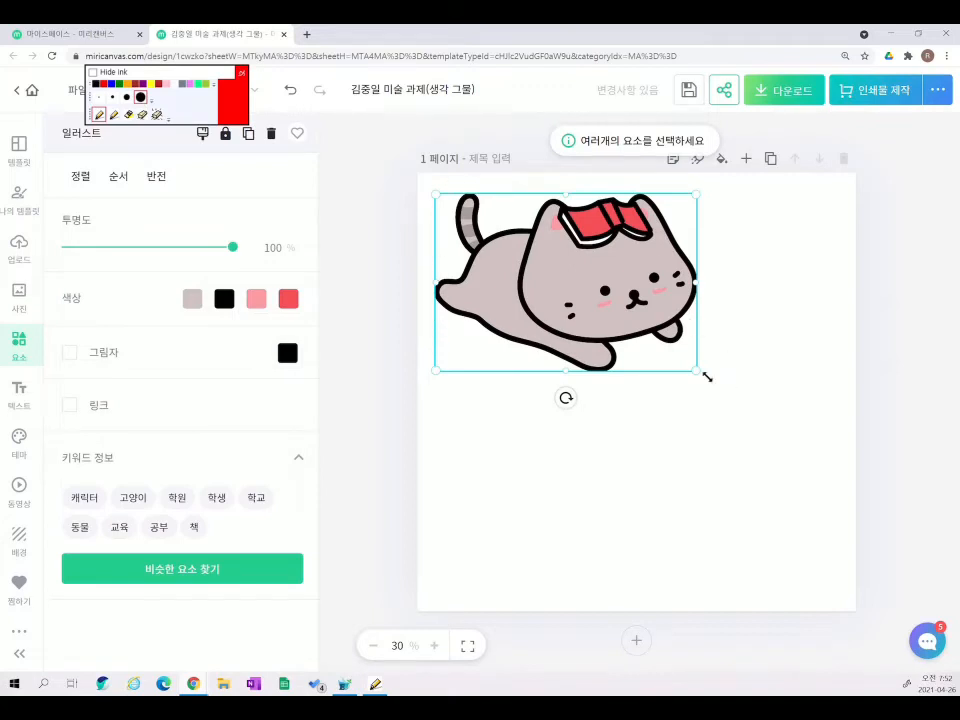
left_click_drag(691, 373, 789, 433)
left_click_drag(692, 377, 701, 415)
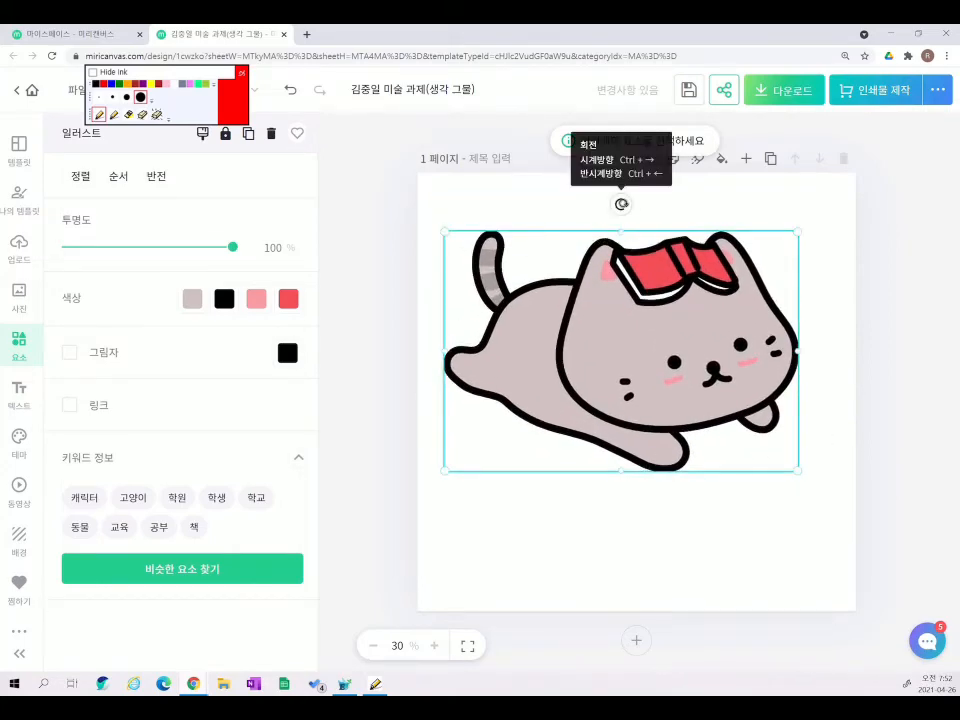
mouse_move(621, 203)
left_mouse_down()
mouse_move(700, 296)
mouse_move(600, 385)
mouse_move(684, 295)
mouse_move(605, 278)
mouse_move(631, 212)
left_mouse_up()
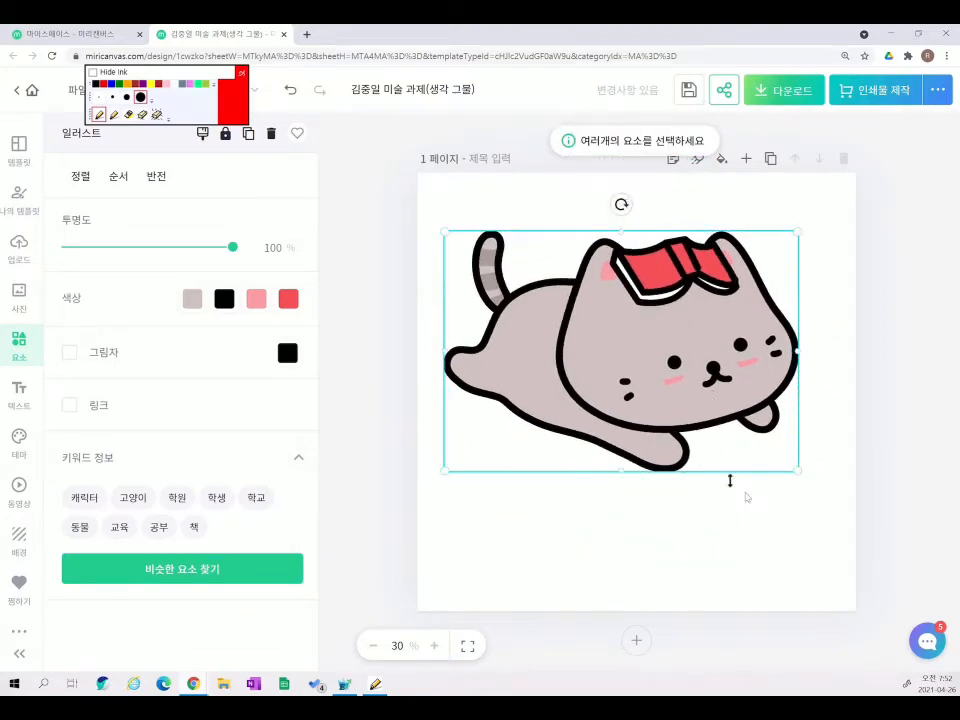
left_click_drag(797, 471, 826, 490)
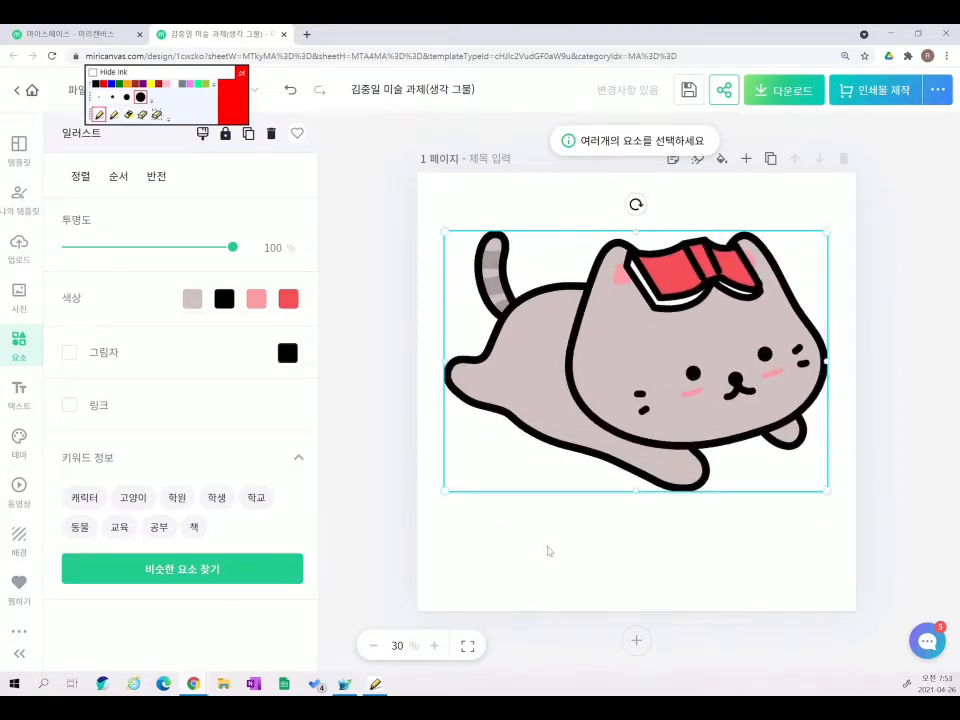
left_click(548, 551)
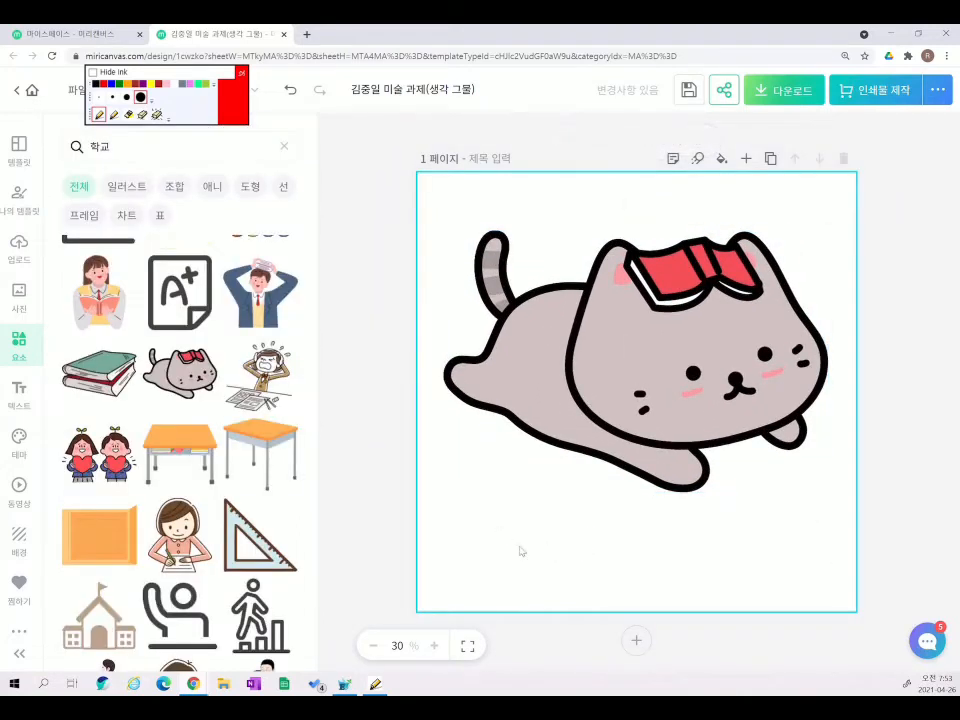
- Place a desk illustration over the cat's body and make it semi-transparent
left_click(230, 480)
left_click(615, 307)
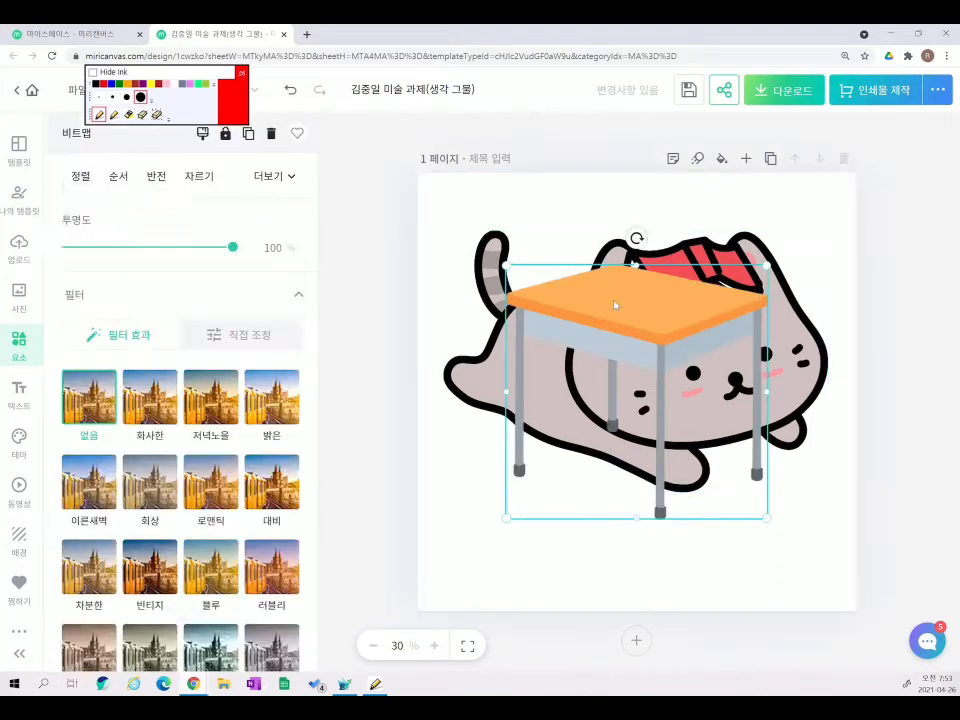
left_click_drag(615, 330, 581, 364)
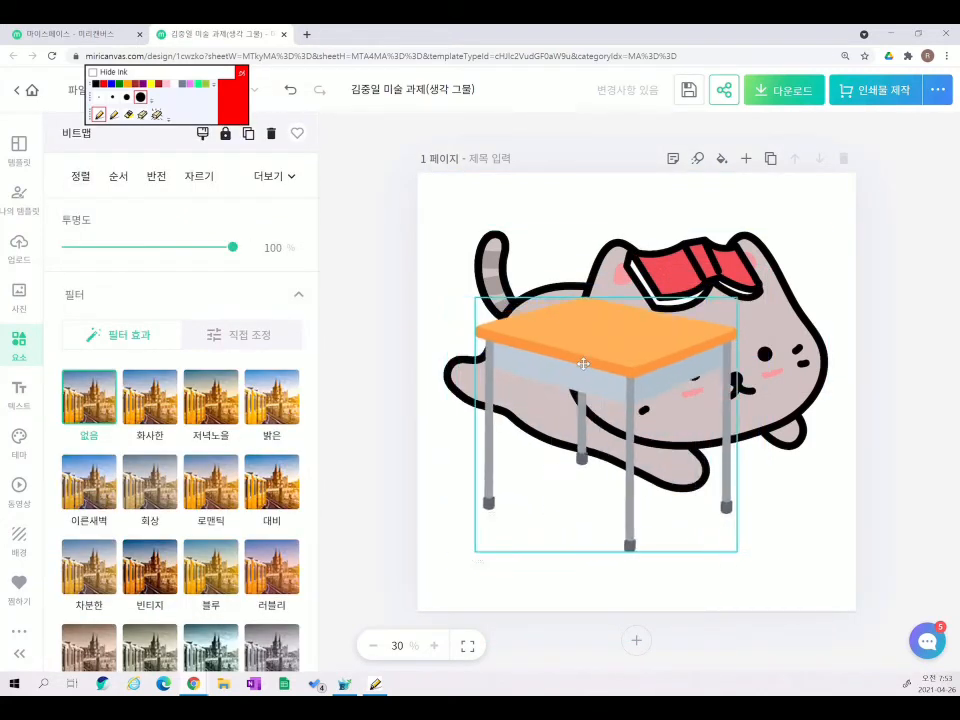
mouse_move(233, 247)
left_mouse_down()
mouse_move(124, 246)
mouse_move(221, 247)
left_mouse_up()
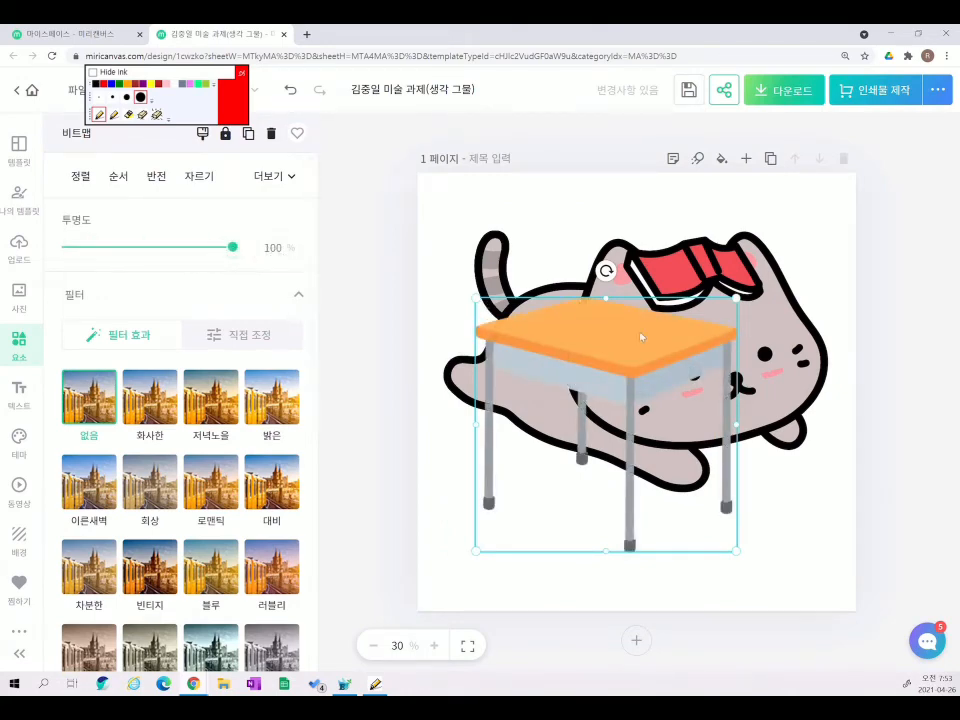
- Delete the desk and move the cat slightly lower, keeping it at full opacity
key("Delete")
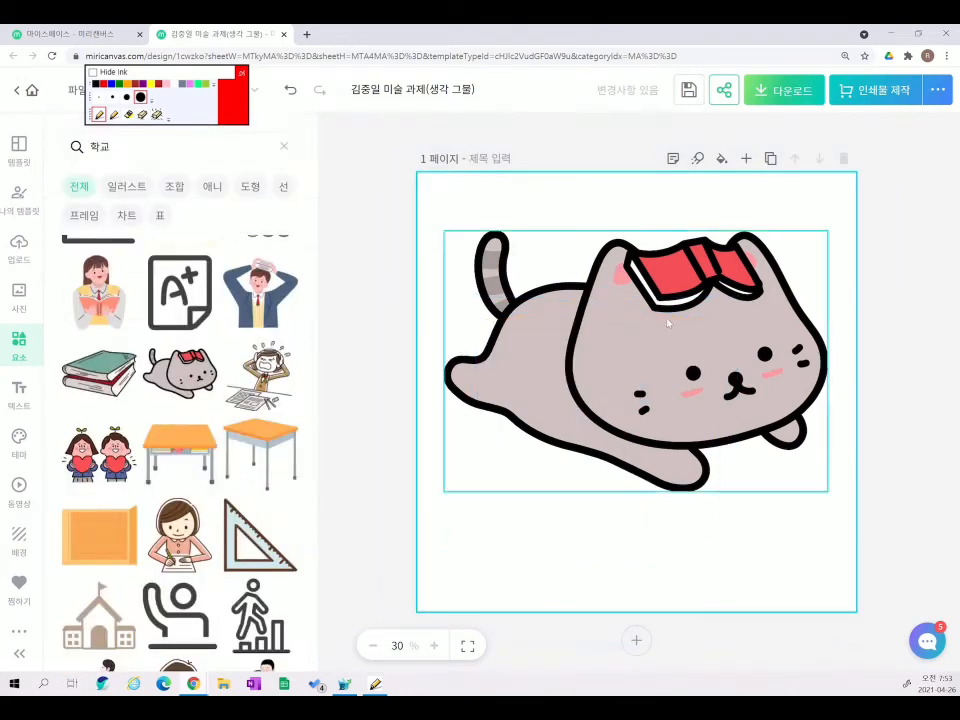
left_click_drag(631, 349, 632, 380)
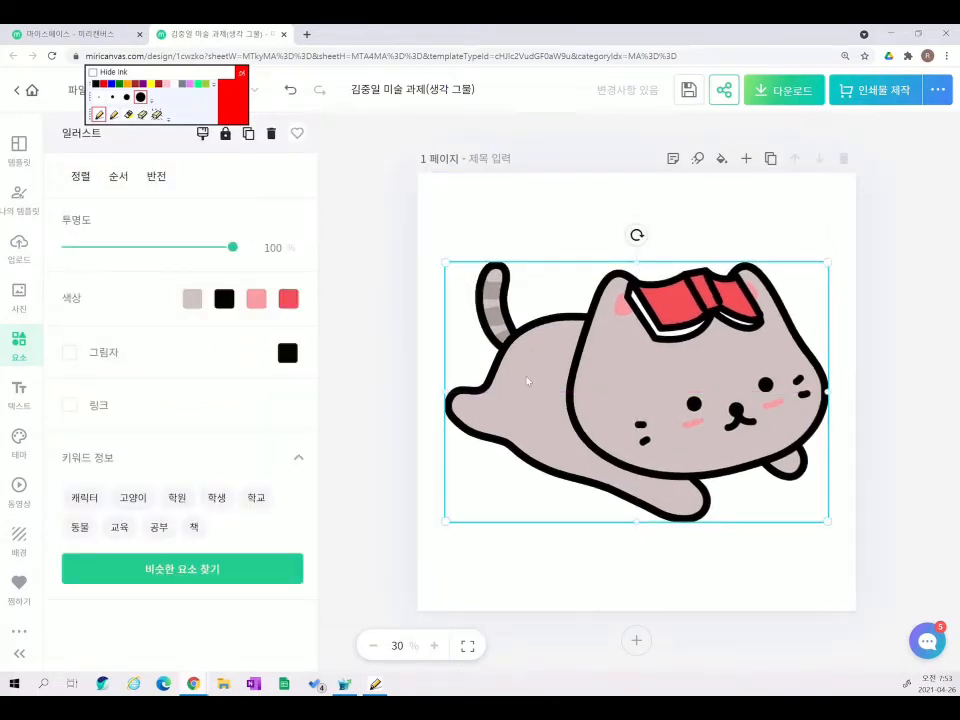
left_click_drag(234, 250, 276, 314)
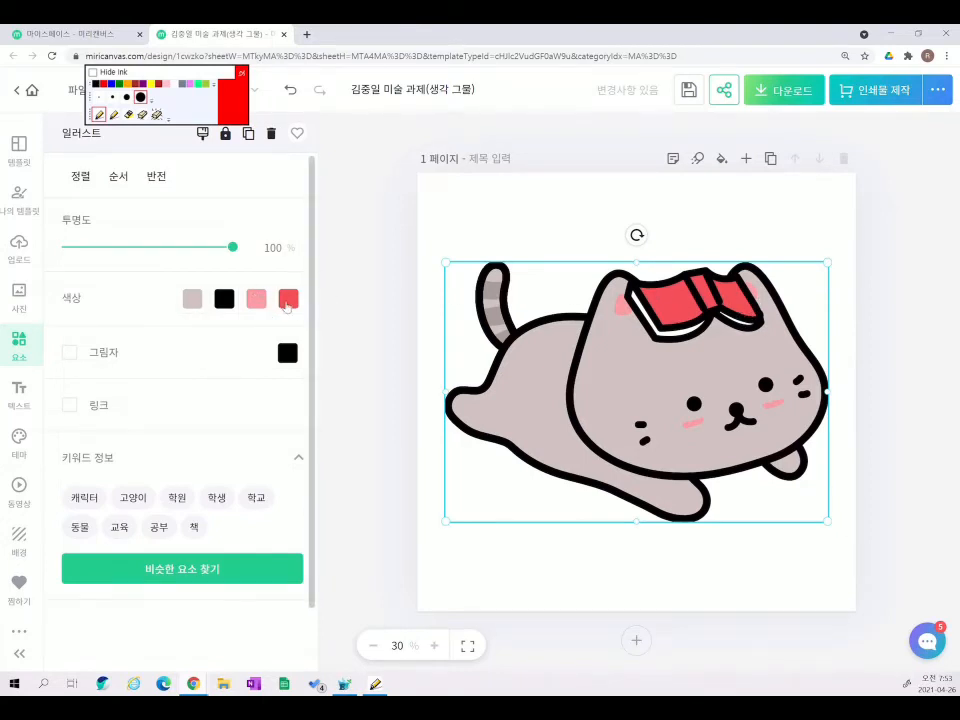
- Recolour the cat's red book green
left_click(287, 299)
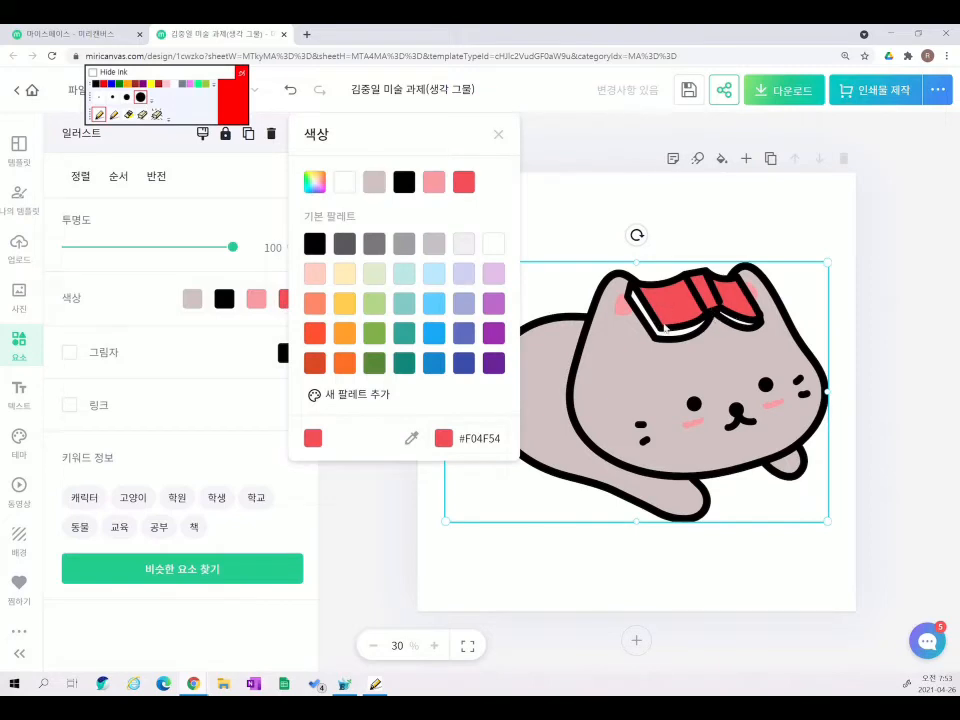
left_click(374, 333)
left_click(509, 554)
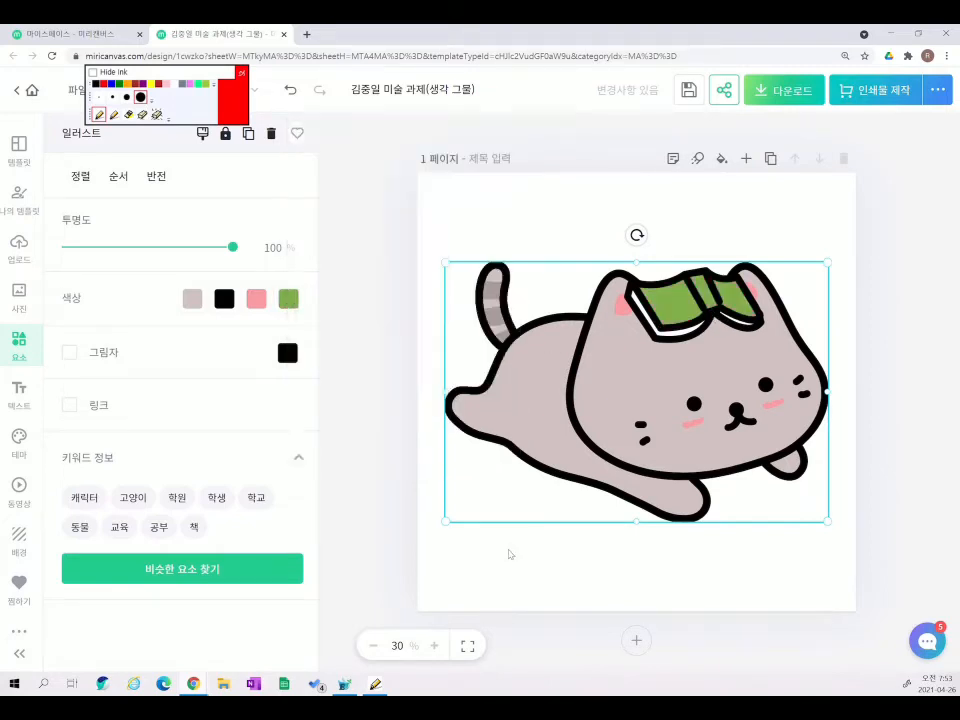
left_click(509, 554)
left_click(635, 400)
- Recolour the cat's grey body light pink and shrink the cat slightly
left_click(189, 300)
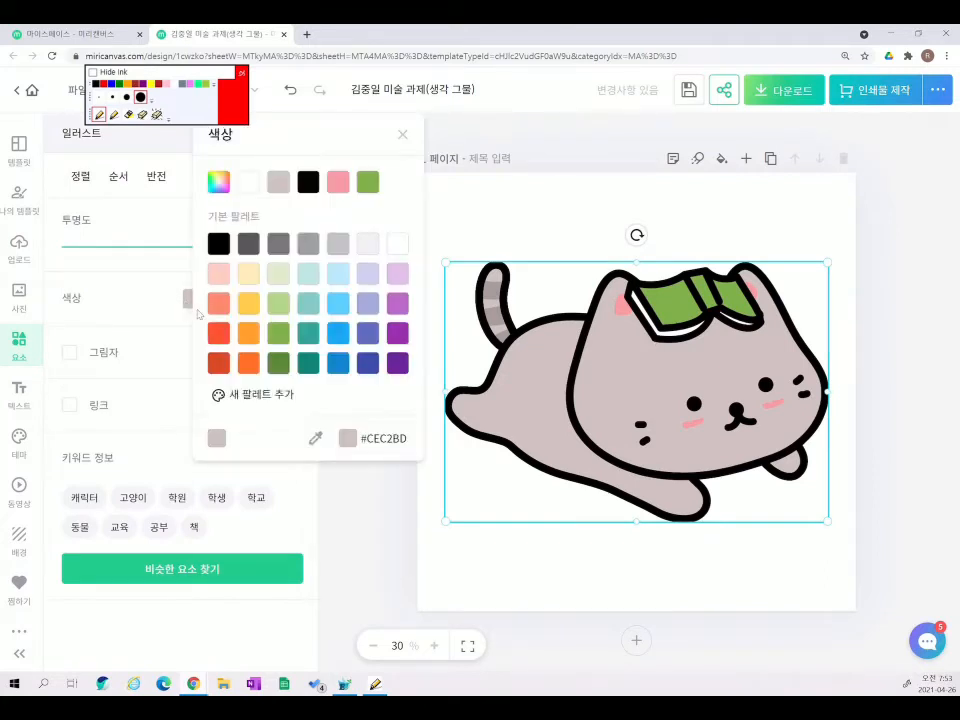
left_click(222, 276)
left_click(636, 563)
left_click(645, 437)
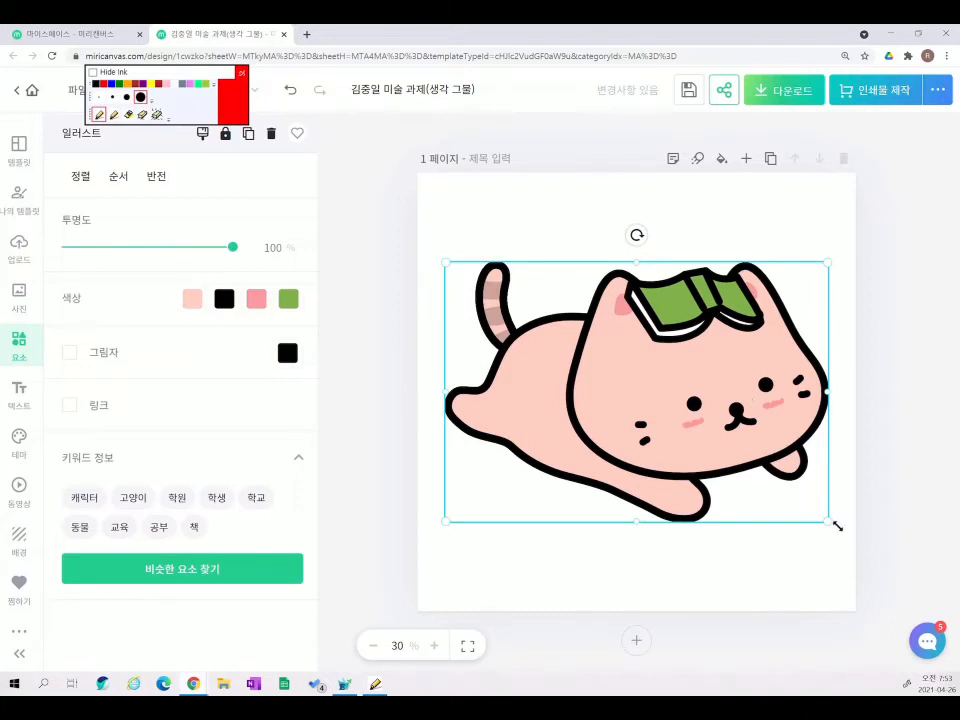
left_click_drag(837, 525, 789, 490)
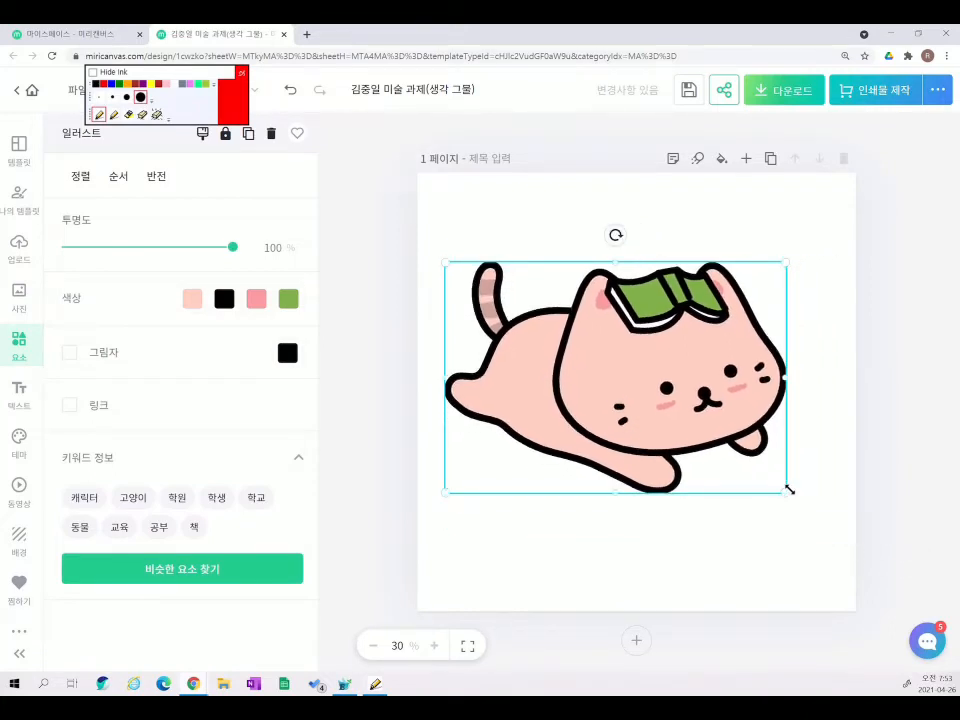
right_click(657, 355)
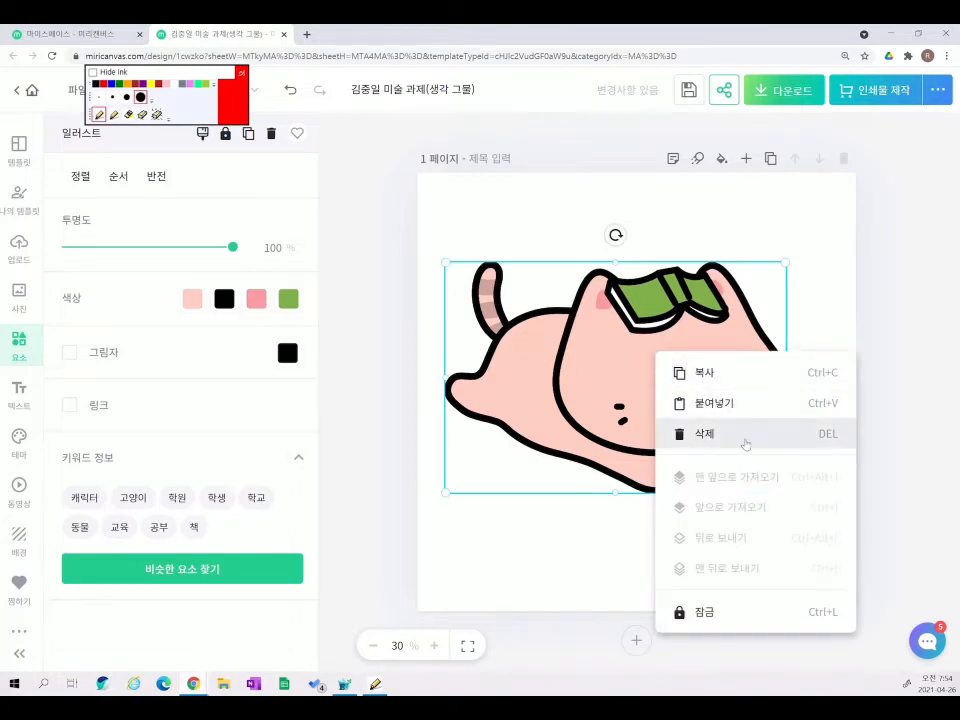
left_click(579, 561)
left_click(588, 334)
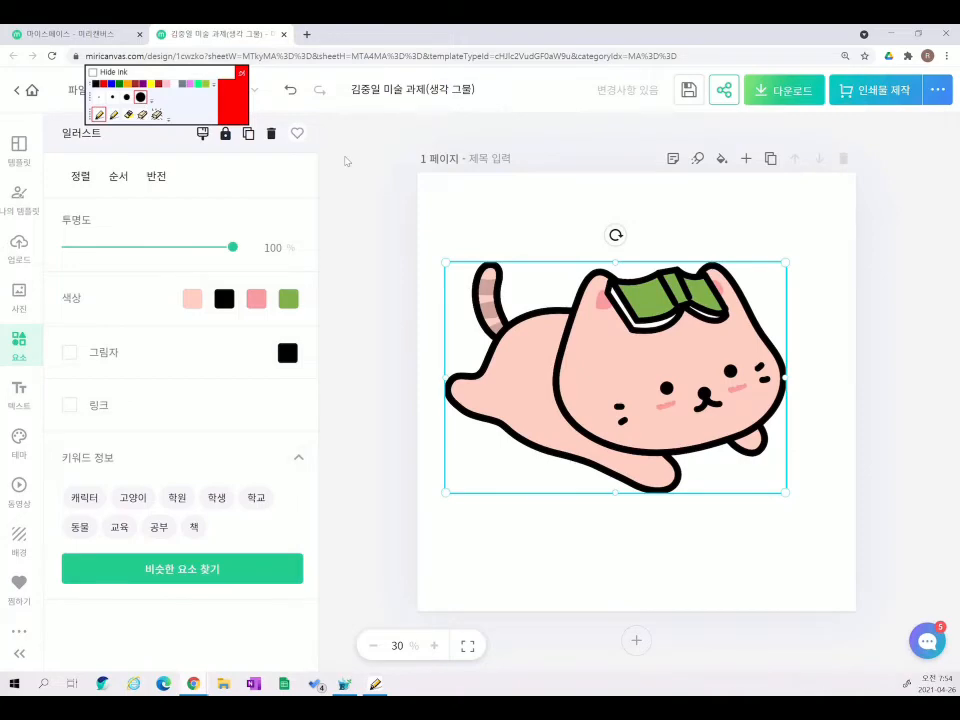
scroll(480, 370, "up", 5)
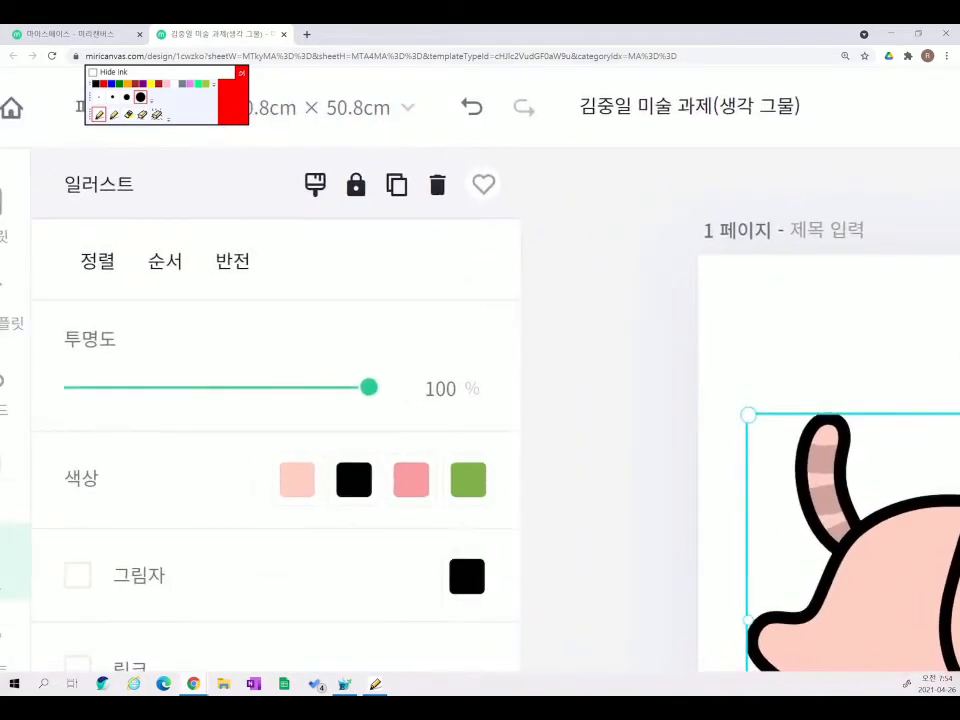
left_click(128, 114)
mouse_move(330, 158)
left_mouse_down()
mouse_move(320, 225)
mouse_move(465, 180)
mouse_move(440, 130)
mouse_move(485, 120)
left_mouse_up()
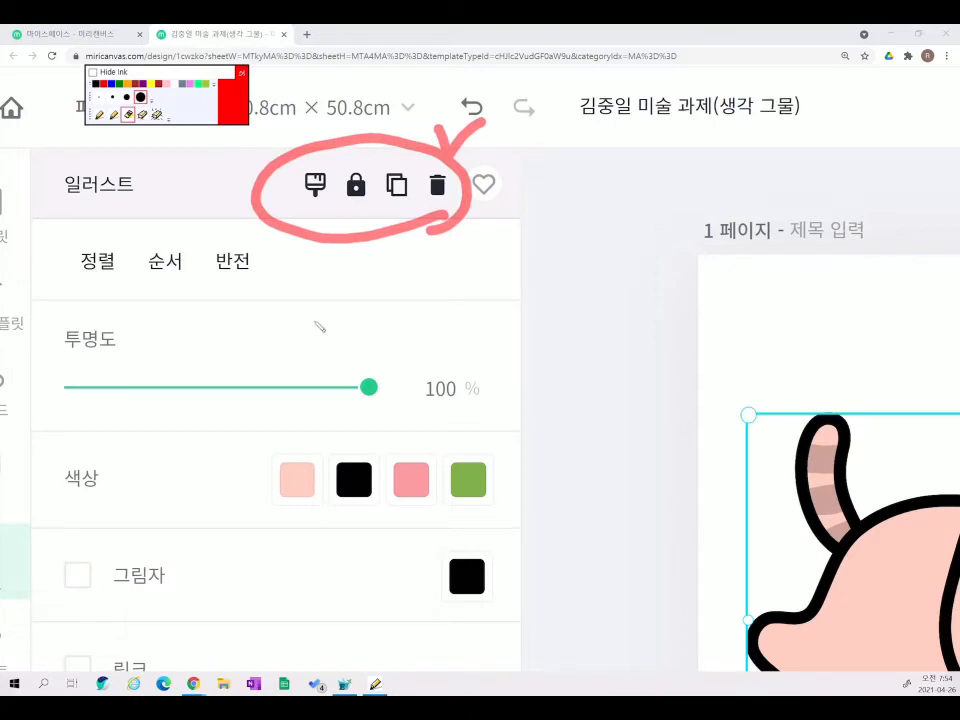
left_click(158, 114)
left_click_drag(689, 296, 425, 290)
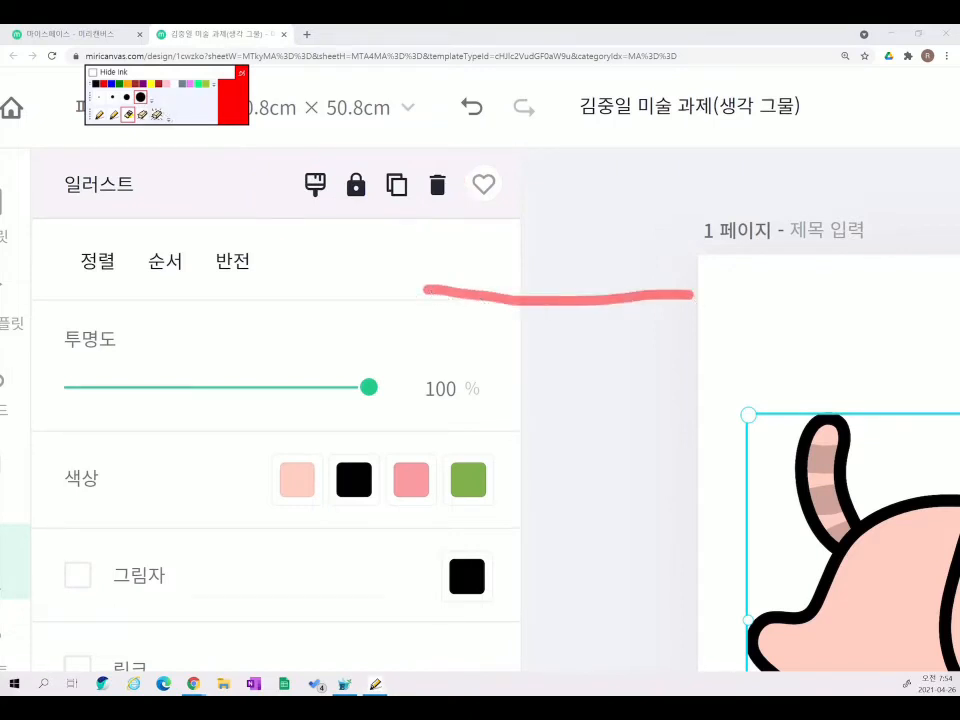
left_click(99, 114)
left_click(158, 114)
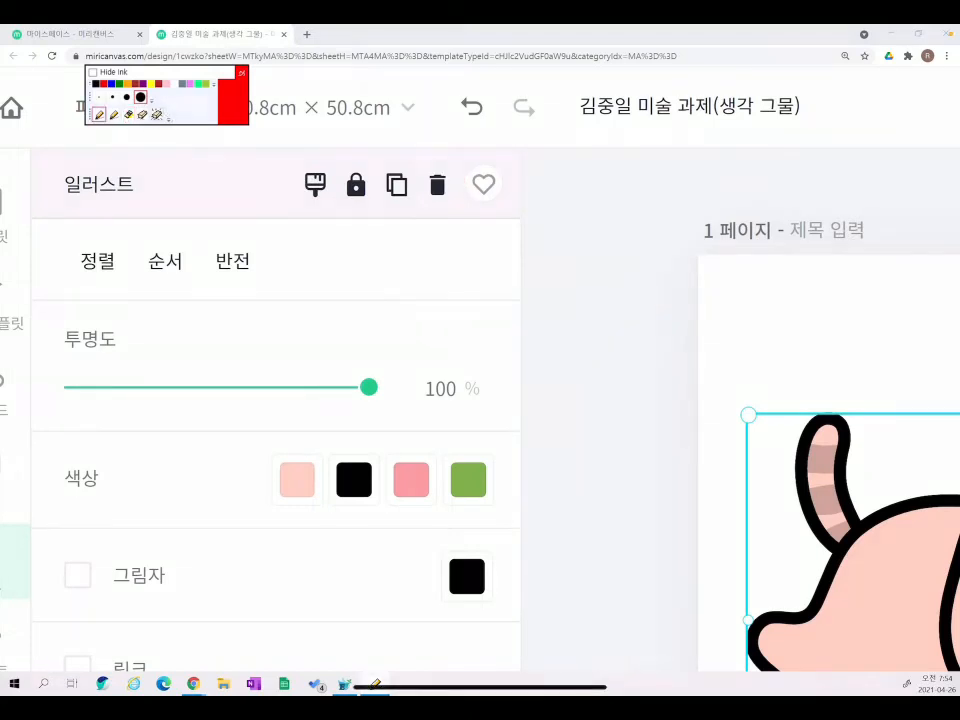
scroll(480, 370, "down", 5)
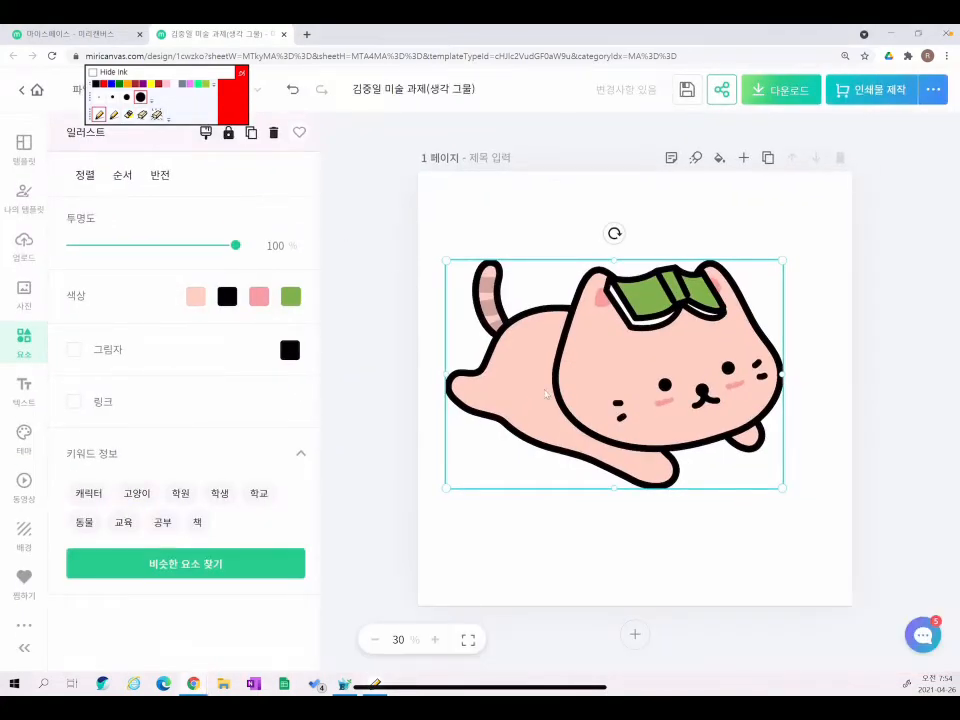
- Delete the pink cat and add the book stack, stressed student and grey cat from the 학교 results
right_click(729, 362)
left_click(773, 440)
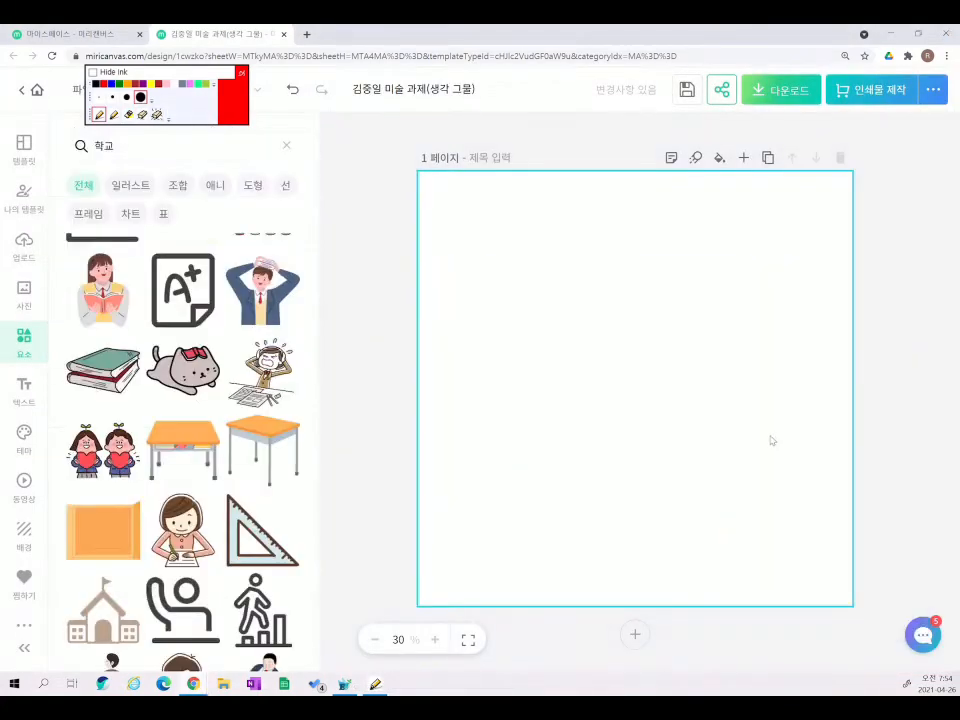
scroll(134, 336, "down", 2)
left_click(110, 315)
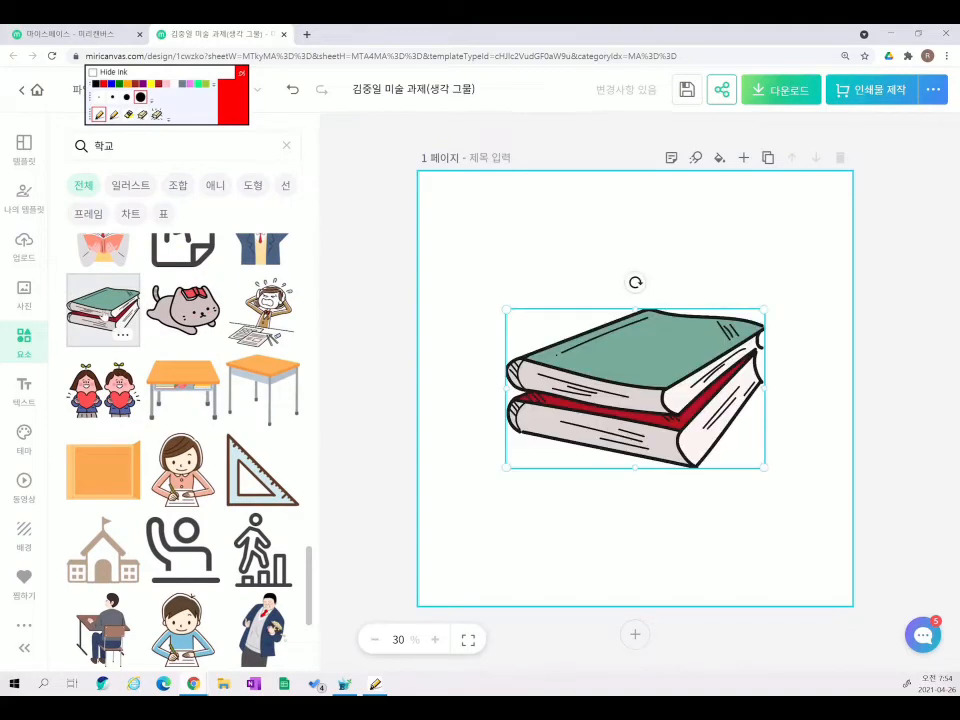
left_click(260, 312)
left_click(186, 313)
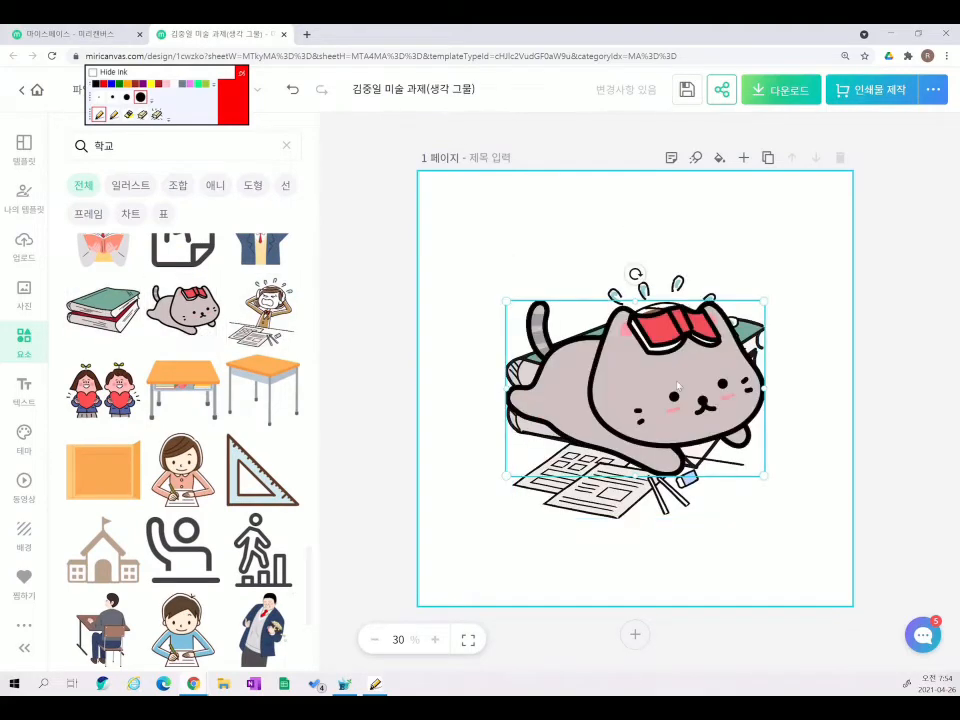
- Move the grey cat aside, shift the student to the lower right, and shrink the cat onto the books
left_click_drag(512, 305, 388, 187)
left_click(715, 392)
left_click_drag(715, 392, 824, 493)
left_click_drag(577, 250, 623, 314)
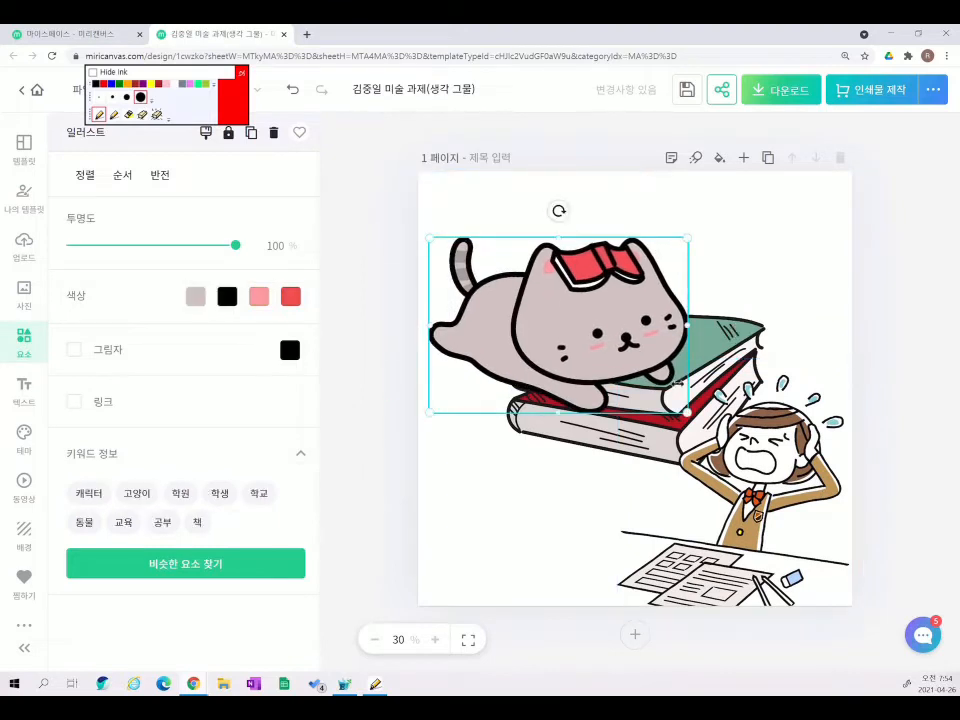
left_click_drag(682, 411, 596, 347)
left_click_drag(540, 312, 596, 551)
- Put the cat at lower left, enlarge the student across most of the page, and shrink the books
left_click(689, 343)
left_click_drag(689, 343, 619, 280)
left_click(698, 401)
left_click_drag(617, 358, 470, 204)
left_click_drag(510, 308, 511, 269)
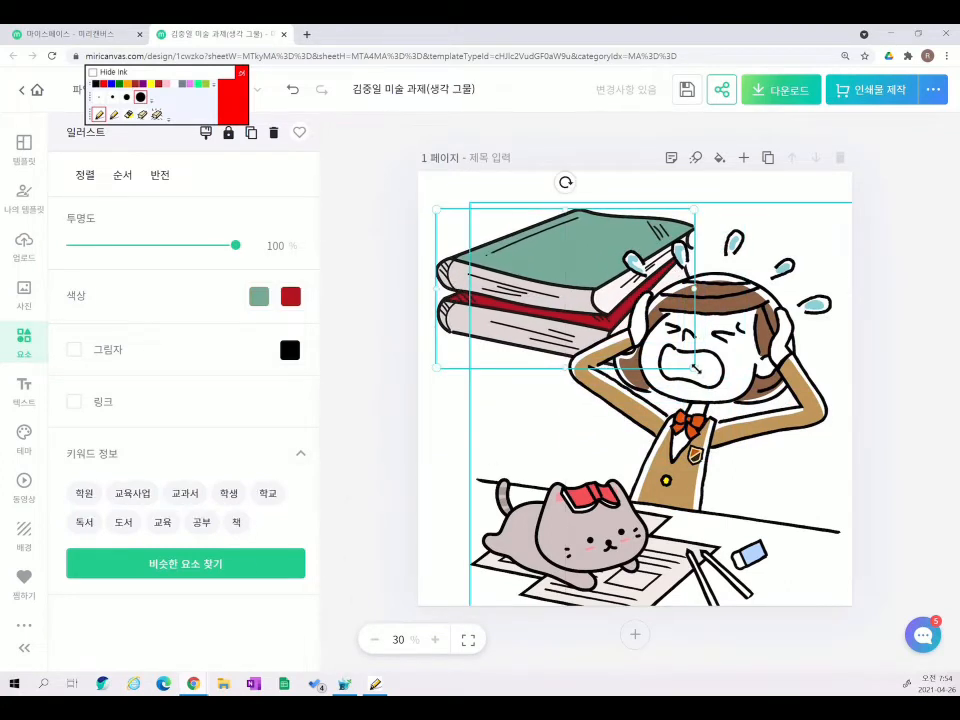
left_click_drag(697, 368, 621, 322)
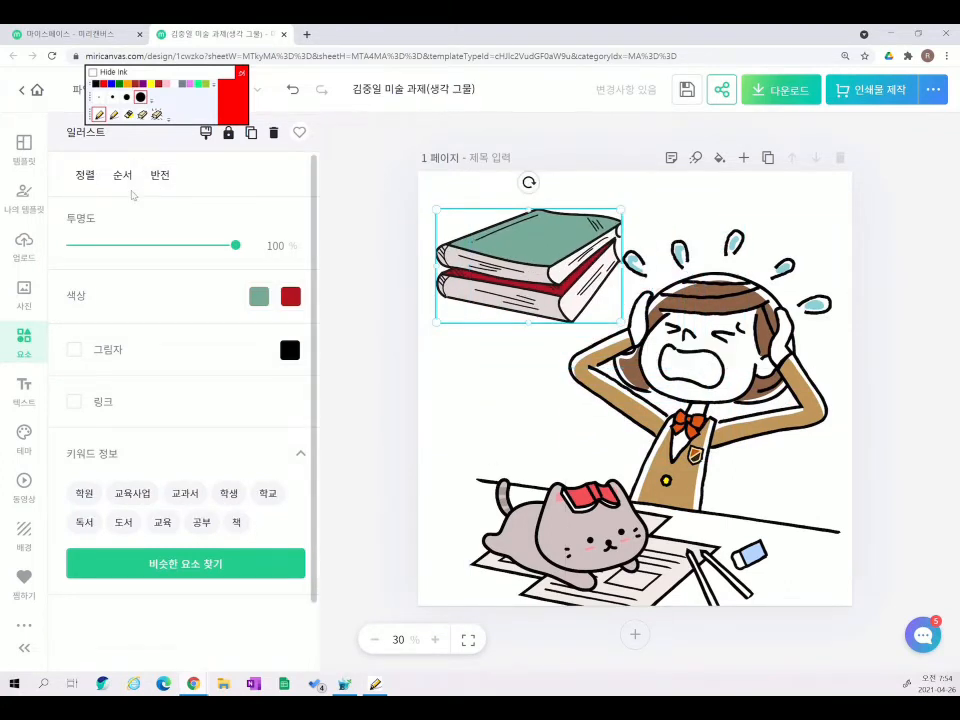
- Bring the book stack to the front, in front of the student
left_click(128, 114)
mouse_move(95, 150)
left_mouse_down()
mouse_move(150, 200)
mouse_move(115, 142)
left_mouse_up()
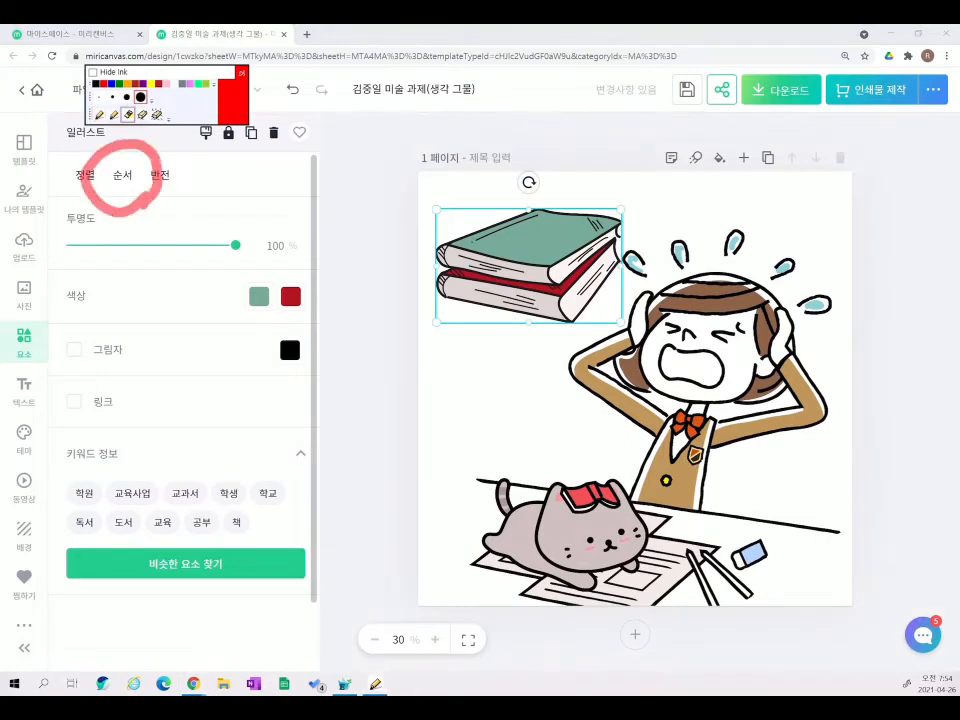
left_click(157, 115)
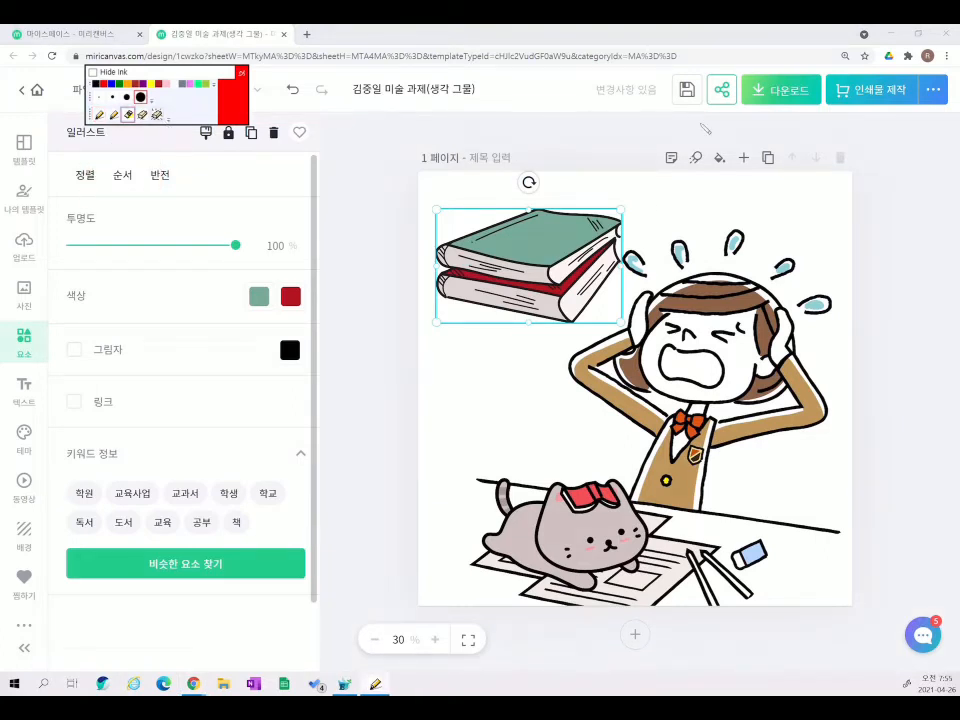
right_click(506, 281)
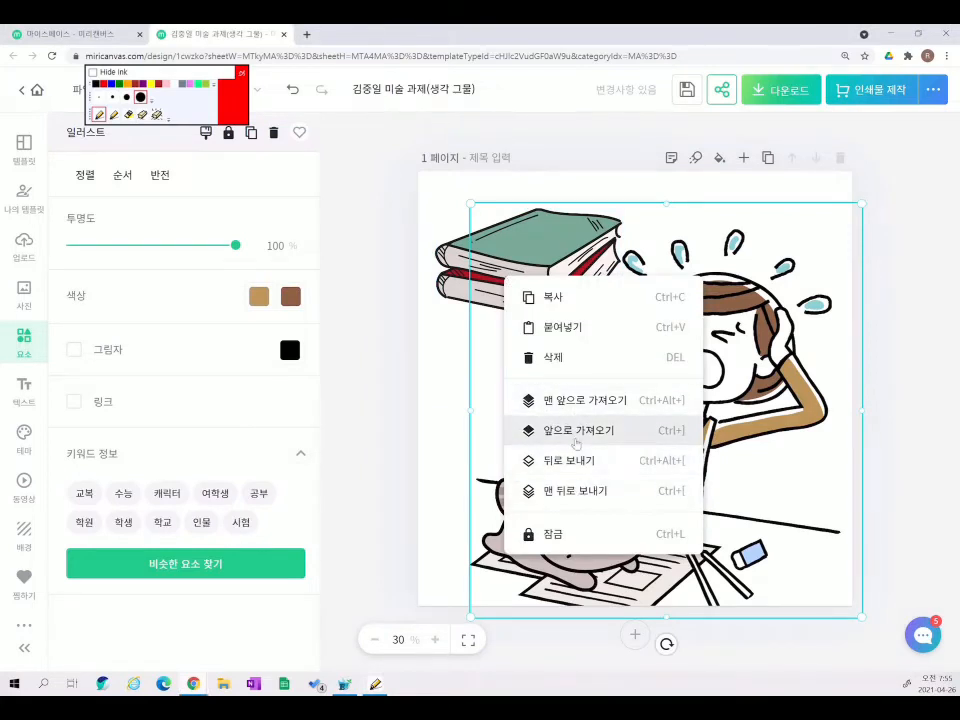
left_click(445, 292)
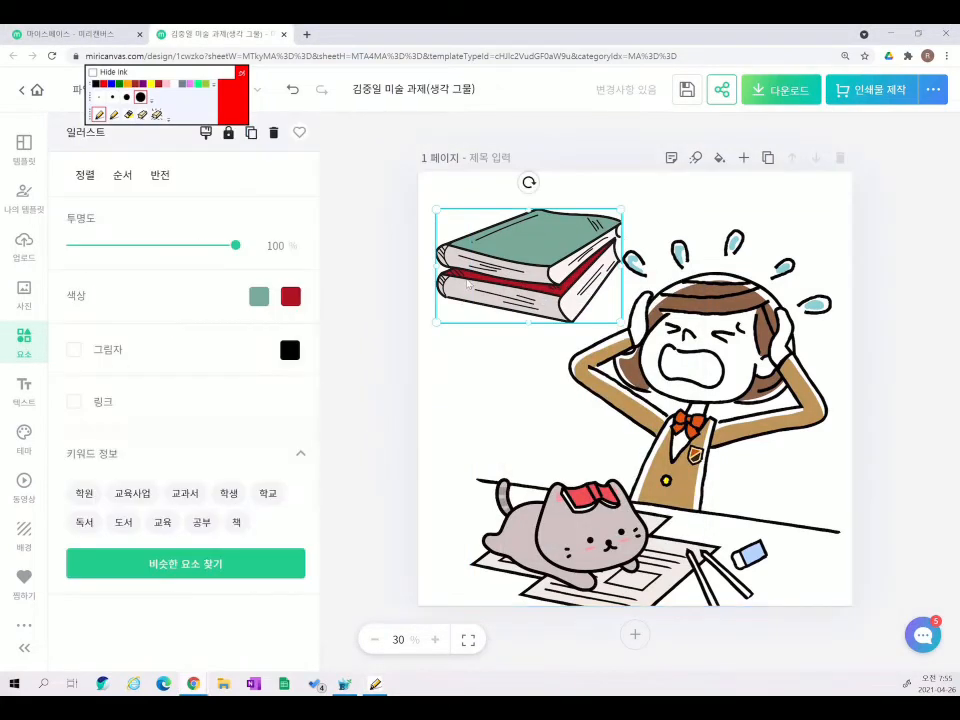
right_click(467, 285)
left_click(480, 402)
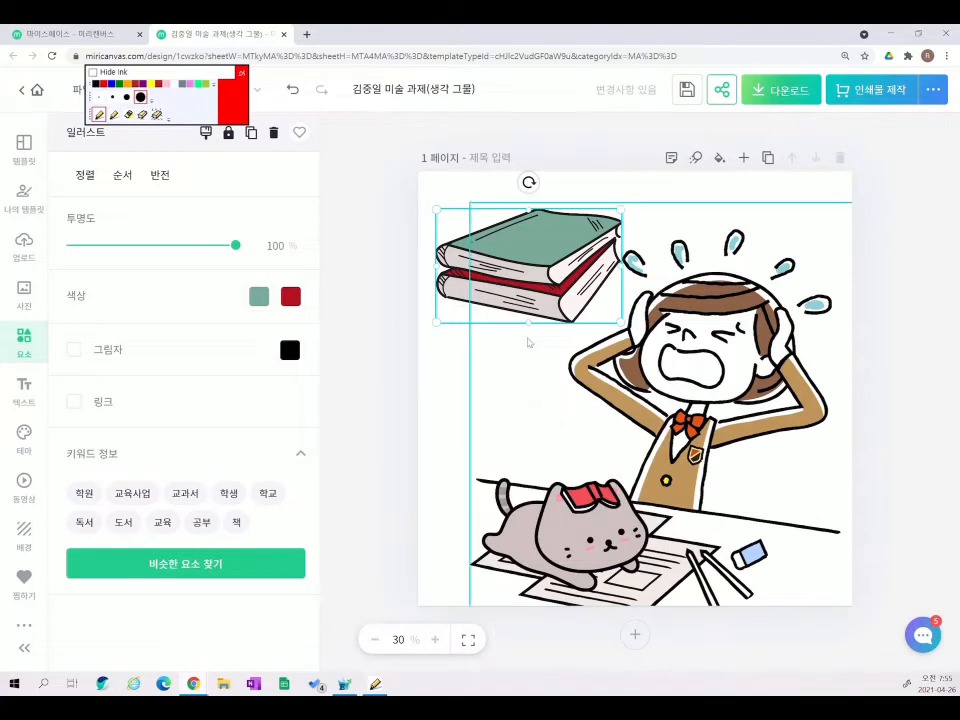
- Move the books onto the student's desk at the lower right and resize them
left_click_drag(553, 287, 768, 541)
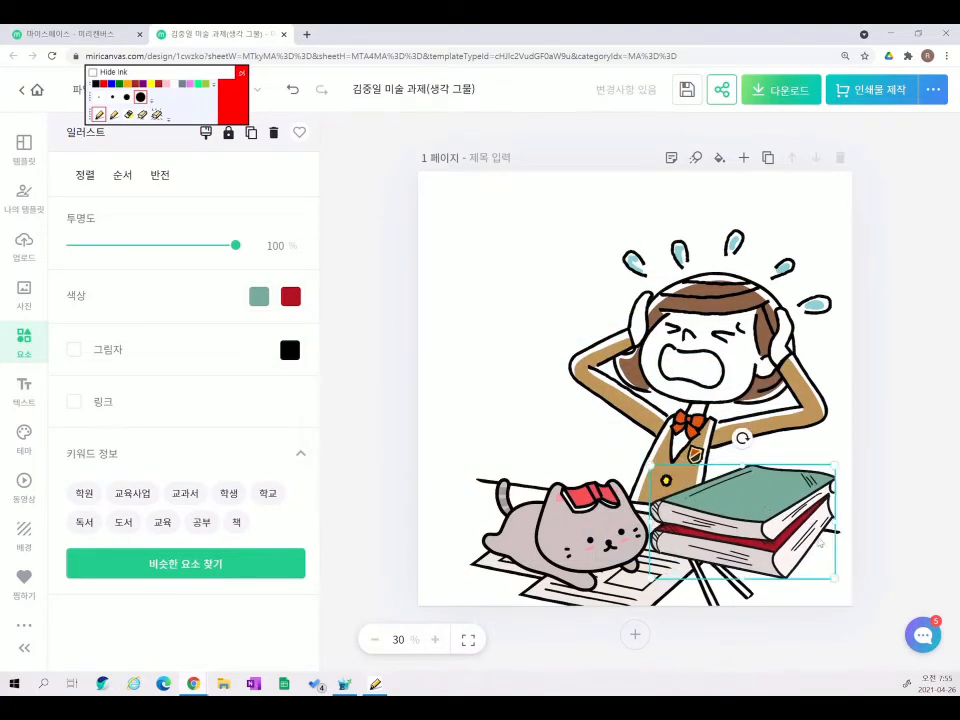
left_click_drag(825, 561, 693, 622)
left_click_drag(752, 580, 747, 561)
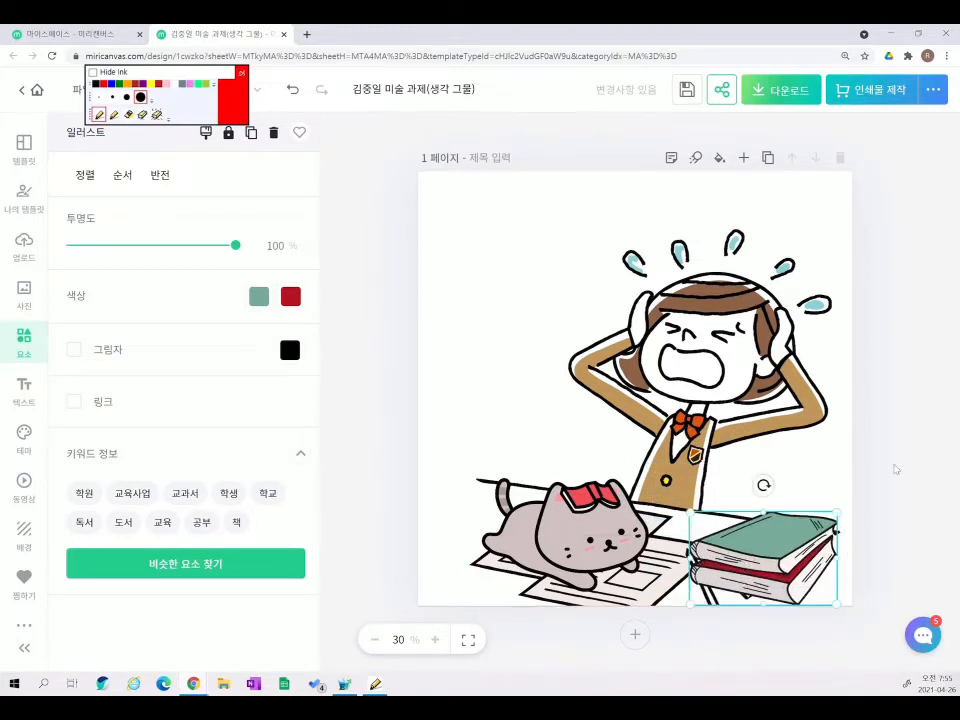
left_click(896, 469)
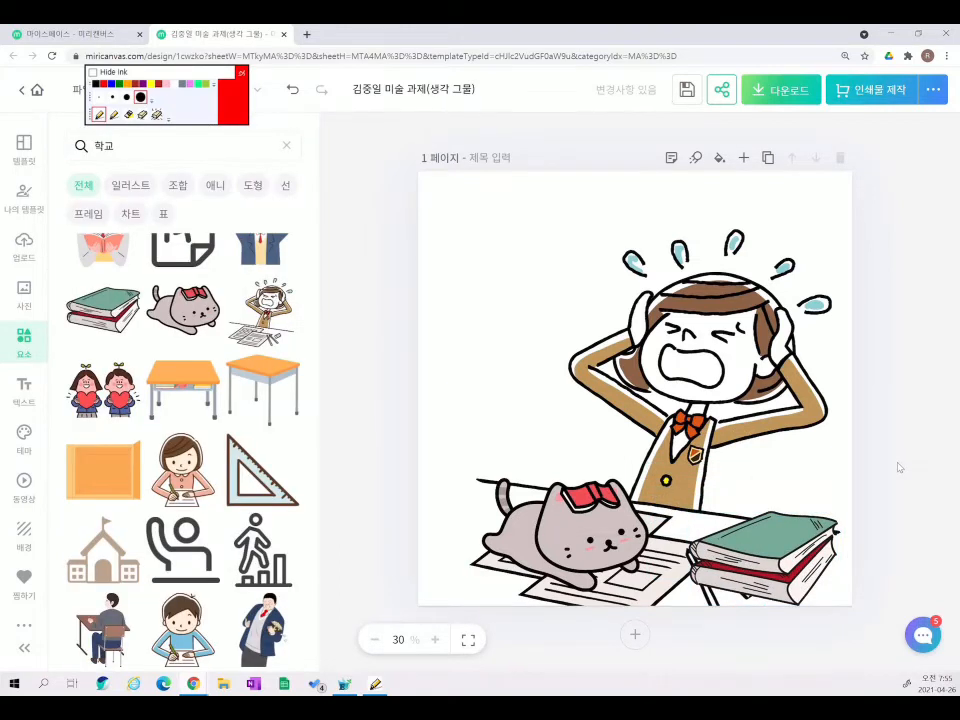
- Delete the student illustration, the grey cat and the book stack from the page
scroll(140, 520, "down", 5)
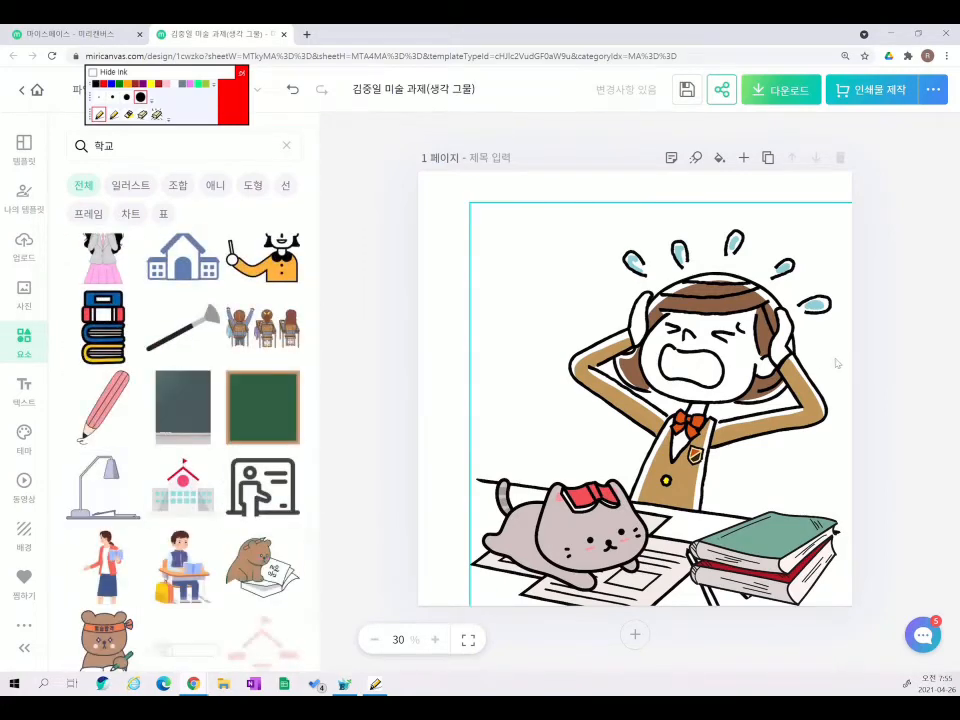
left_click(737, 373)
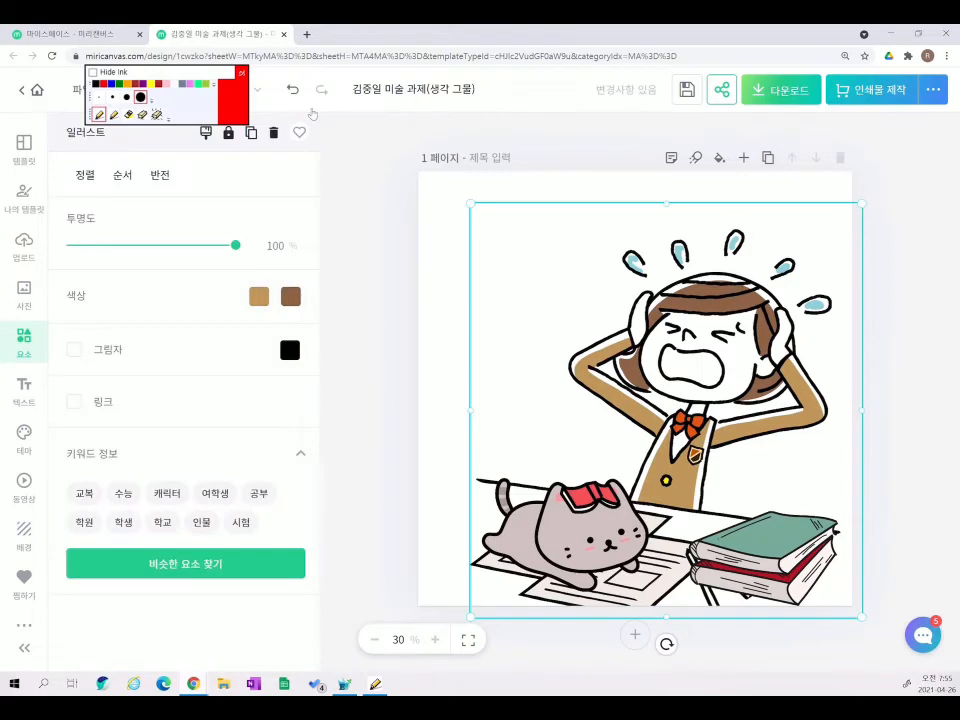
left_click(274, 132)
left_click(583, 530)
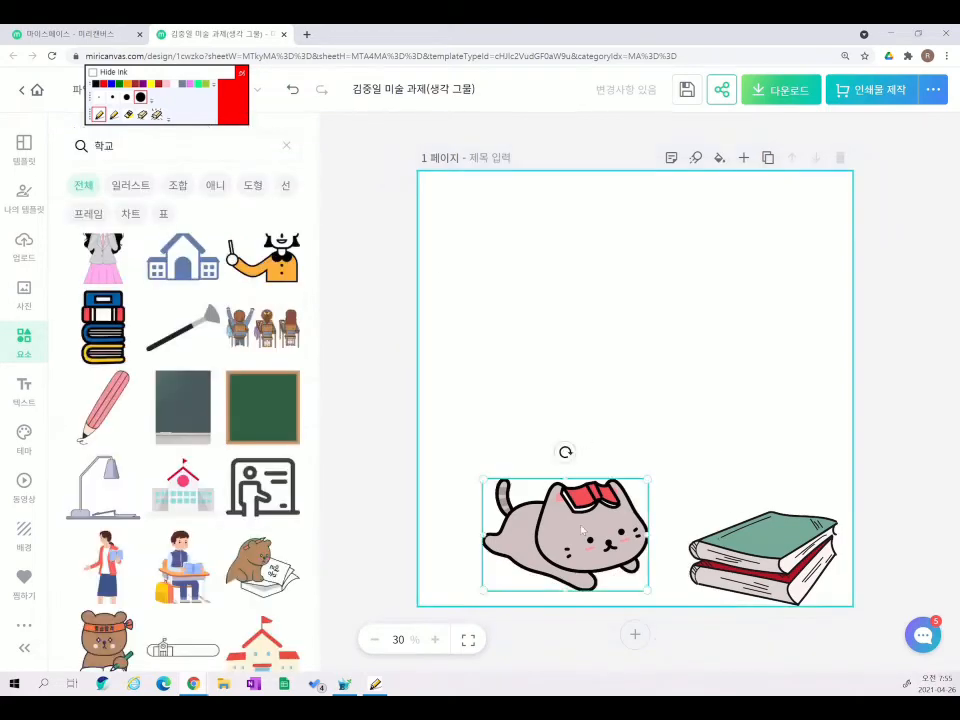
key("Delete")
left_click(760, 555)
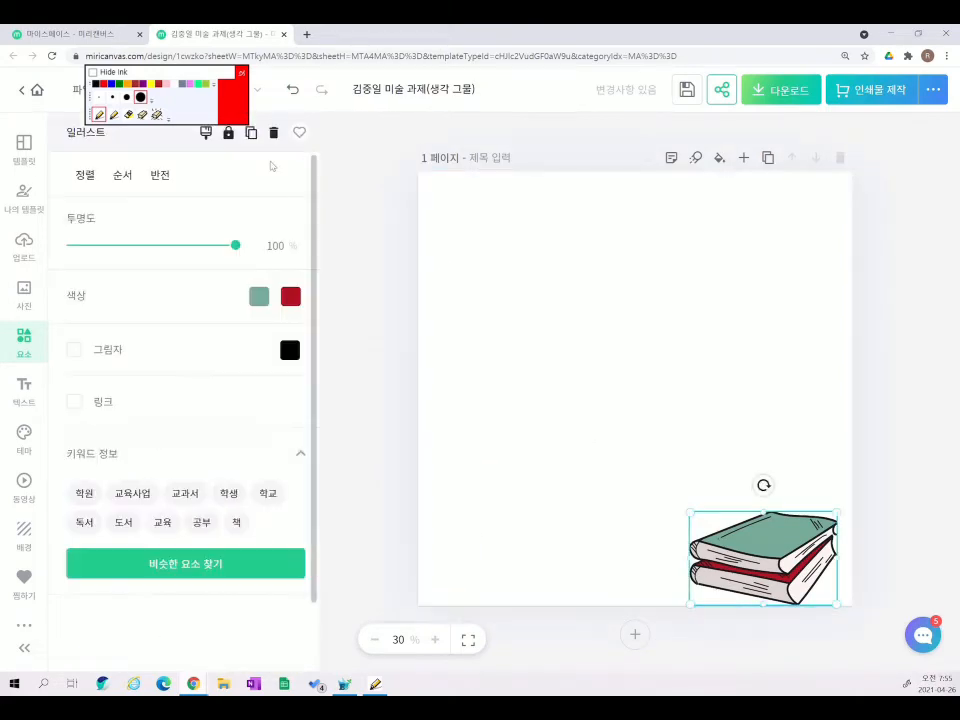
left_click(274, 132)
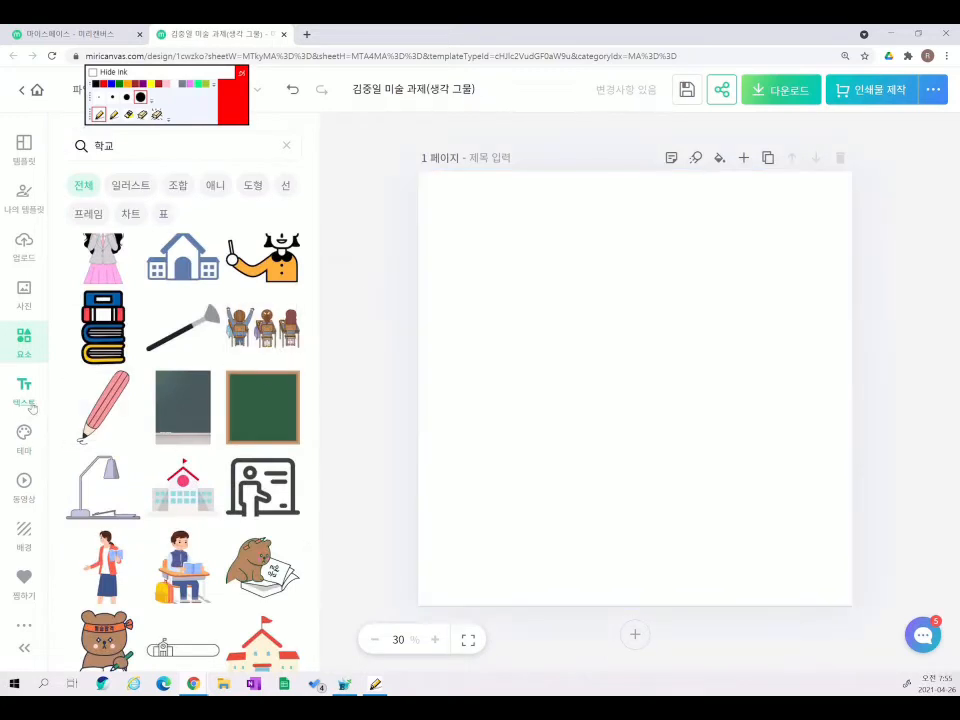
- Circle the text feature with highlighter ink, then erase the loop
left_click(128, 114)
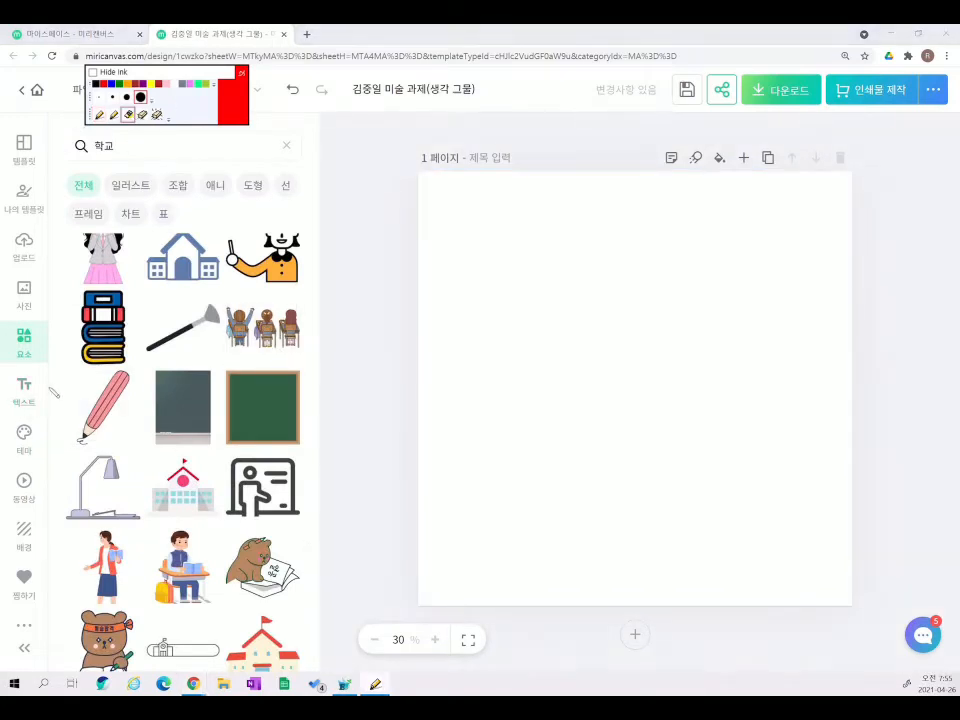
mouse_move(36, 372)
left_mouse_down()
mouse_move(40, 403)
mouse_move(52, 394)
left_mouse_up()
left_click(156, 115)
left_click(35, 387)
- Clear the stray ink dot and add a placeholder title text near the top
left_click(24, 390)
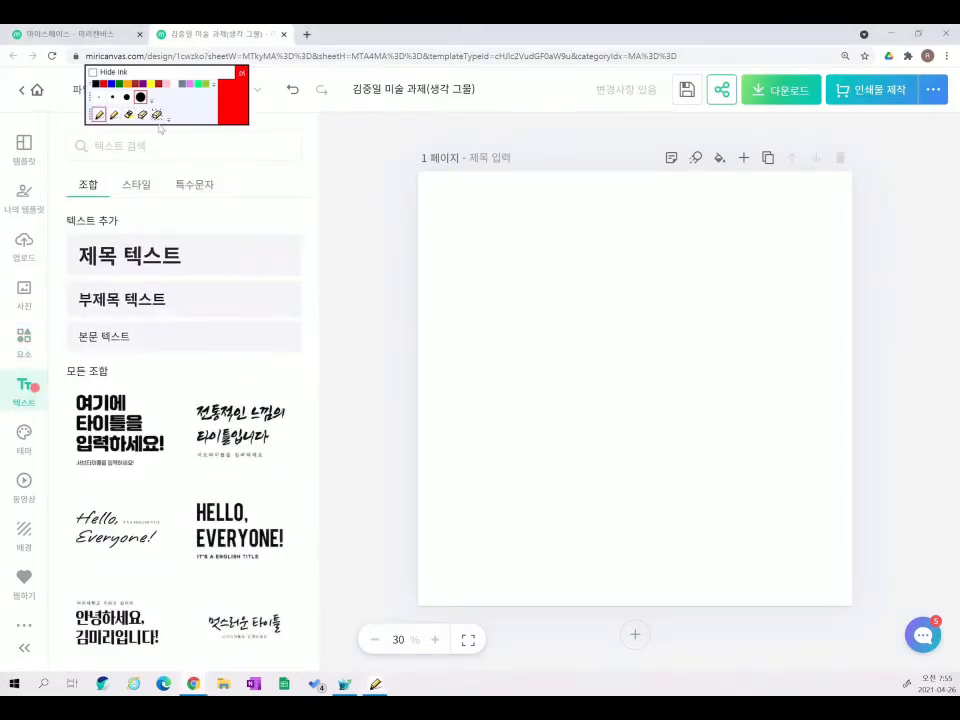
left_click(156, 115)
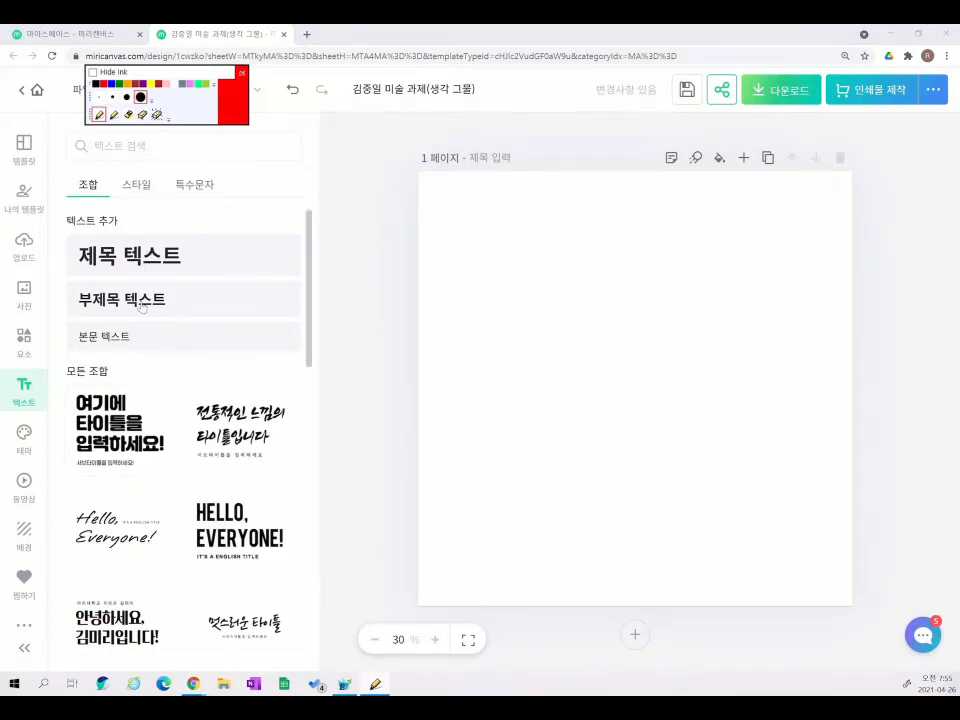
scroll(125, 347, "down", 3)
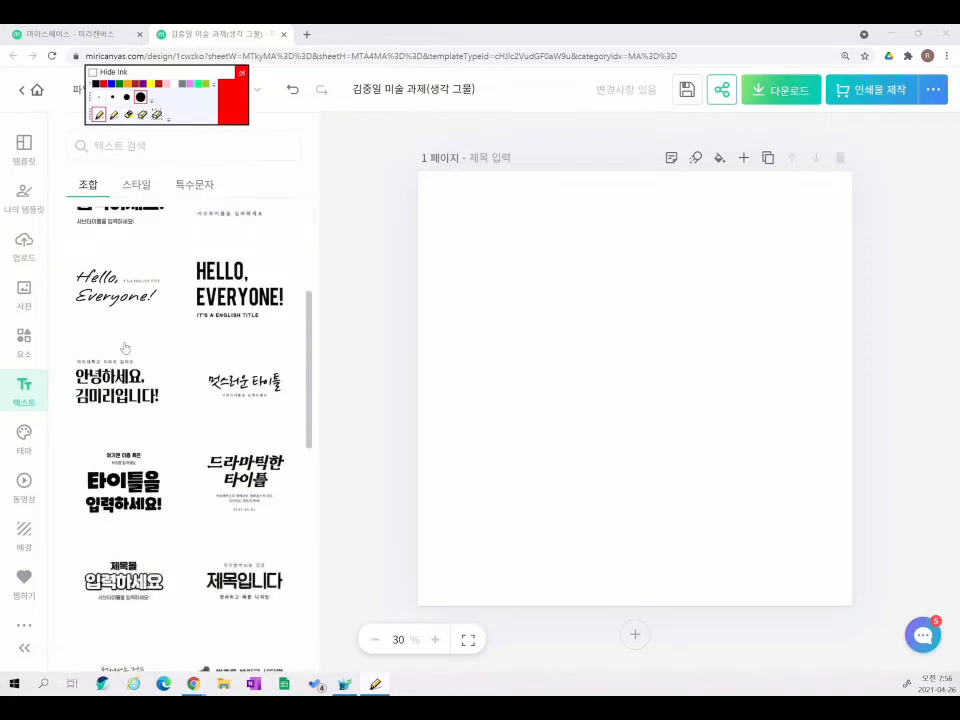
scroll(125, 340, "up", 3)
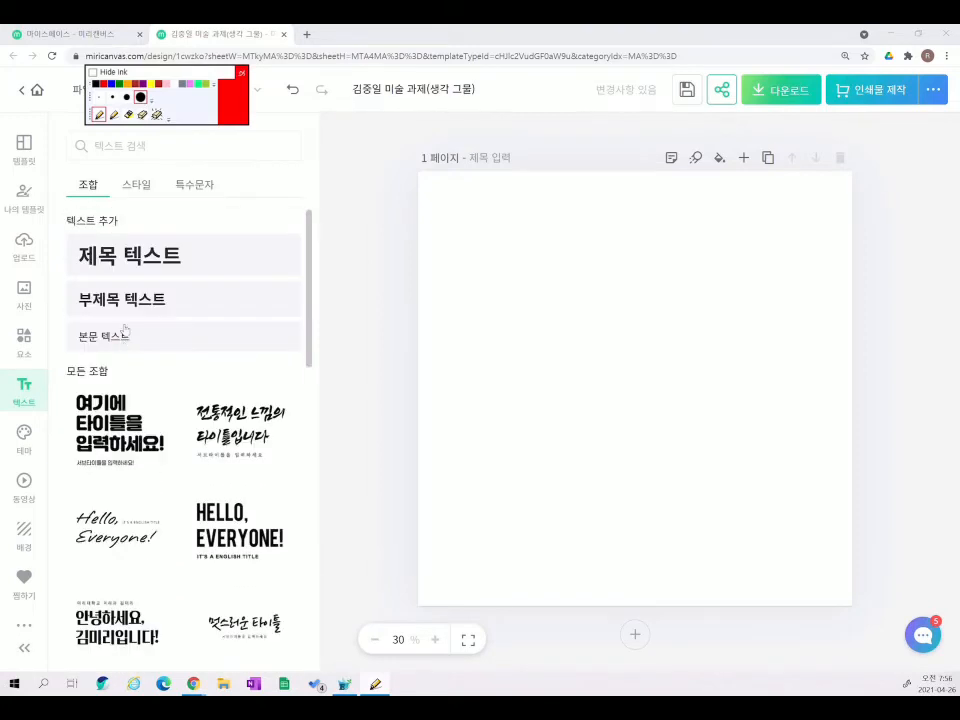
left_click(137, 267)
left_click(677, 459)
left_click_drag(665, 392, 665, 303)
left_click(410, 333)
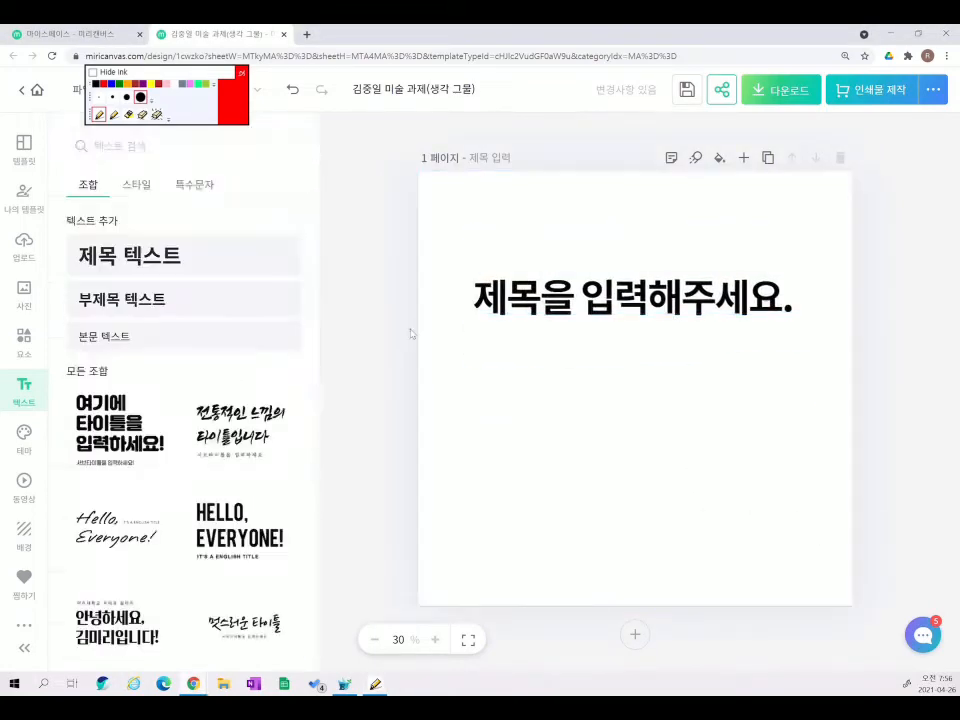
- Add subtitle and body texts, then marquee-select and delete them, keeping only the title
left_click(197, 299)
left_click(579, 489)
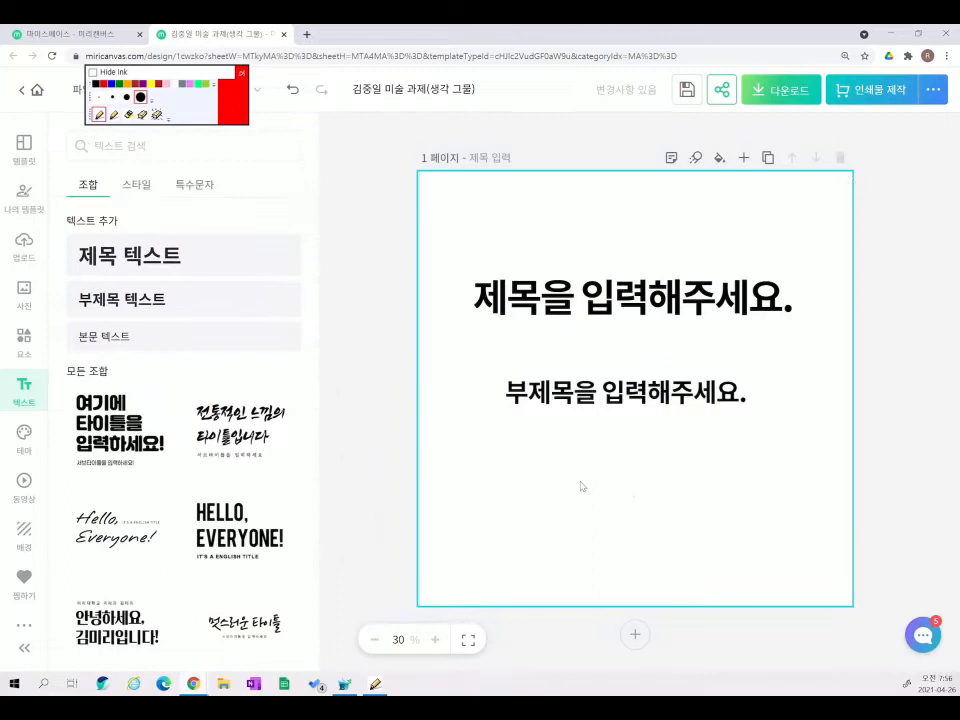
left_click(191, 340)
left_click_drag(686, 400, 686, 365)
left_click(689, 448)
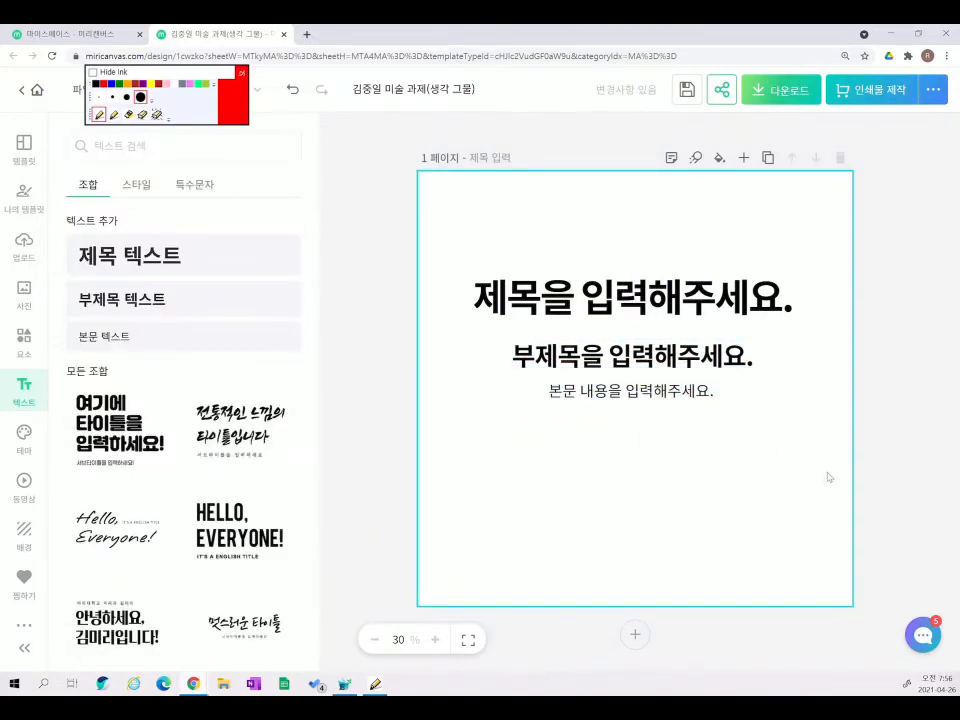
left_click_drag(843, 465, 615, 346)
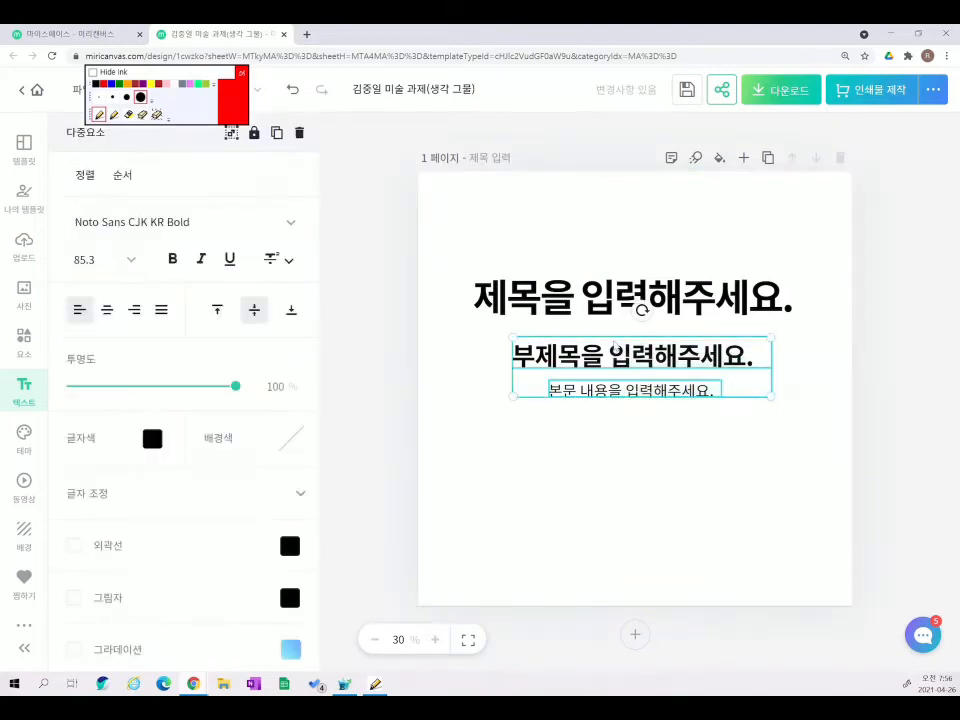
left_click(299, 132)
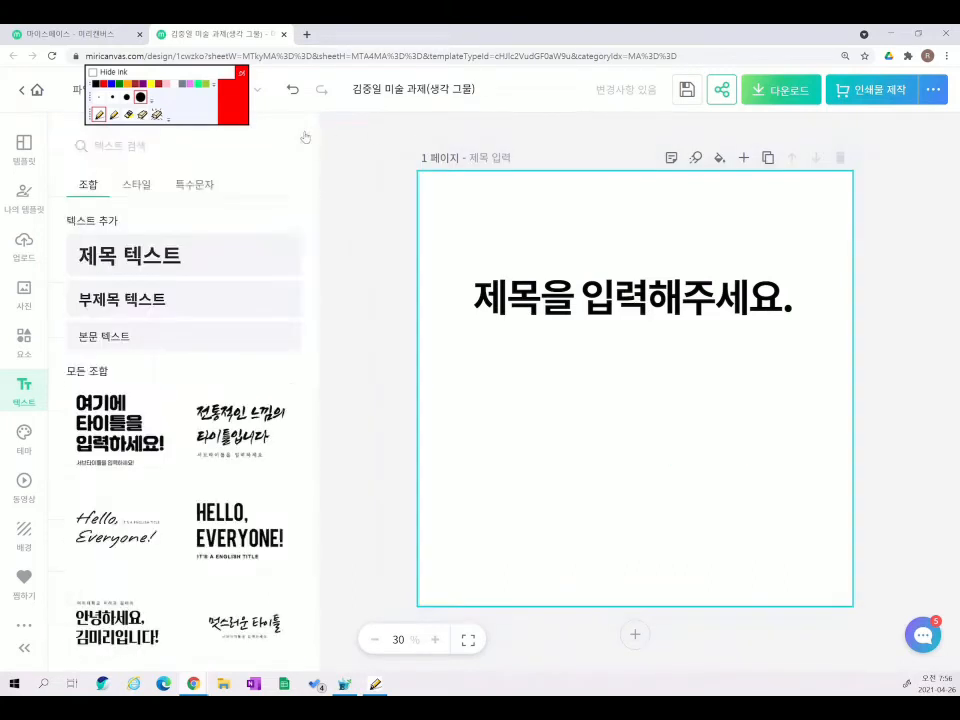
left_click_drag(673, 315, 680, 365)
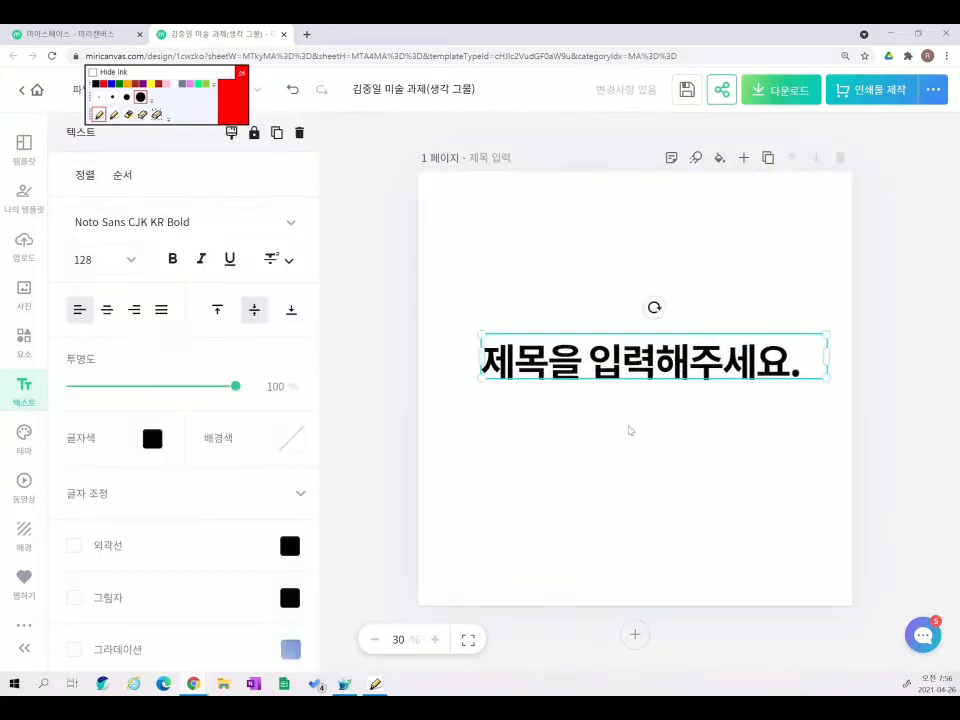
- Replace the title's '제목을 입력해주세요.' placeholder with the word 꿈
left_click_drag(627, 384, 619, 374)
double_click(628, 364)
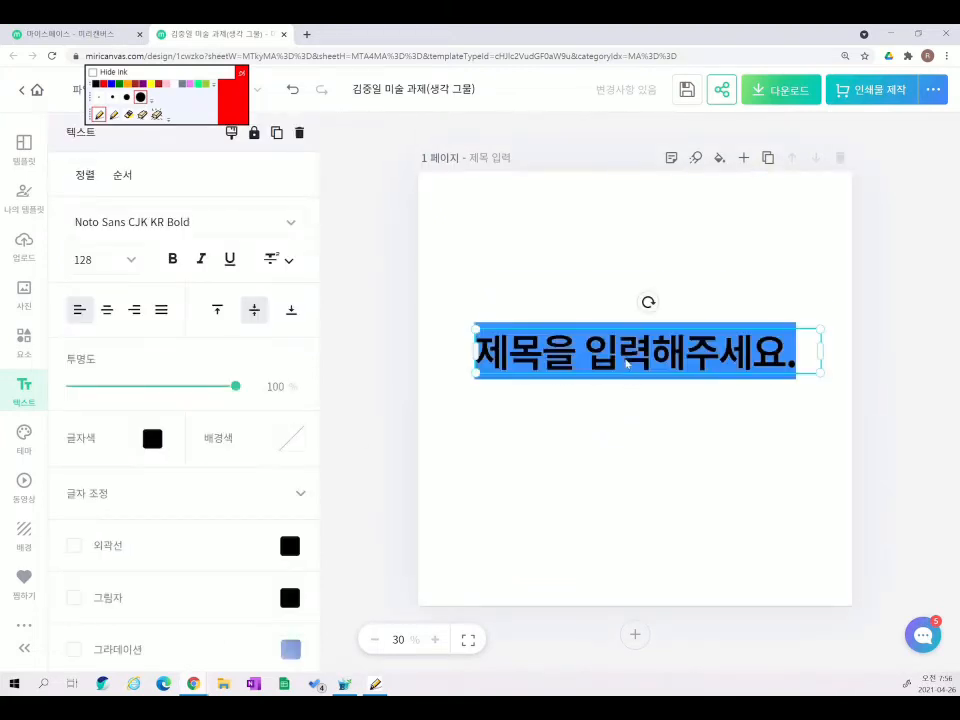
left_click(627, 364)
left_click(755, 359)
left_click_drag(784, 358, 807, 358)
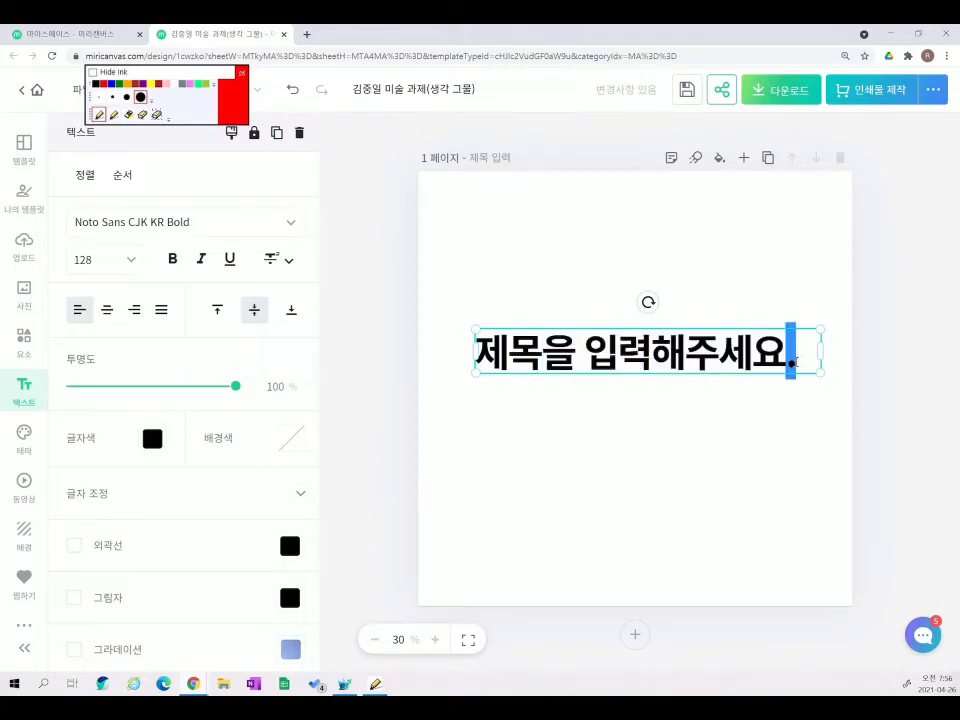
left_click(794, 362)
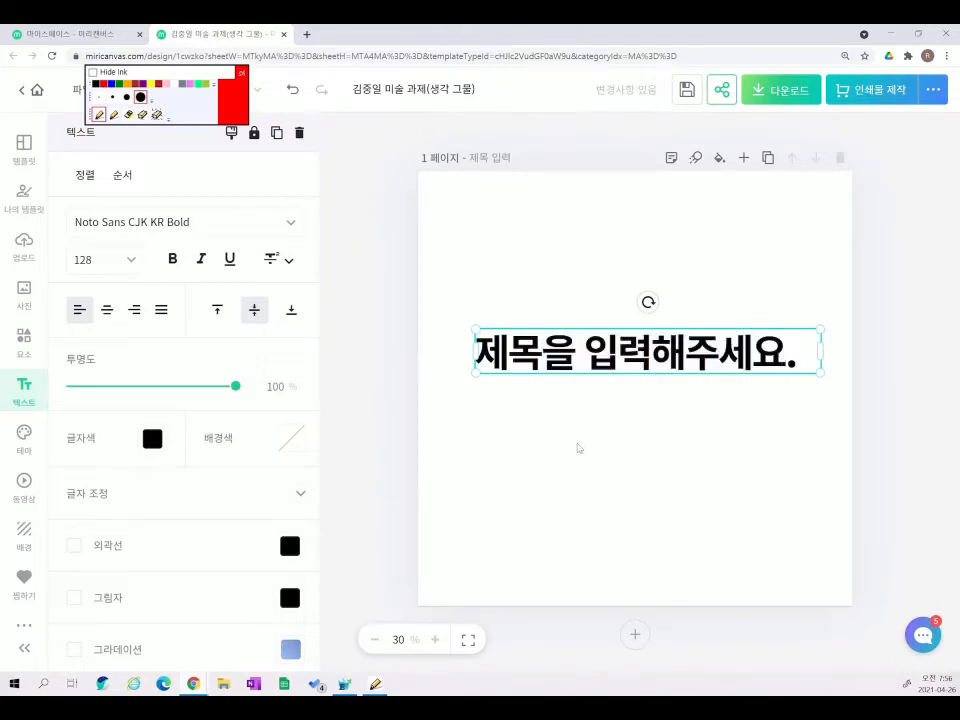
key("BackSpace")
key("BackSpace")
key("BackSpace")
key("BackSpace")
key("BackSpace")
key("BackSpace")
key("BackSpace")
key("BackSpace")
key("BackSpace")
key("BackSpace")
key("Delete")
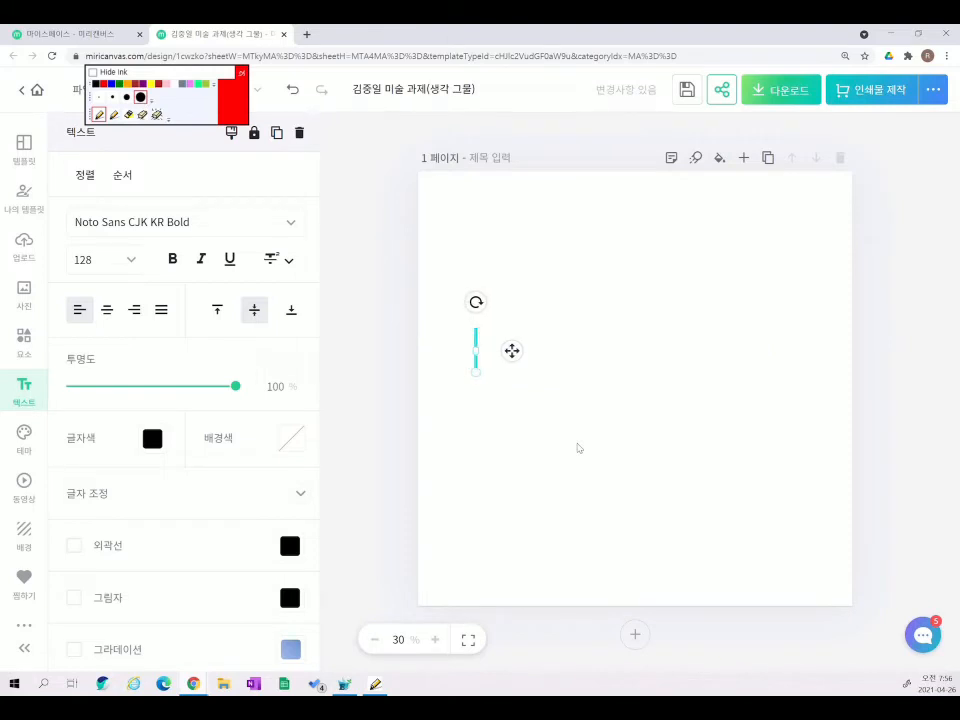
type("꿈")
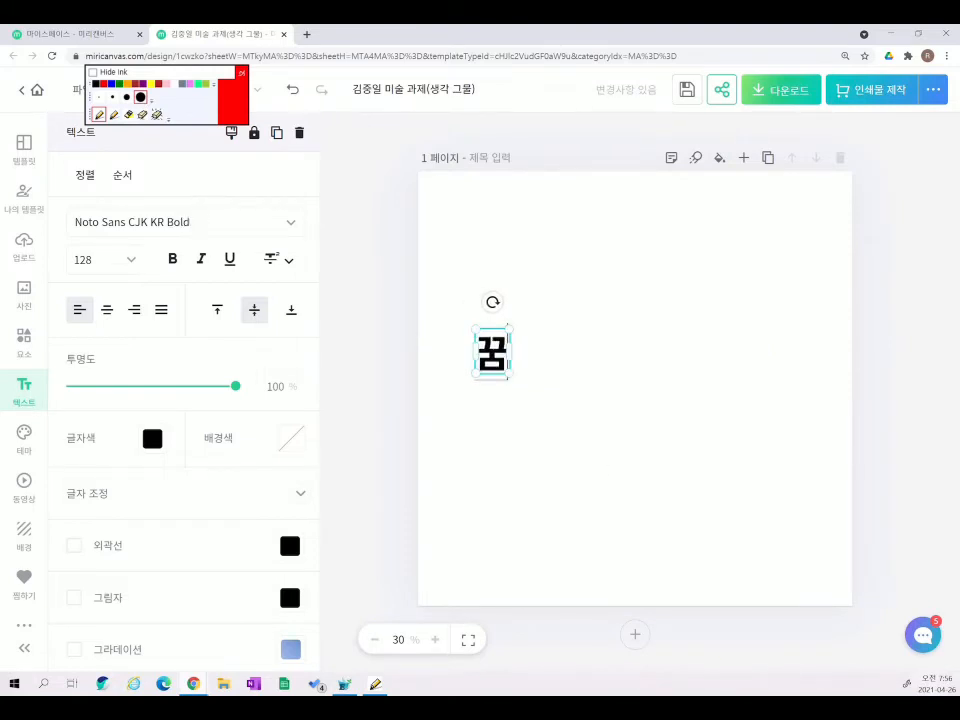
left_click(628, 450)
- Scale 꿈 up to 814.8, then back down to 439.2, and position it upper centre
left_click_drag(480, 357, 627, 341)
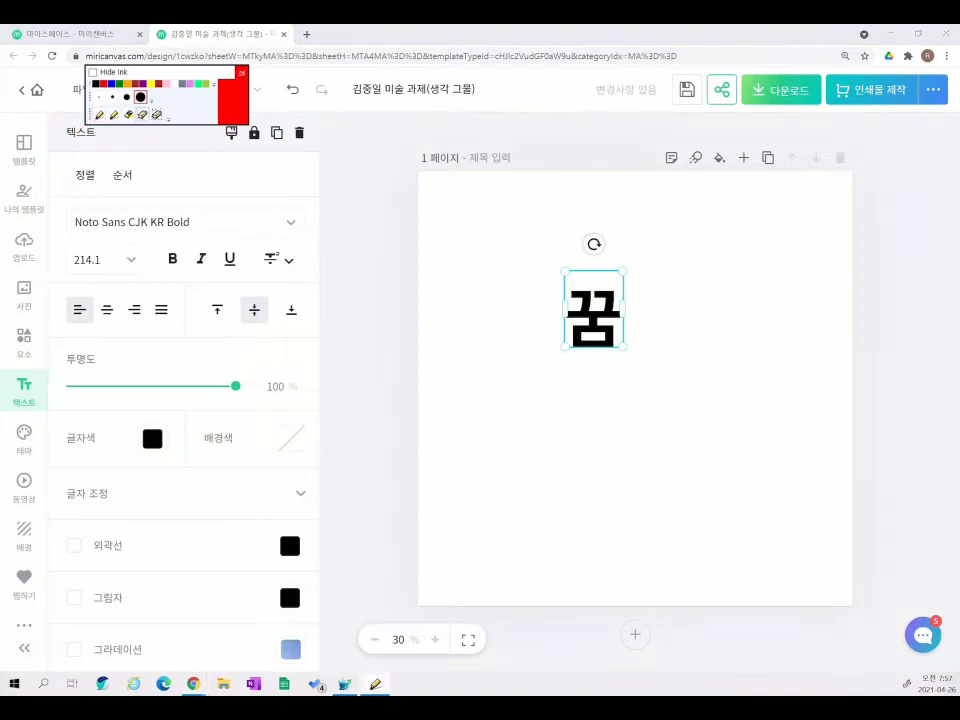
left_click(142, 115)
left_click(114, 115)
mouse_move(118, 287)
left_mouse_down()
mouse_move(55, 258)
mouse_move(100, 250)
mouse_move(123, 278)
left_mouse_up()
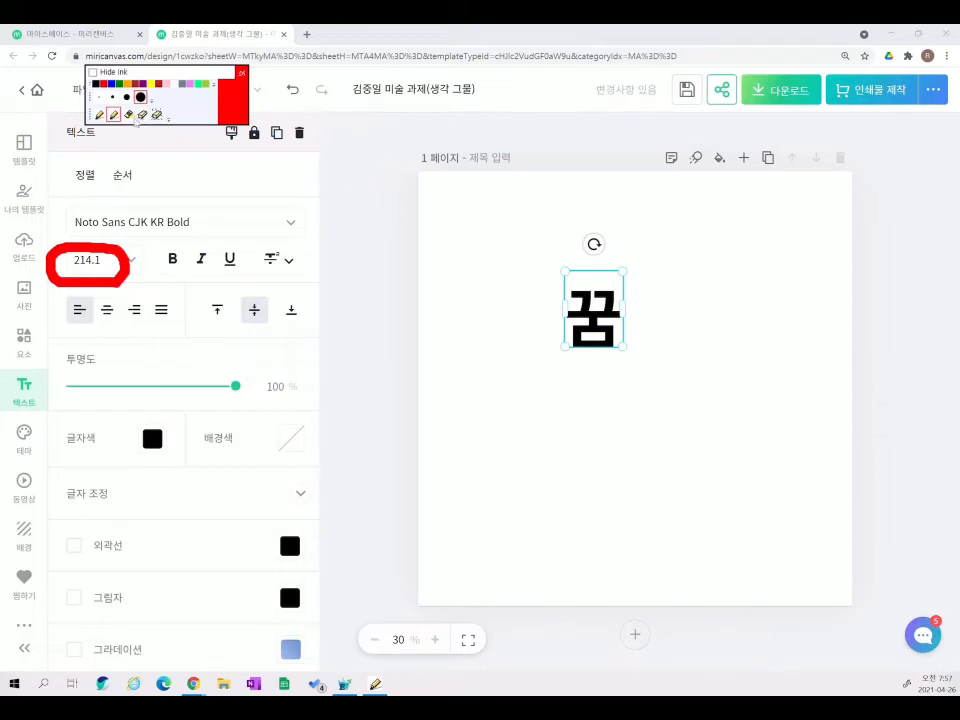
left_click(99, 115)
left_click_drag(622, 348, 798, 560)
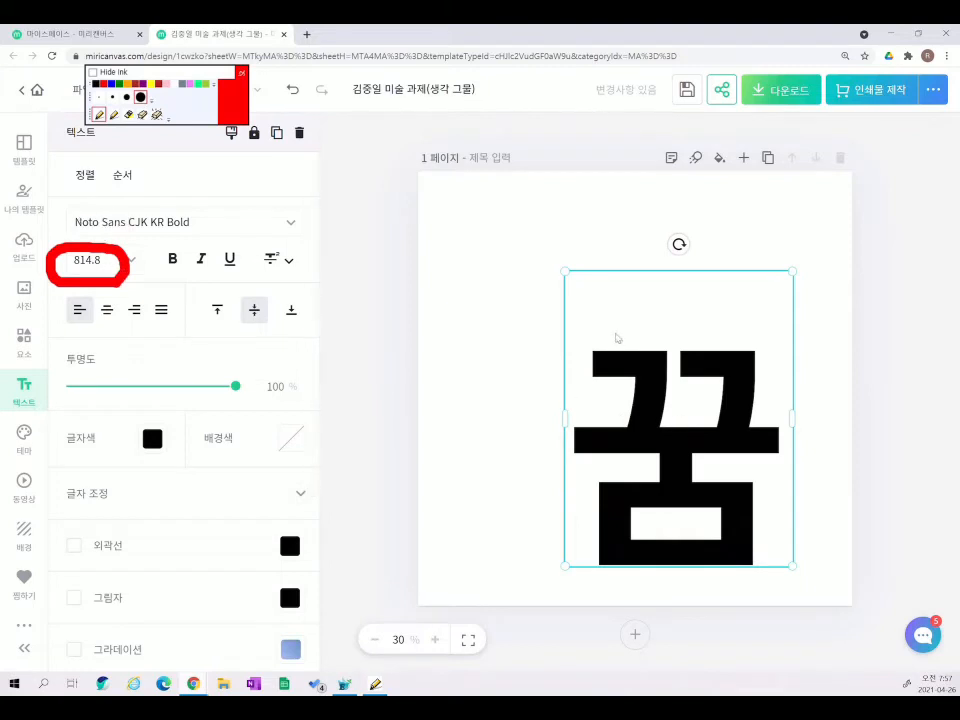
left_click_drag(561, 272, 671, 407)
left_click_drag(724, 487, 591, 332)
left_click(157, 115)
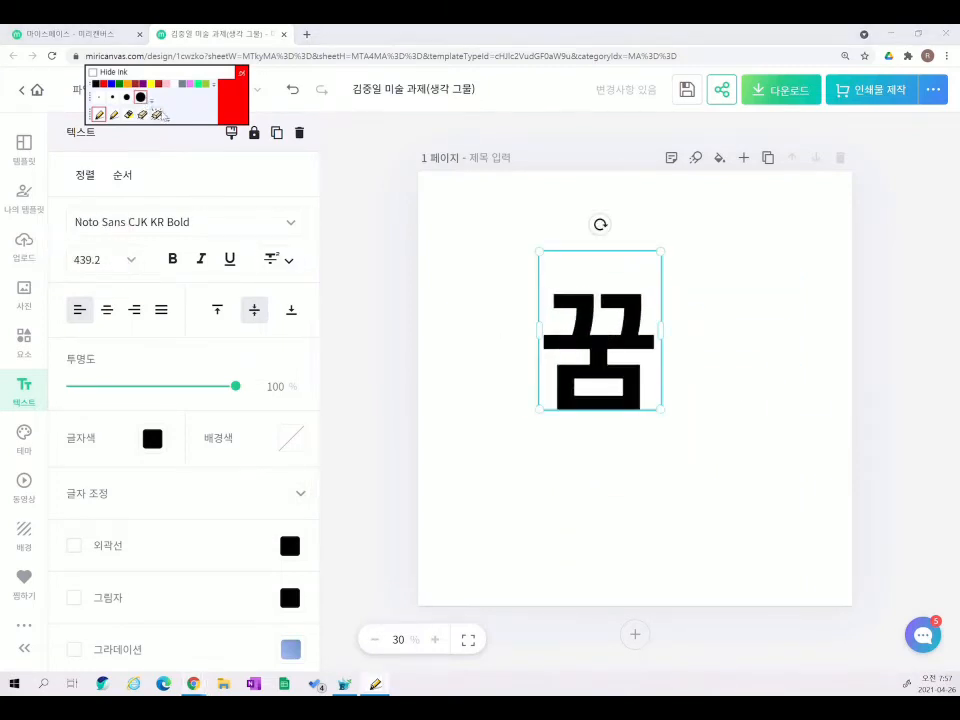
left_click(129, 115)
mouse_move(118, 204)
left_mouse_down()
mouse_move(64, 208)
mouse_move(160, 238)
mouse_move(287, 210)
mouse_move(101, 205)
left_mouse_up()
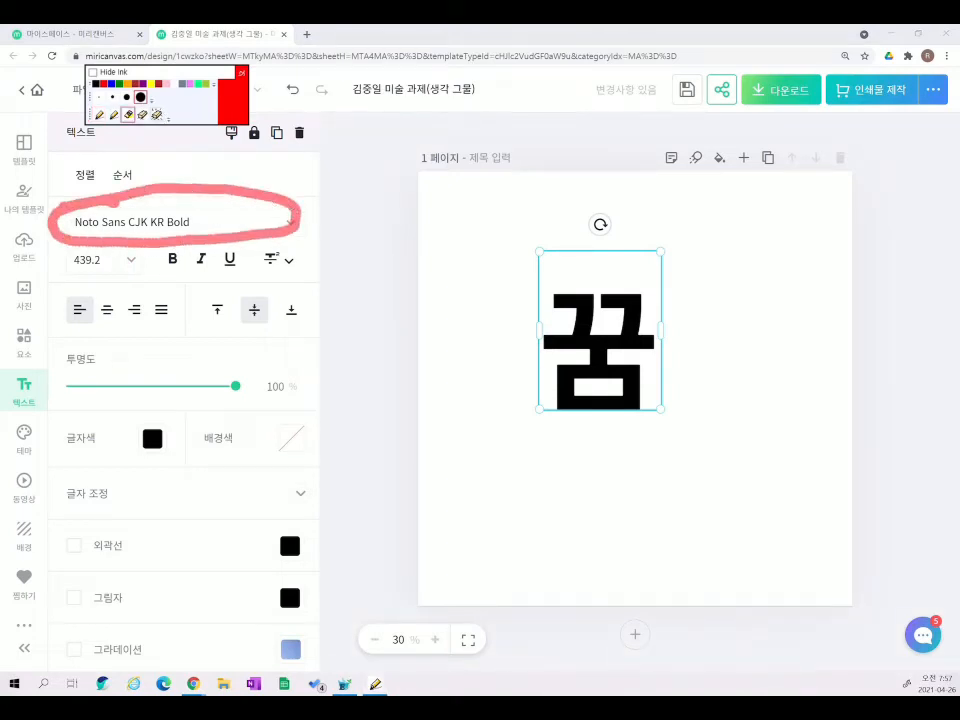
left_click(99, 117)
left_click(743, 386)
- Change the 꿈 text's font to THE로동신문
left_click(611, 375)
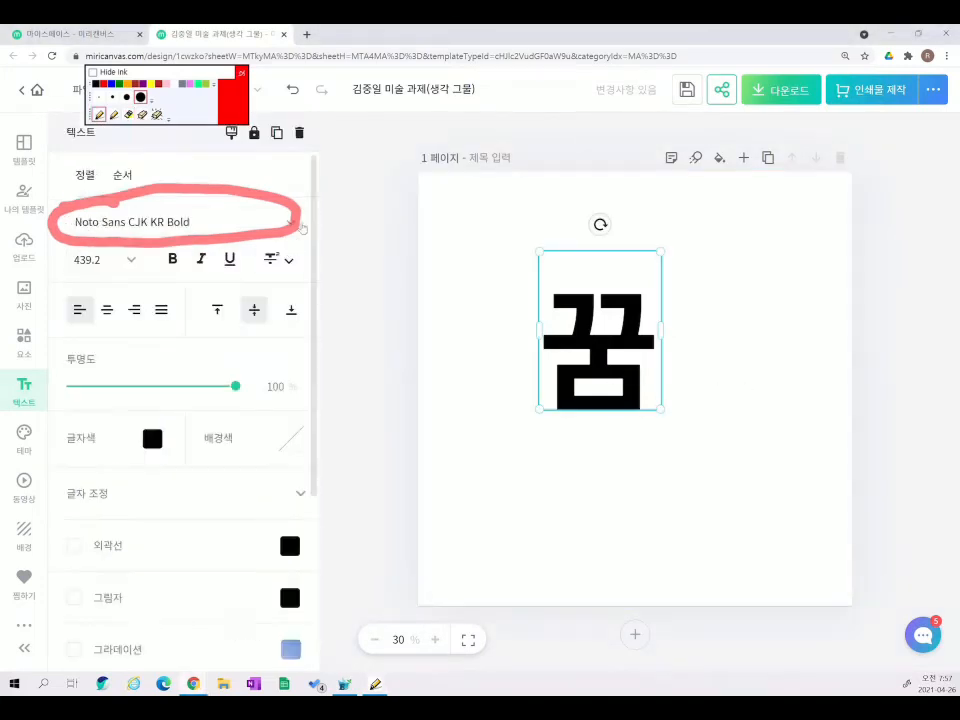
left_click(292, 225)
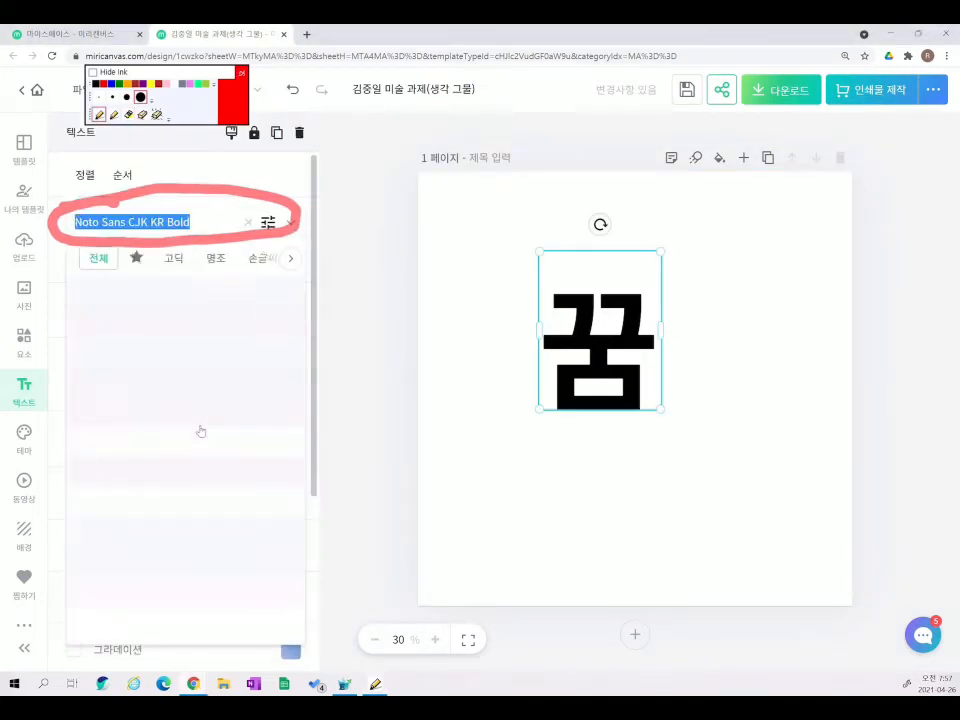
scroll(200, 431, "down", 3)
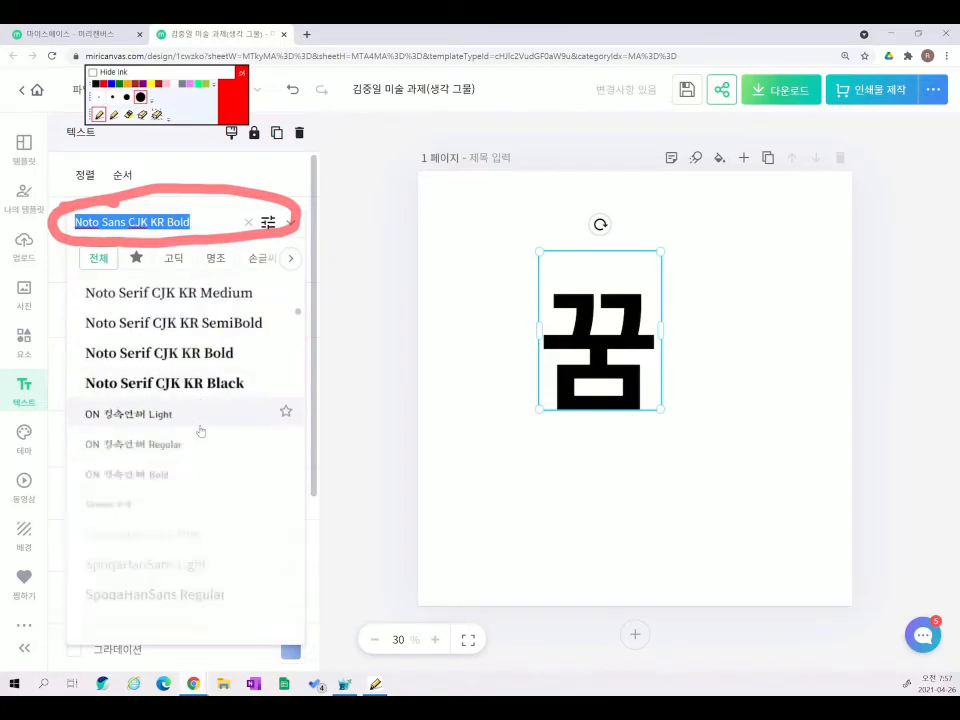
scroll(200, 431, "up", 3)
scroll(200, 431, "down", 4)
scroll(200, 431, "down", 6)
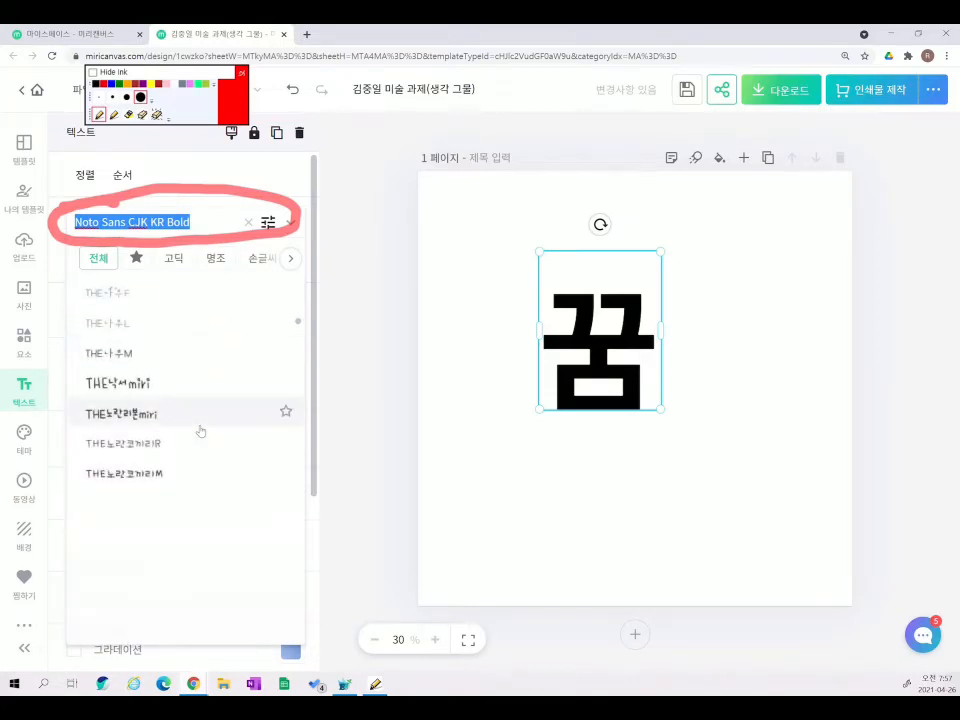
scroll(200, 431, "down", 2)
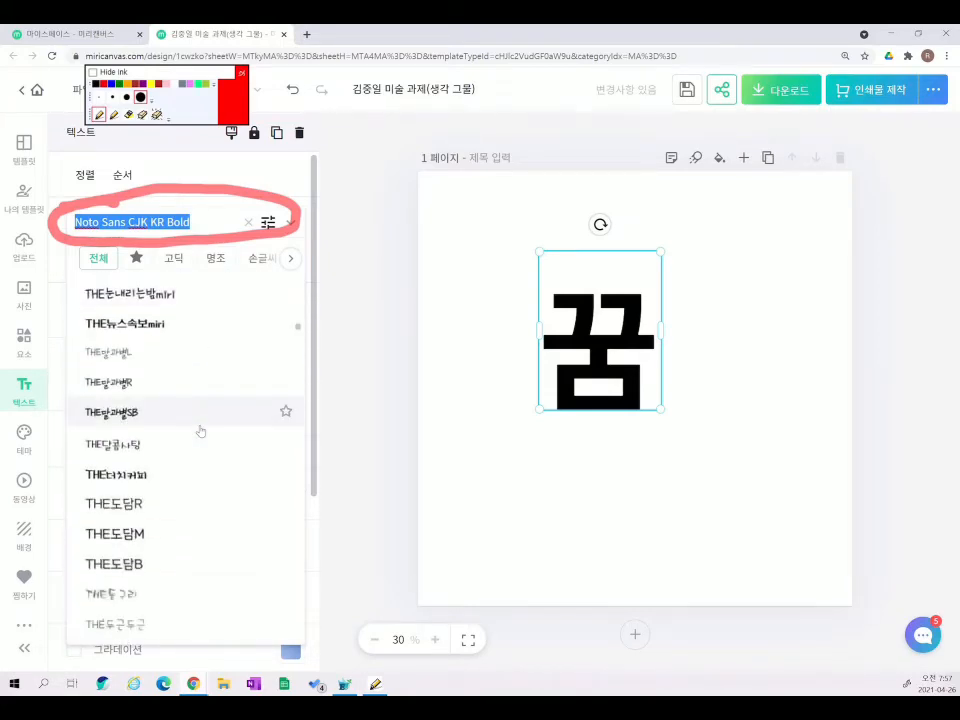
scroll(200, 431, "down", 4)
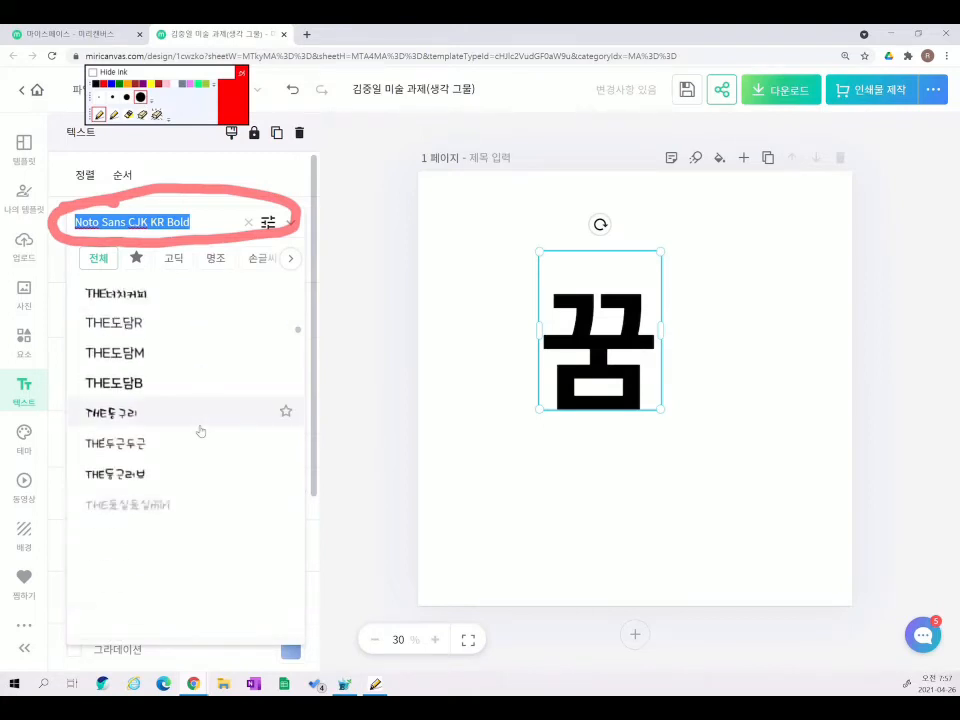
scroll(200, 431, "down", 1)
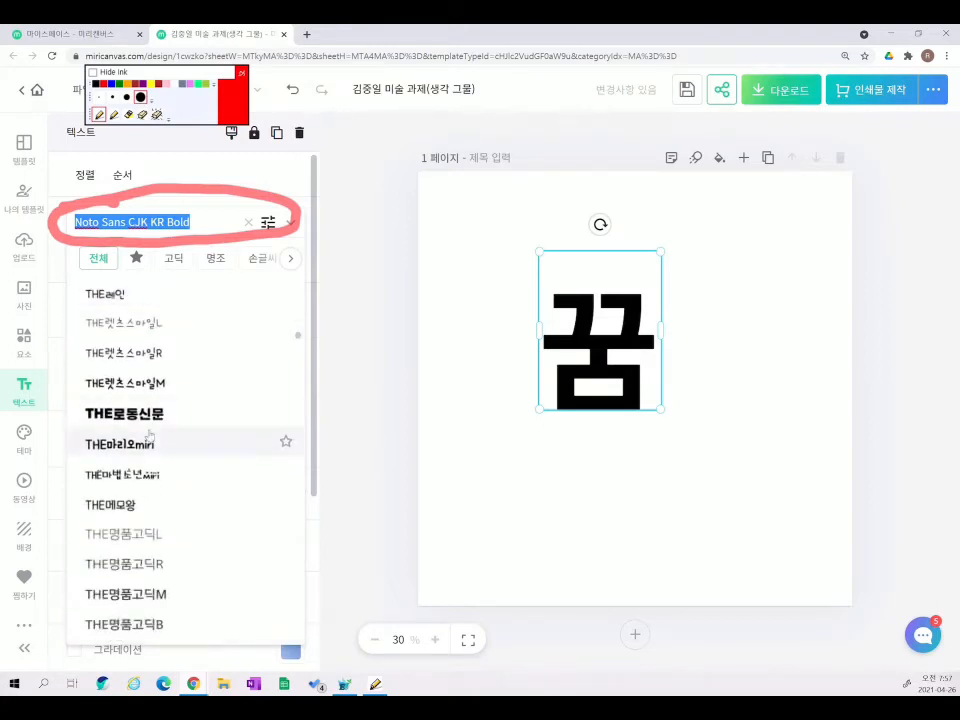
left_click(135, 414)
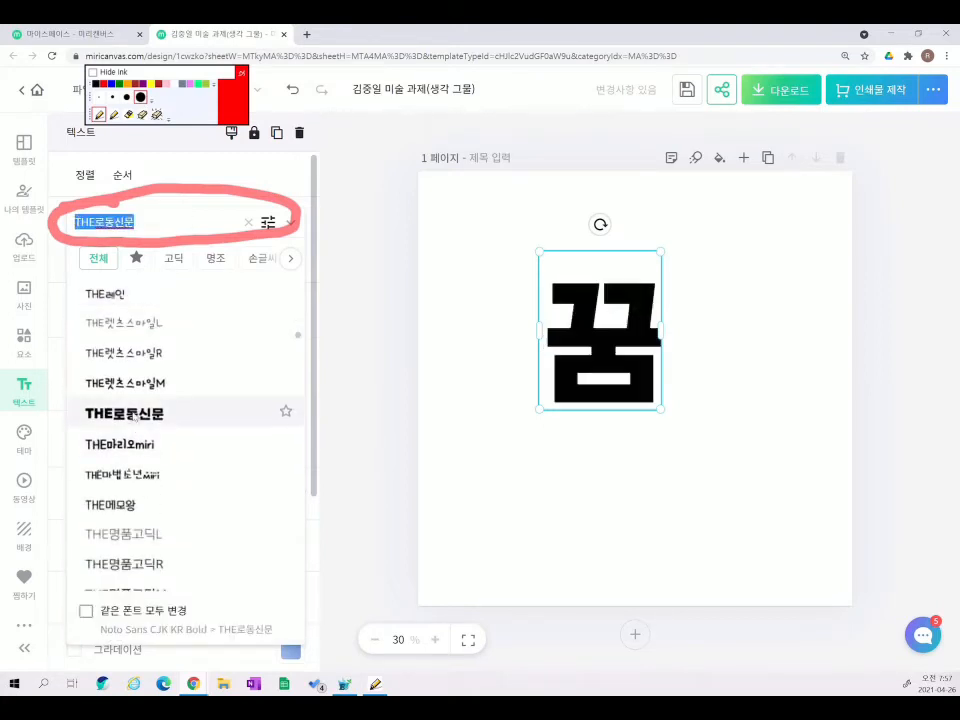
left_click(620, 475)
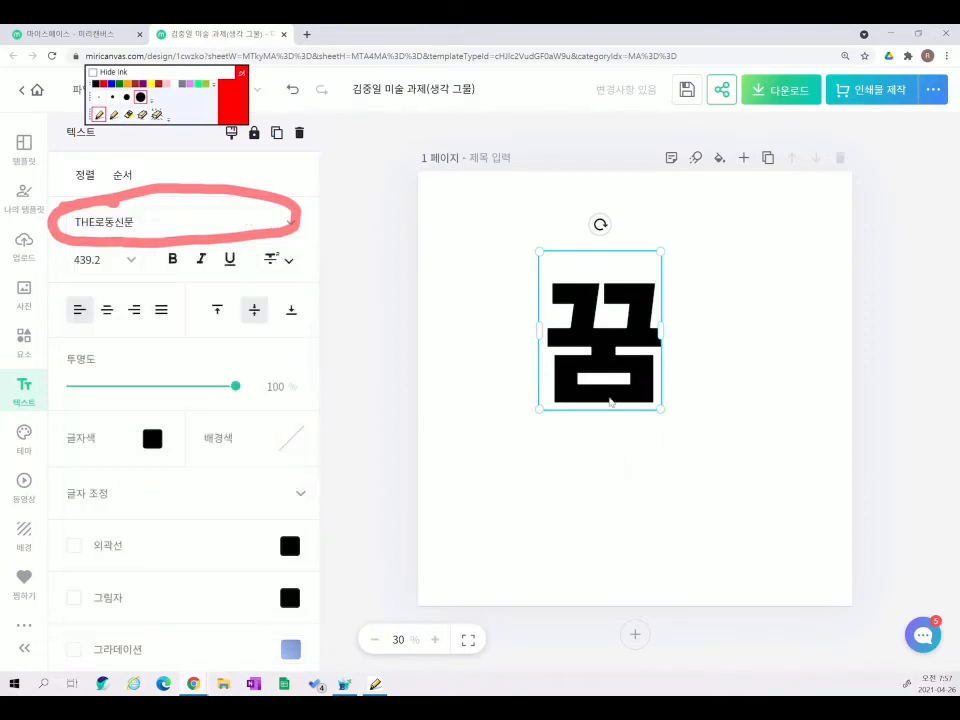
- Try italic and underline on 꿈, then remove them and lower its opacity to 84%
scroll(199, 458, "down", 1)
scroll(200, 450, "up", 1)
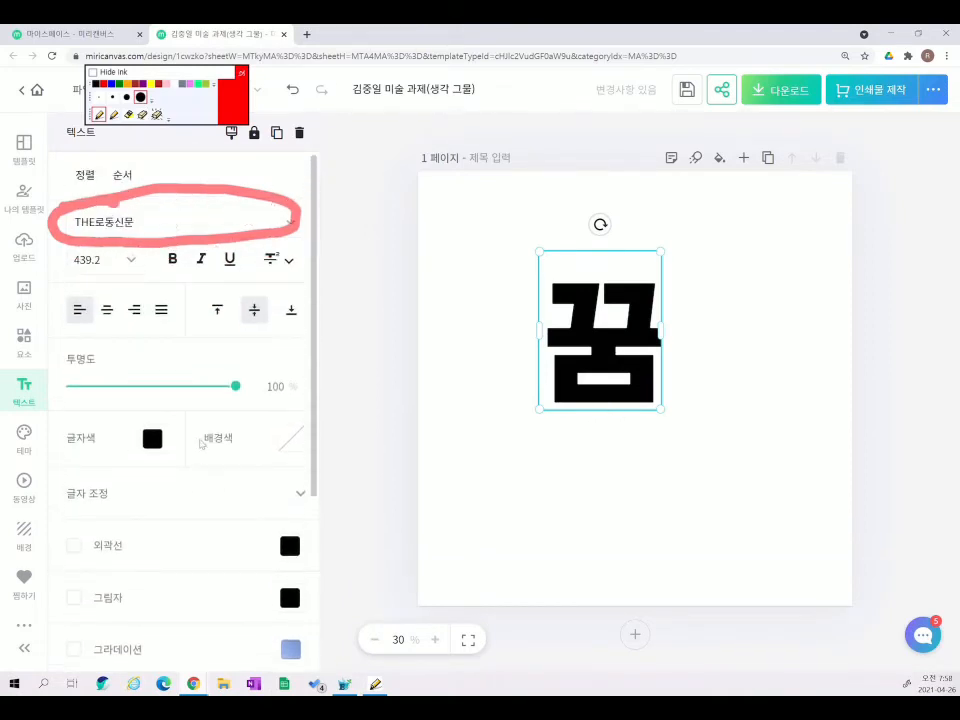
left_click(157, 115)
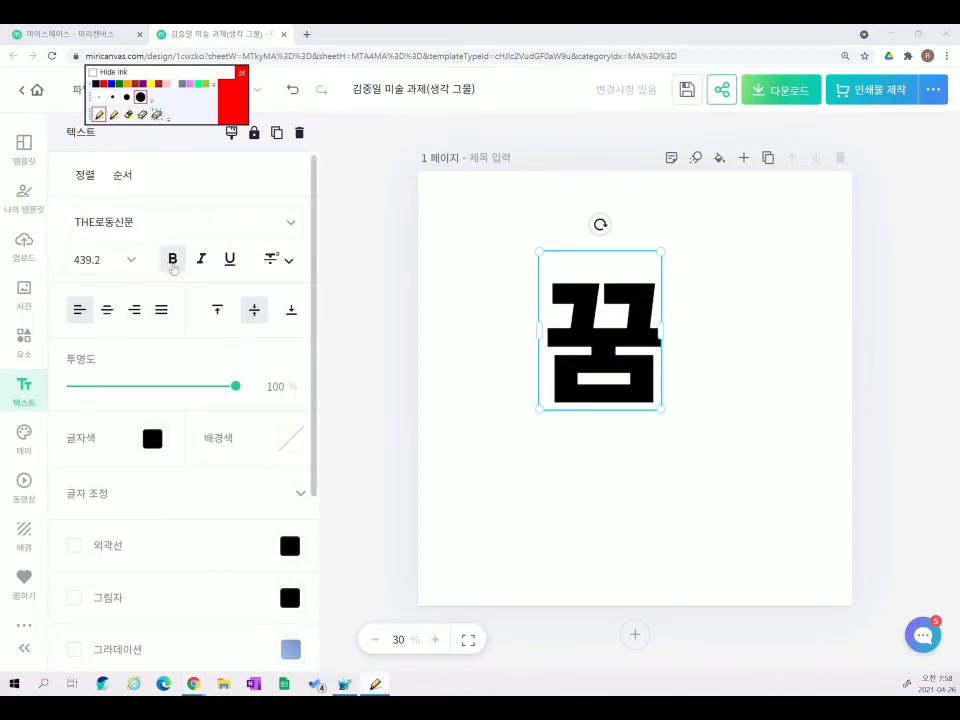
left_click(201, 261)
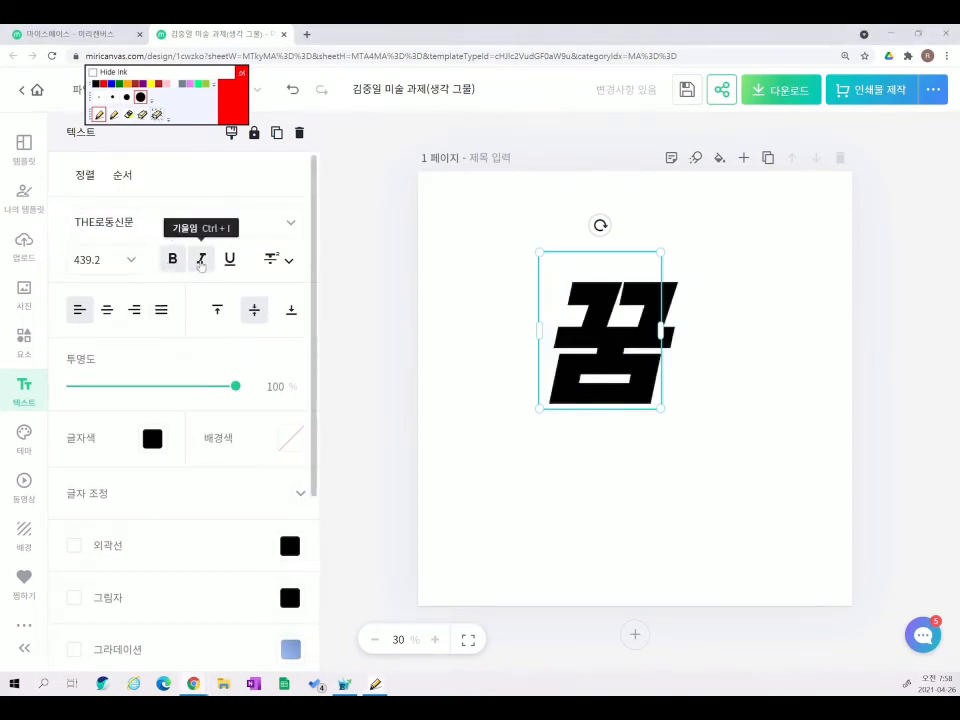
left_click(230, 261)
left_click(230, 261)
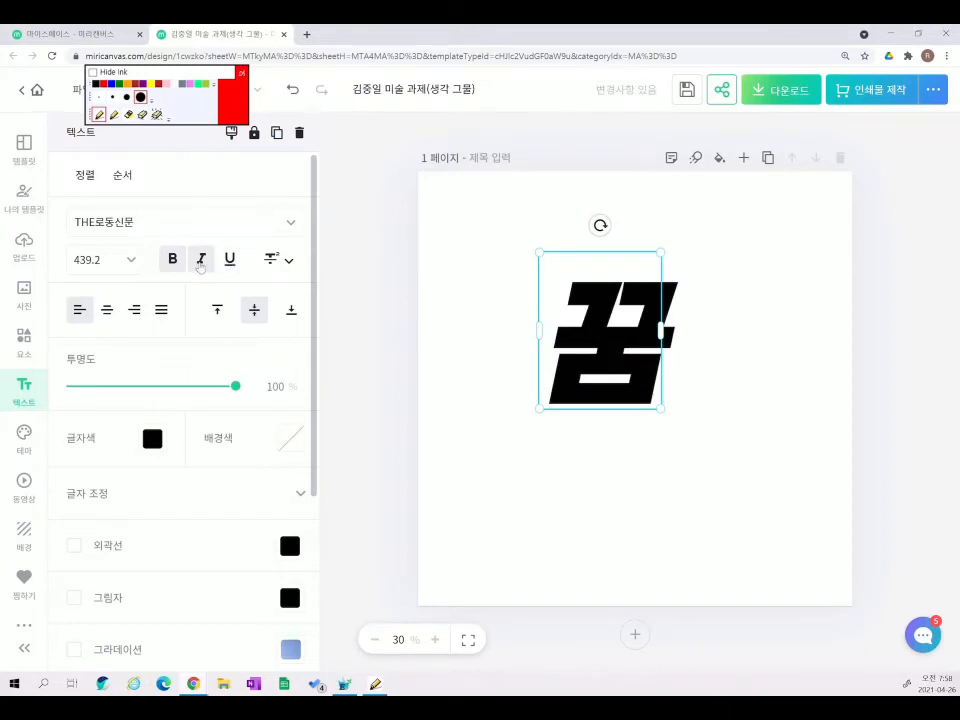
left_click(201, 261)
scroll(170, 355, "down", 1)
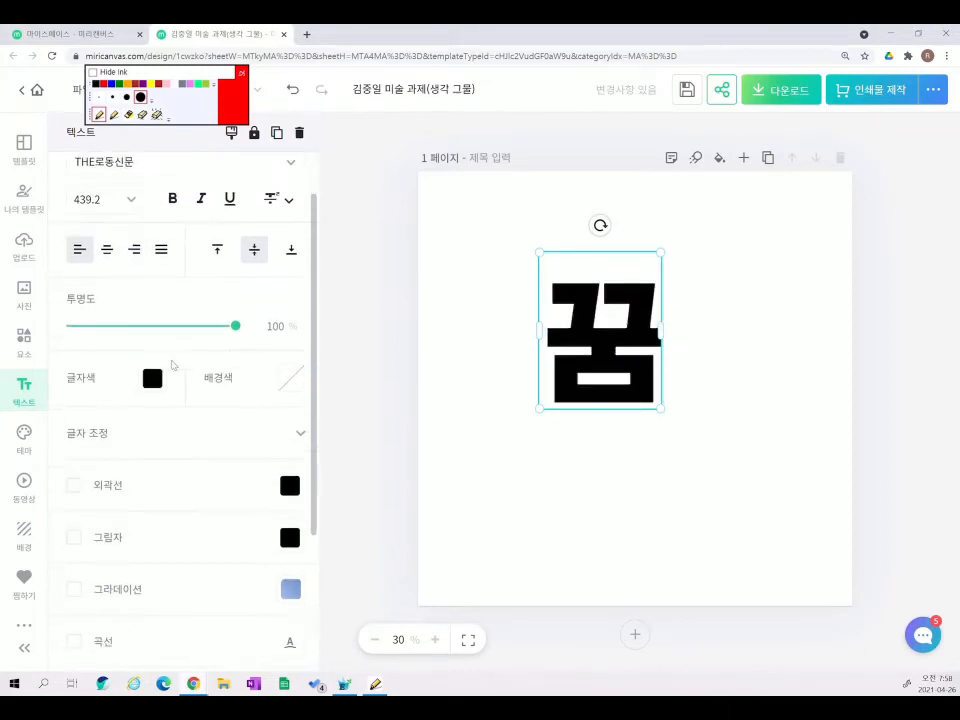
left_click_drag(236, 335, 268, 340)
scroll(200, 320, "down", 3)
- Colour 꿈 purple, try a lavender background, then set the background back to transparent
left_click(150, 198)
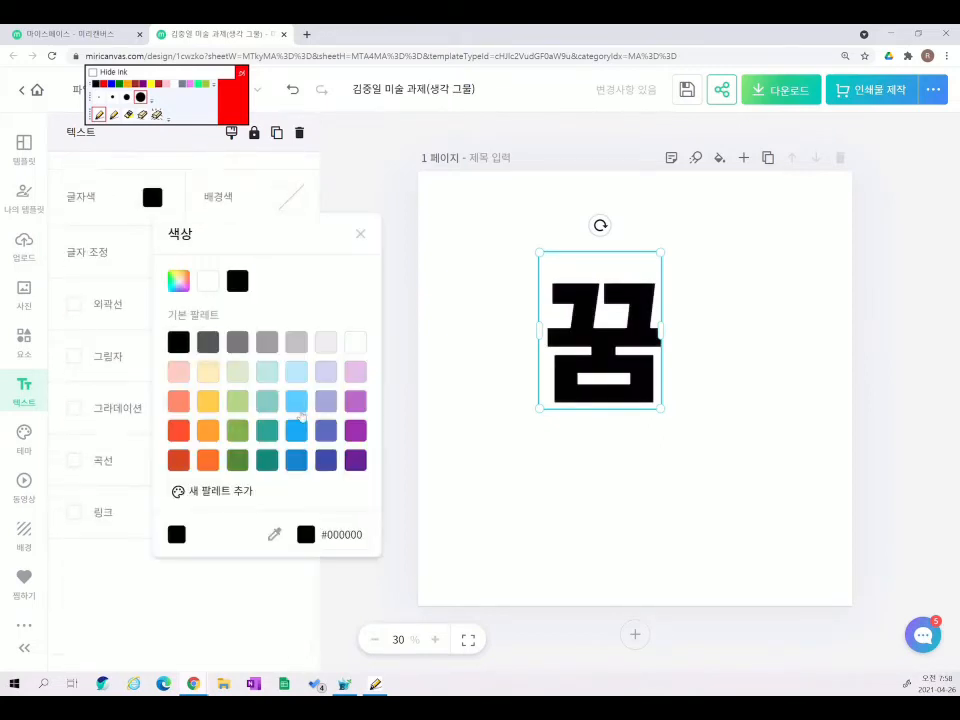
left_click(355, 402)
left_click(357, 237)
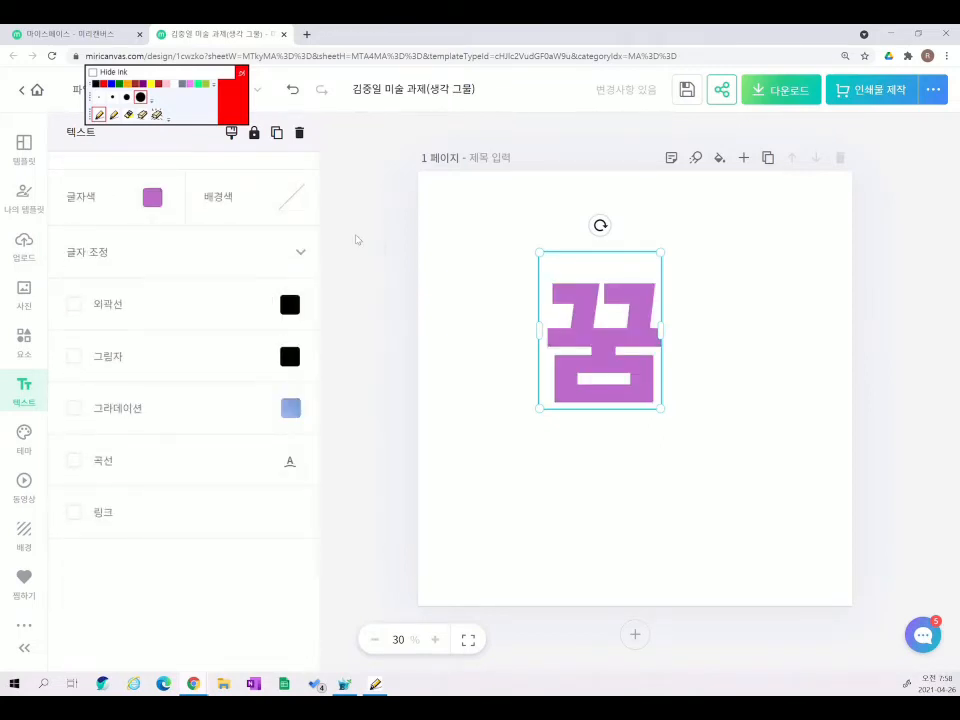
left_click(285, 196)
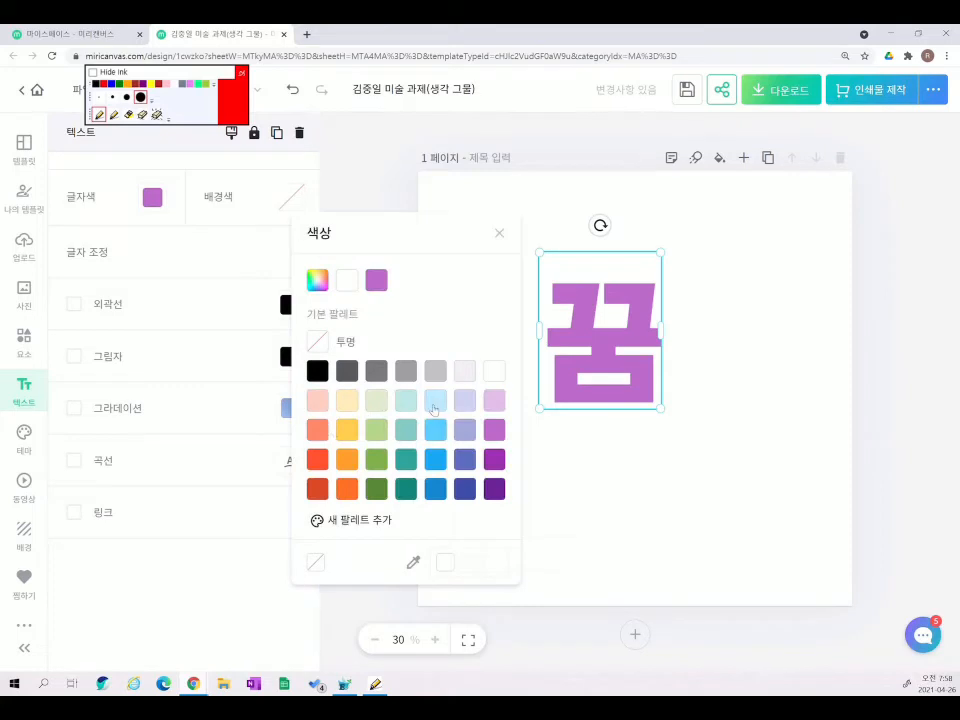
left_click(464, 401)
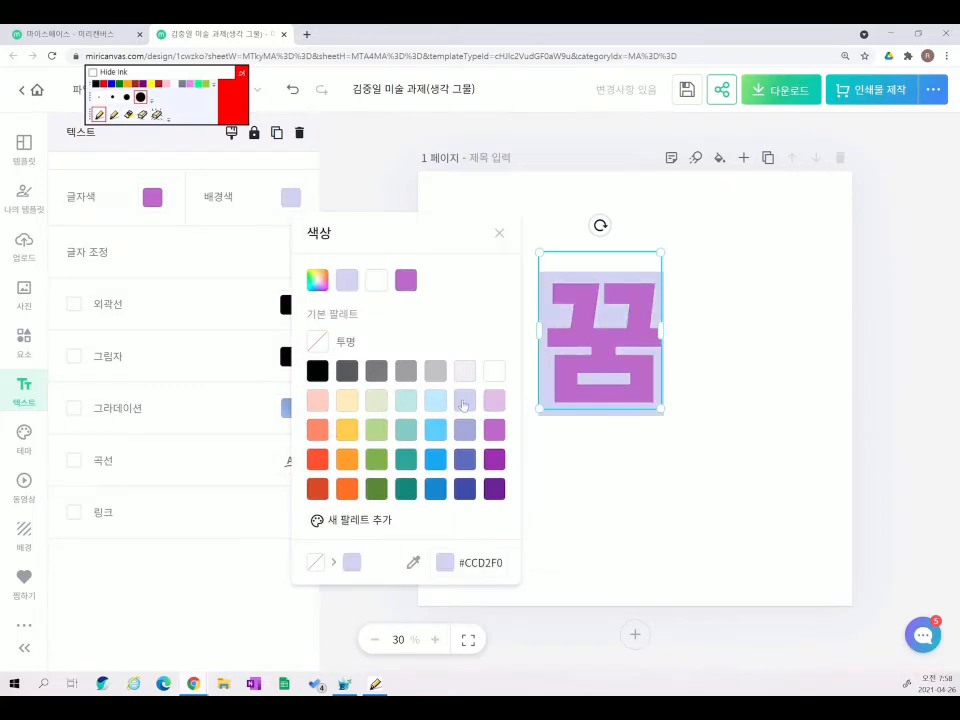
left_click(317, 343)
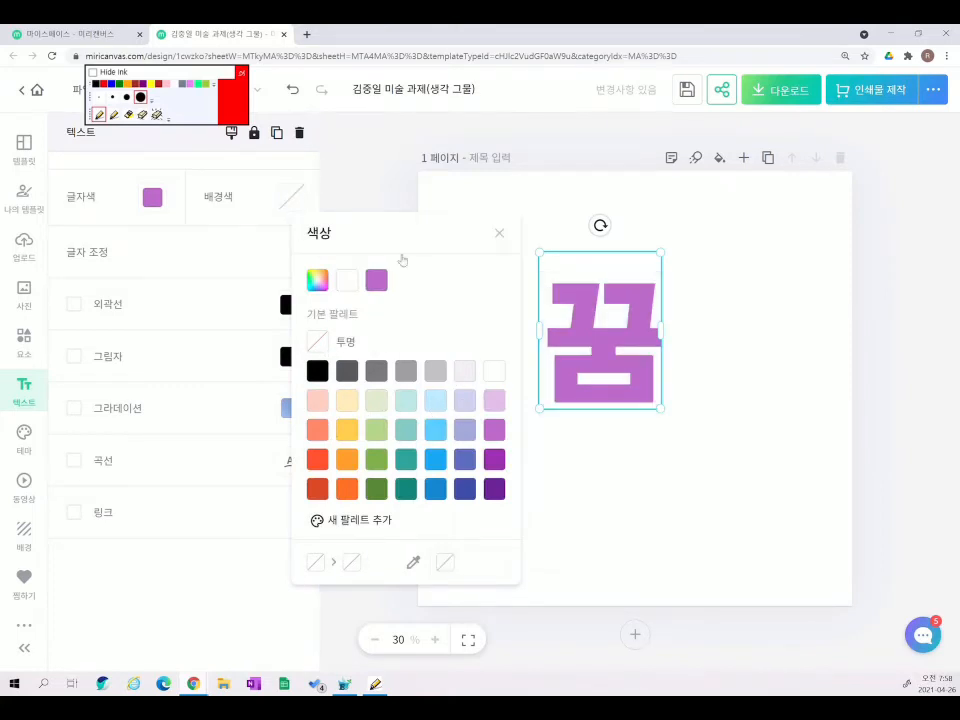
left_click(499, 237)
left_click(300, 252)
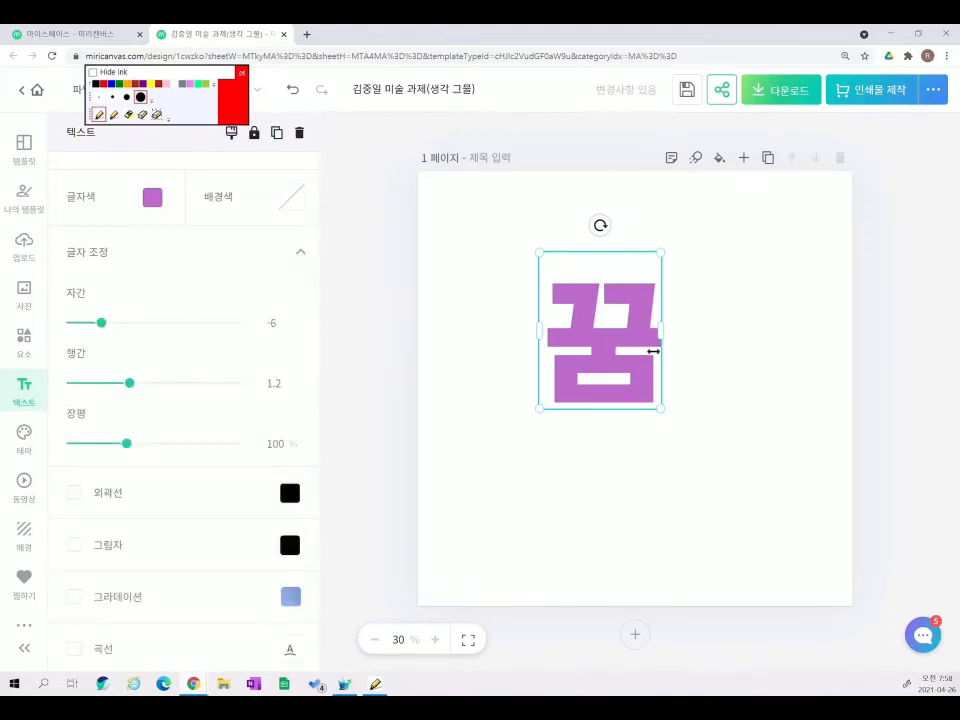
- Extend the text to '꿈을 꾸자' on a single line and set letter spacing to 5
double_click(594, 321)
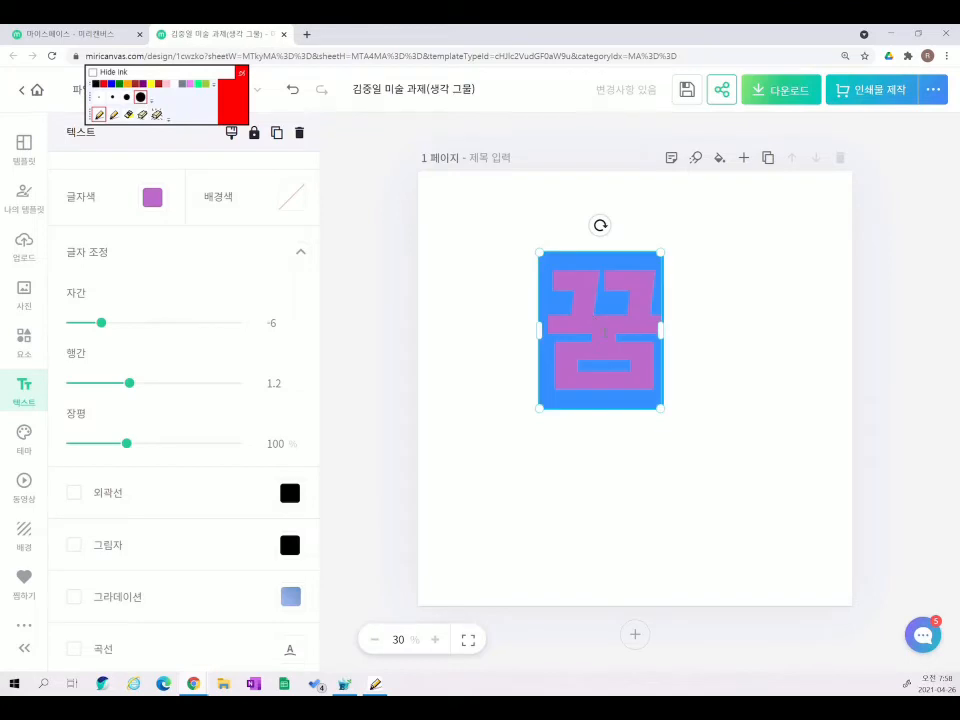
left_click(626, 341)
type("을 꾸자")
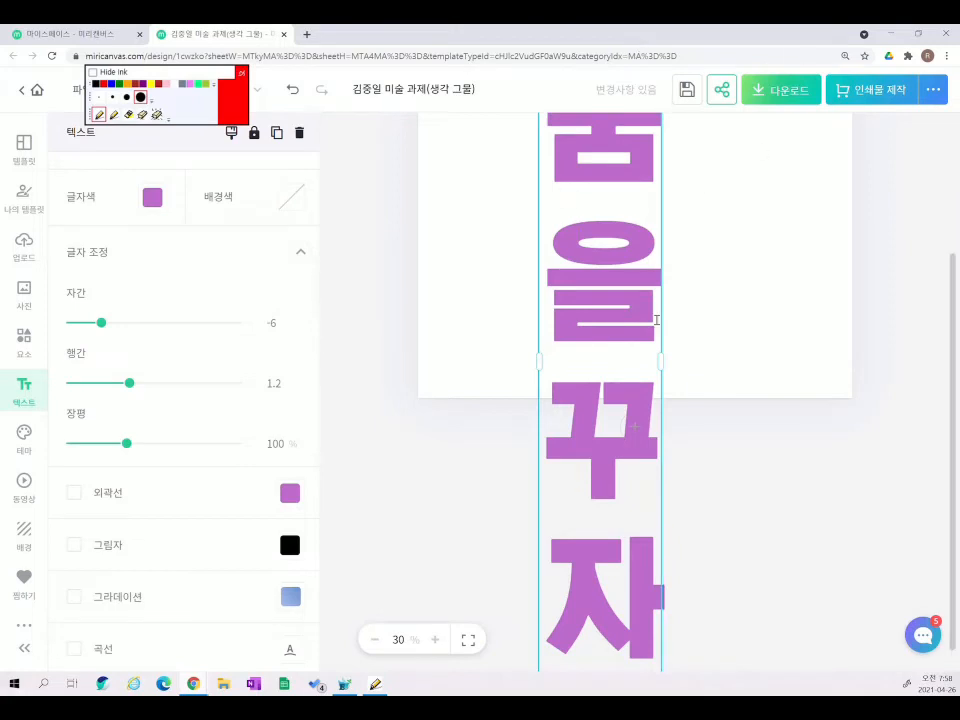
left_click(761, 345)
left_click(629, 373)
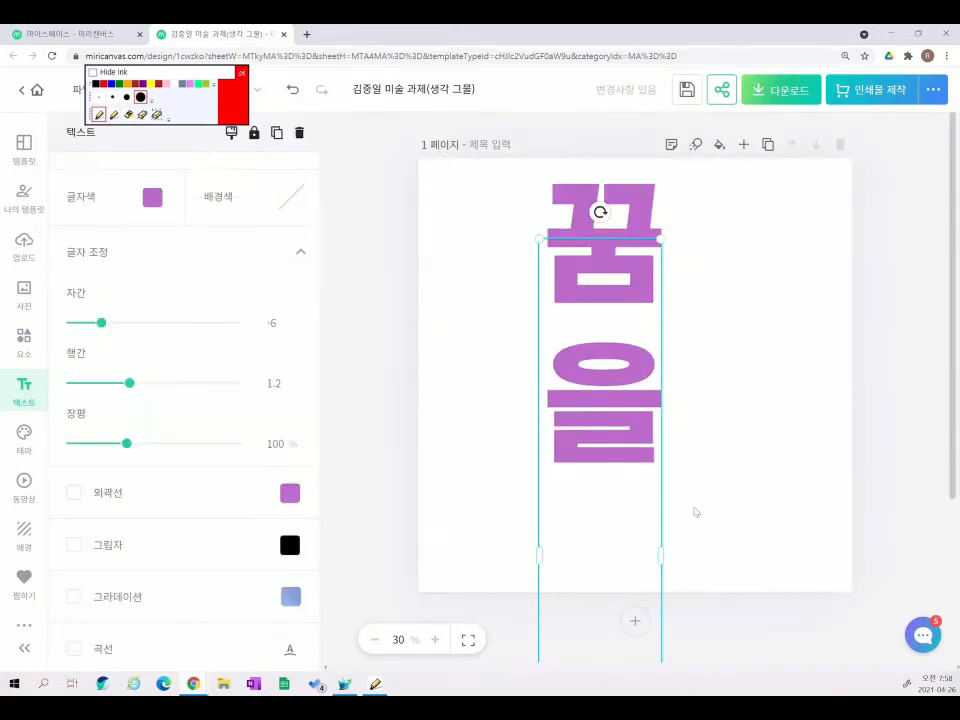
left_click_drag(664, 555, 886, 545)
left_click_drag(731, 472, 599, 244)
left_click_drag(749, 326, 829, 328)
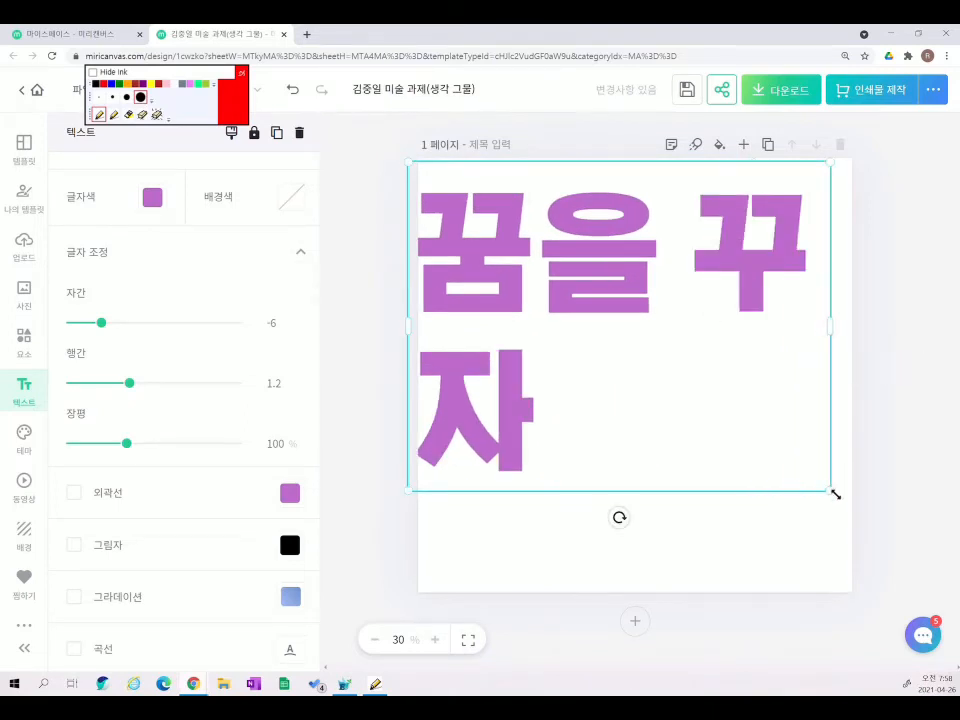
left_click_drag(836, 491, 660, 356)
left_click_drag(660, 231, 763, 251)
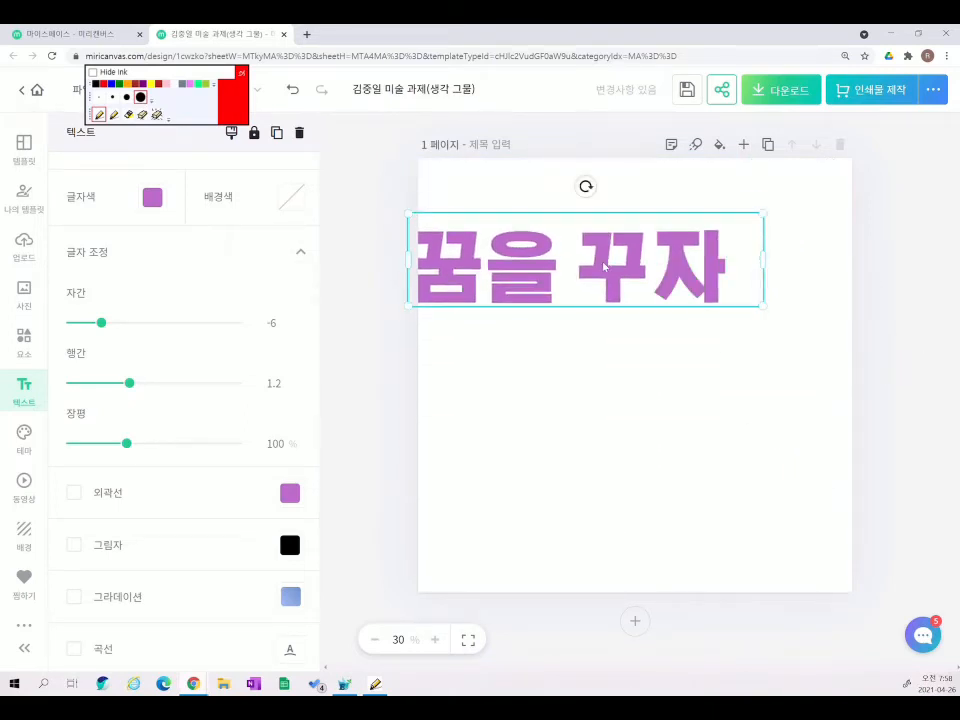
left_click_drag(590, 258, 651, 360)
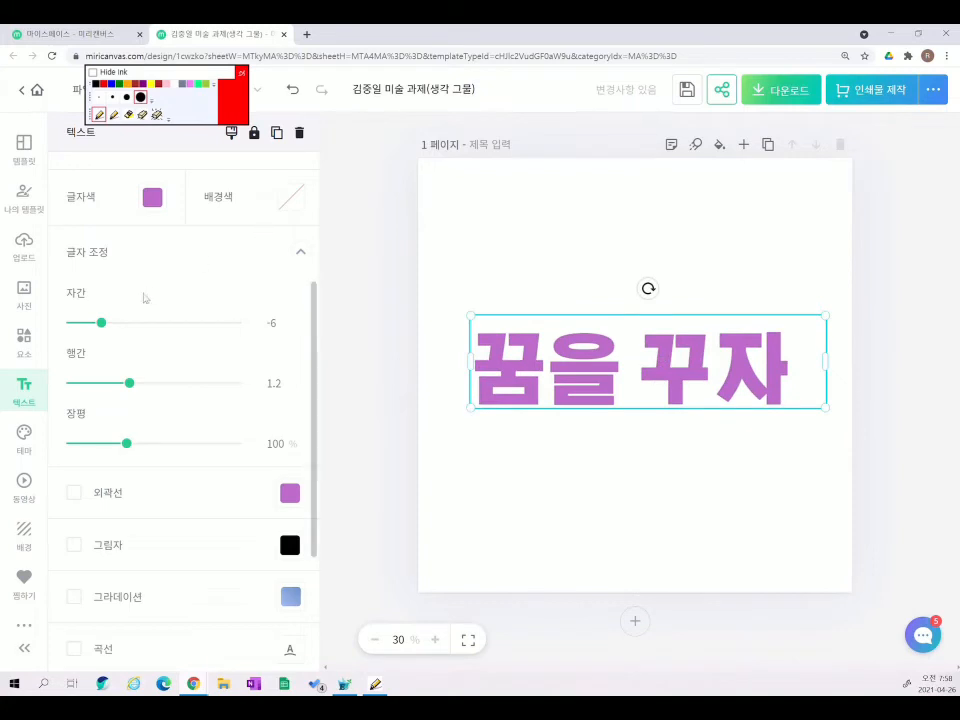
mouse_move(103, 325)
left_mouse_down()
mouse_move(210, 323)
mouse_move(71, 323)
mouse_move(129, 323)
mouse_move(108, 322)
left_mouse_up()
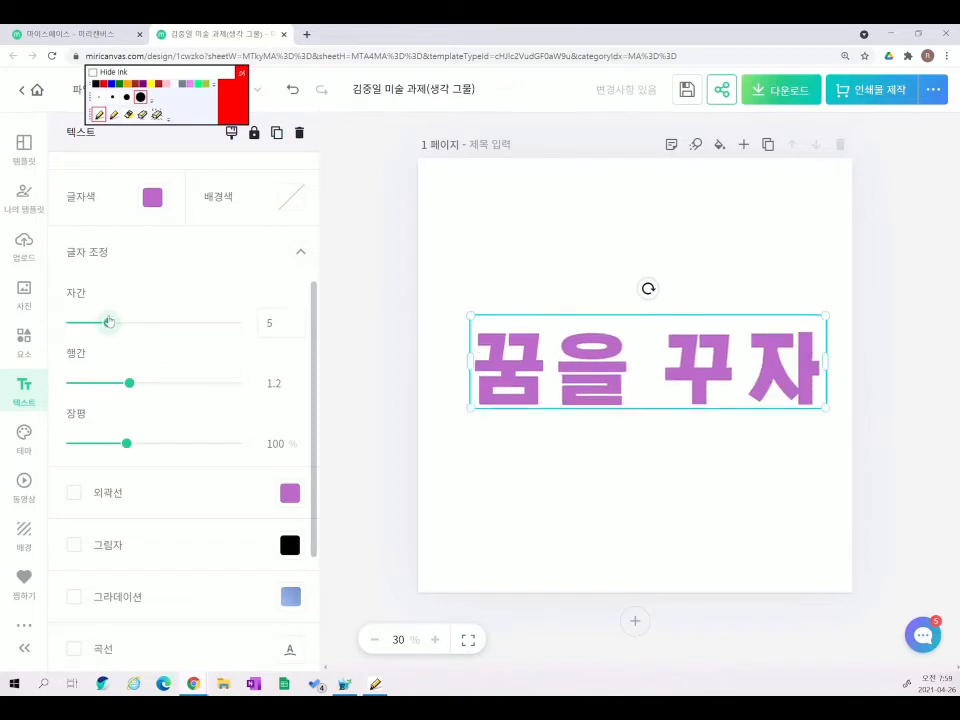
- Add '중일초' as a second line, with line spacing 1.04 and character width 98
double_click(720, 381)
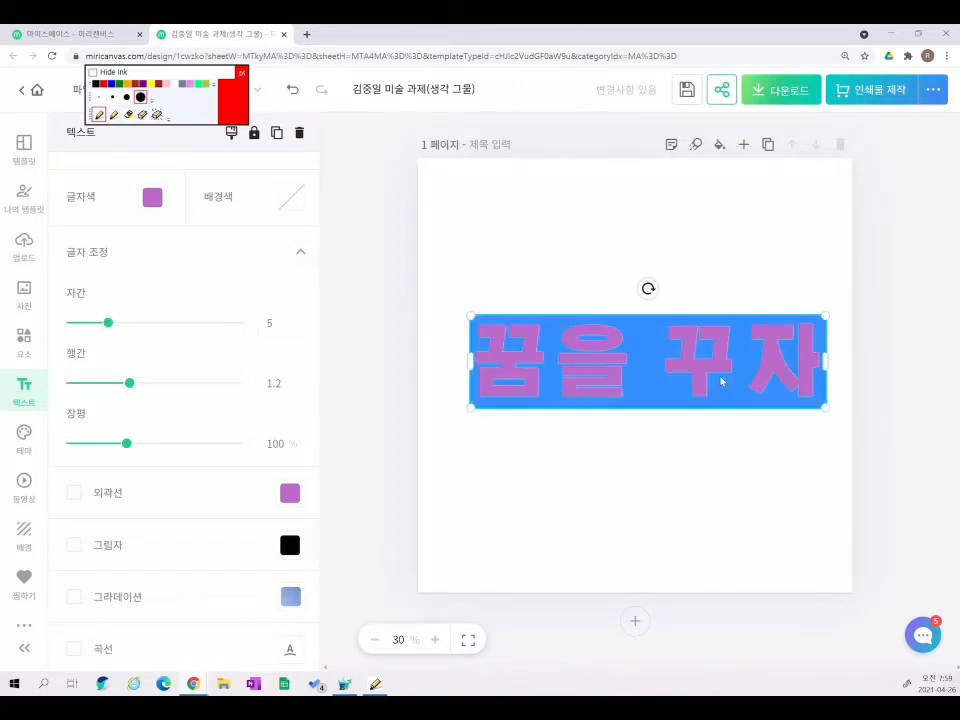
left_click(743, 375)
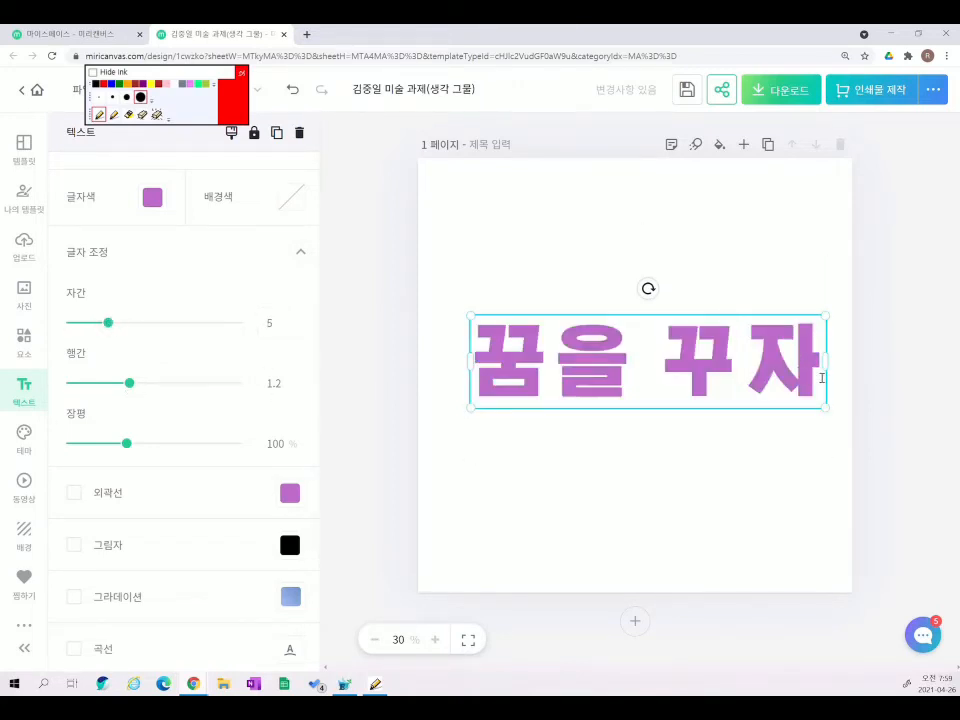
type("\\")
key("BackSpace")
type("ㅈ중일초")
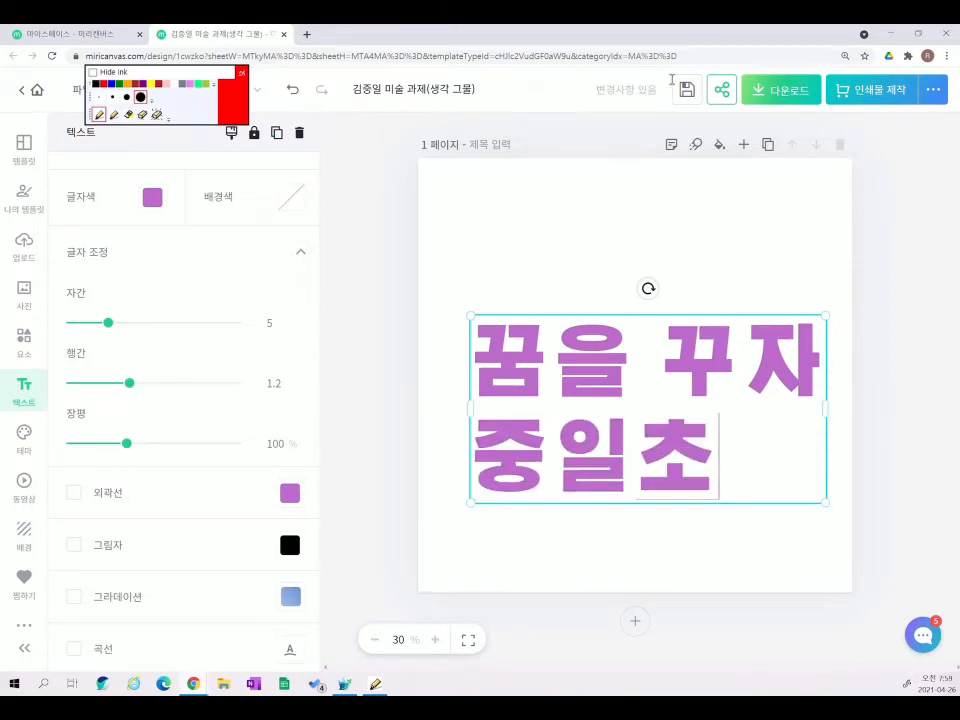
mouse_move(131, 384)
left_mouse_down()
mouse_move(208, 390)
mouse_move(117, 389)
left_mouse_up()
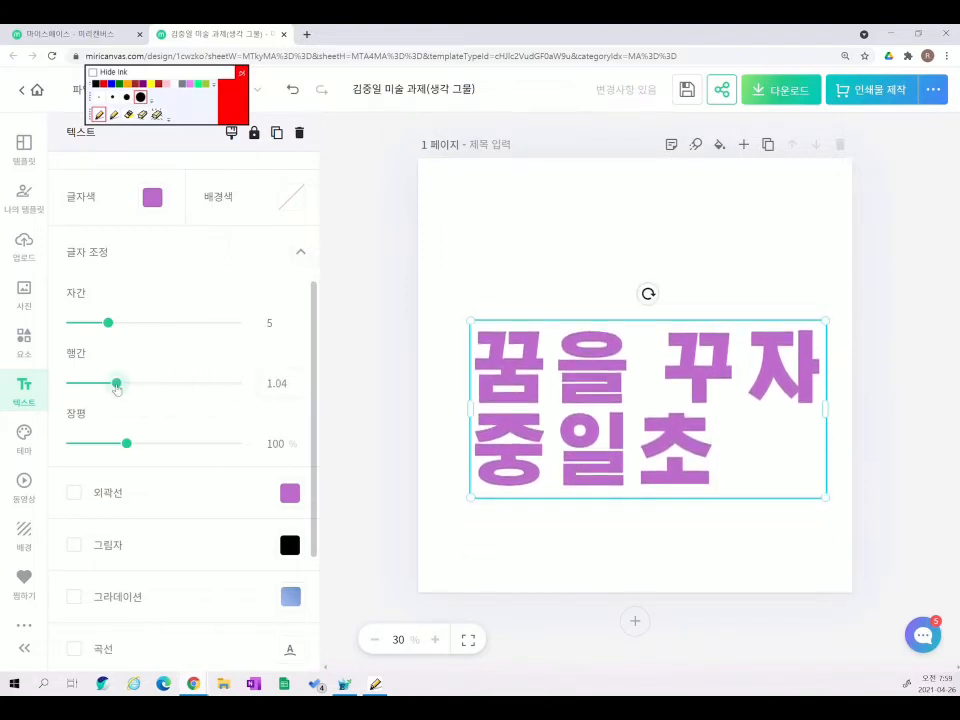
mouse_move(115, 453)
left_mouse_down()
mouse_move(169, 446)
mouse_move(118, 446)
mouse_move(125, 455)
left_mouse_up()
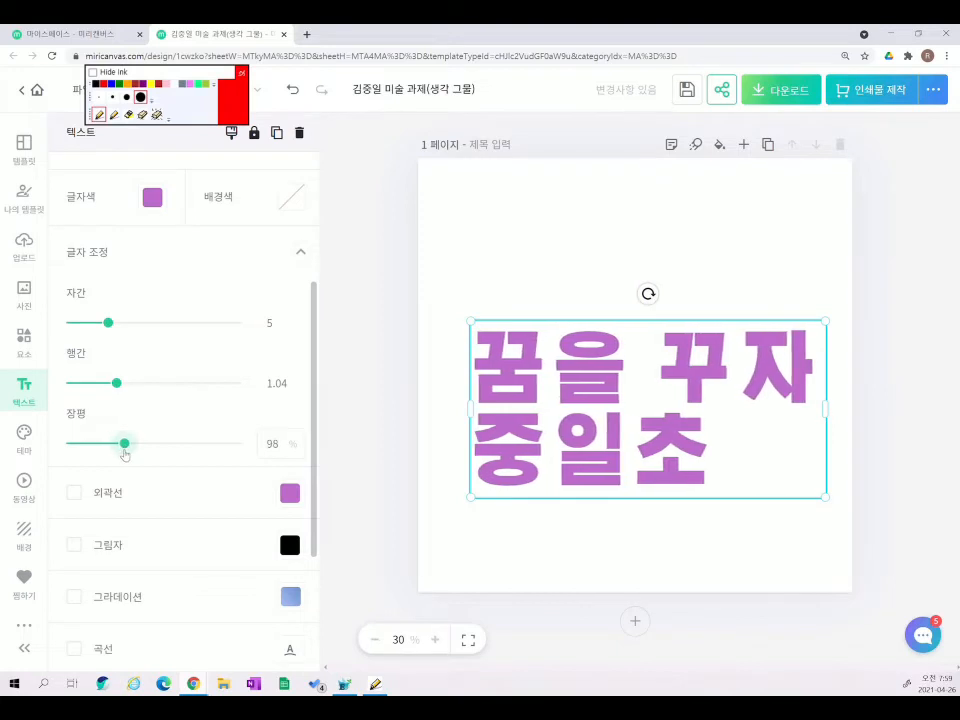
- Give the text a black outline of thickness 5 and a drop shadow (180°, 50%, distance 12)
scroll(125, 455, "down", 3)
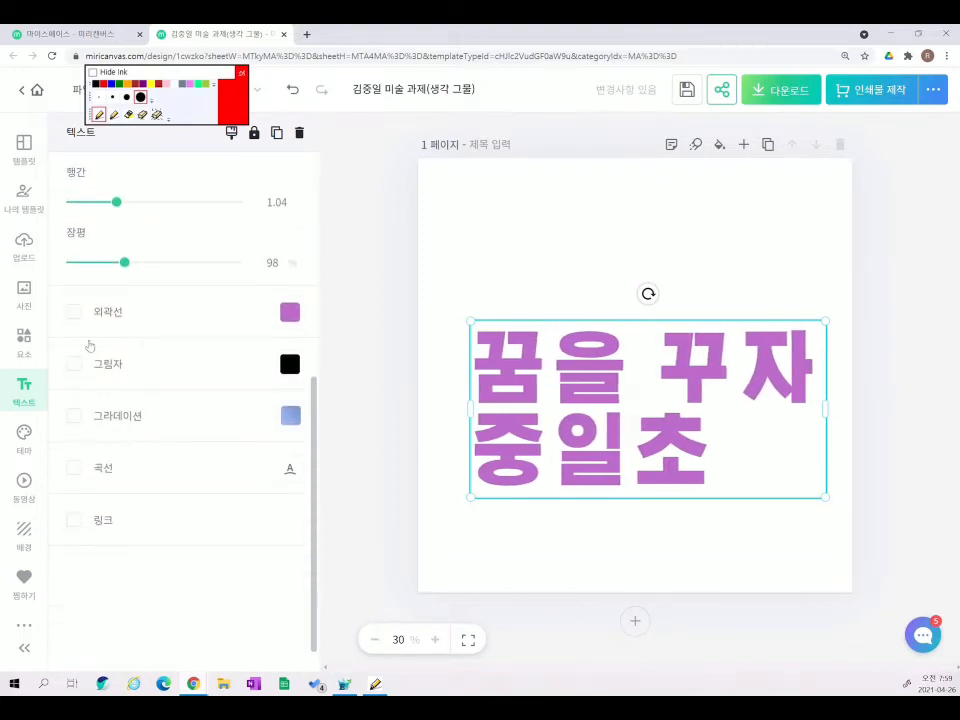
left_click(74, 312)
left_click(288, 314)
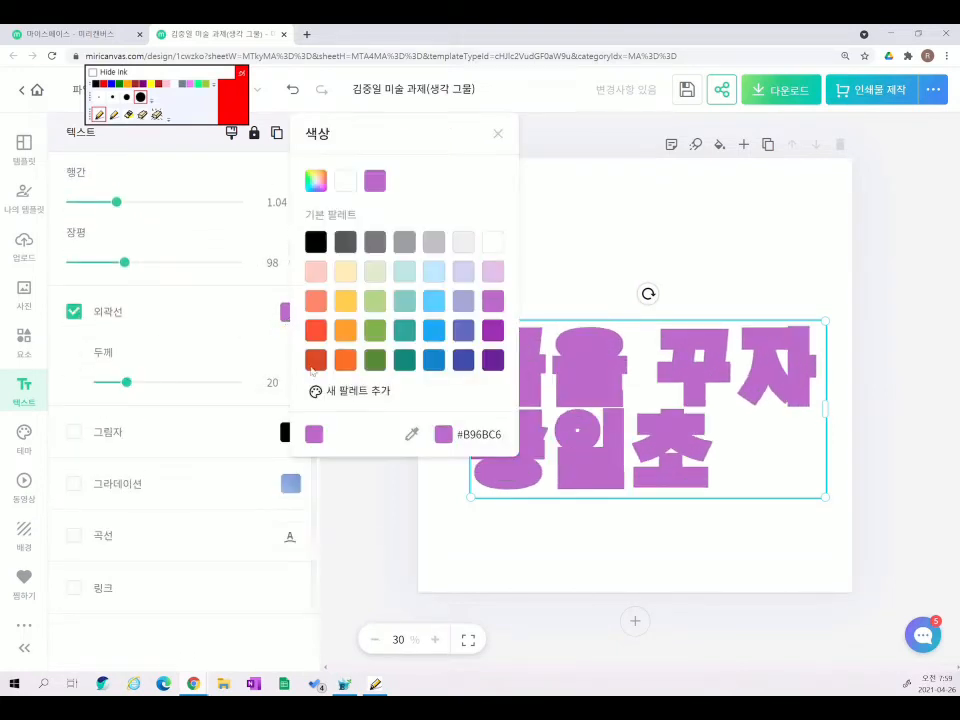
left_click(317, 241)
left_click(171, 393)
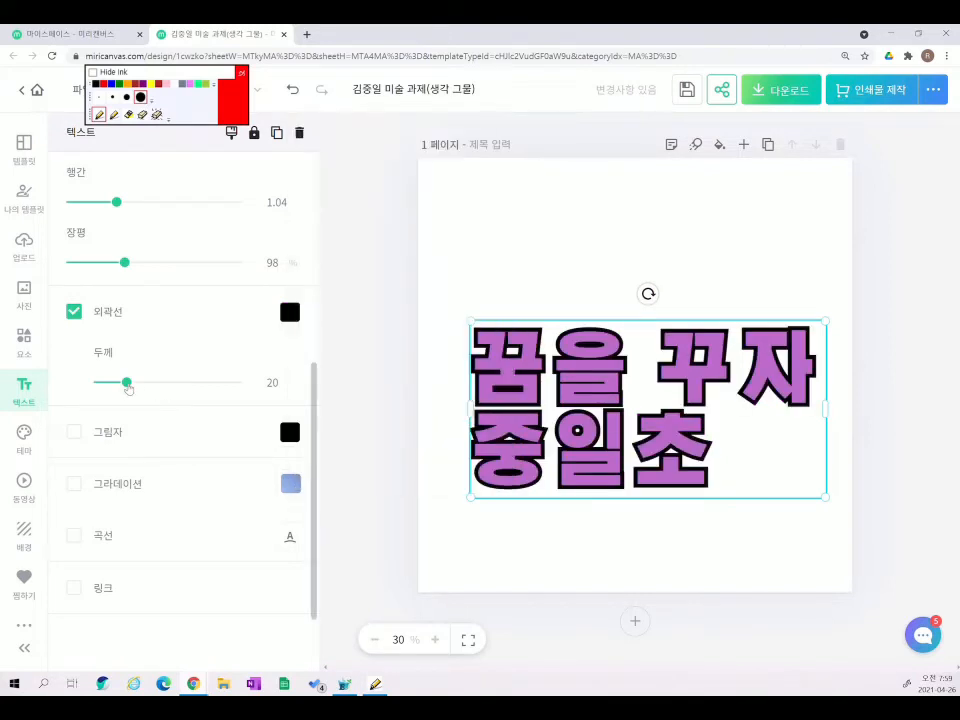
left_click_drag(126, 382, 107, 396)
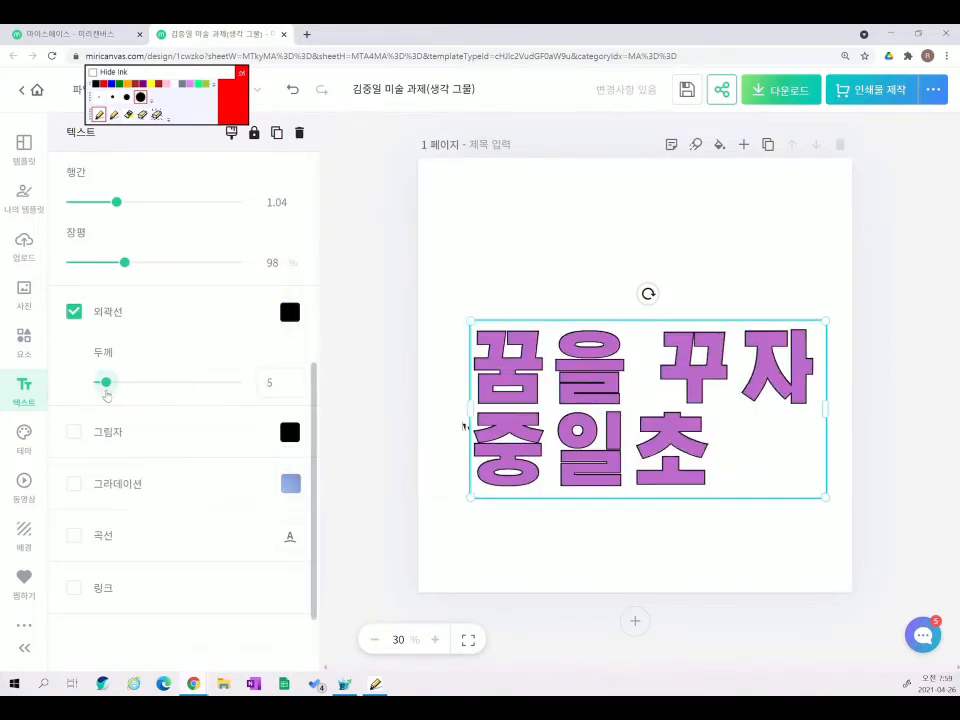
left_click(85, 432)
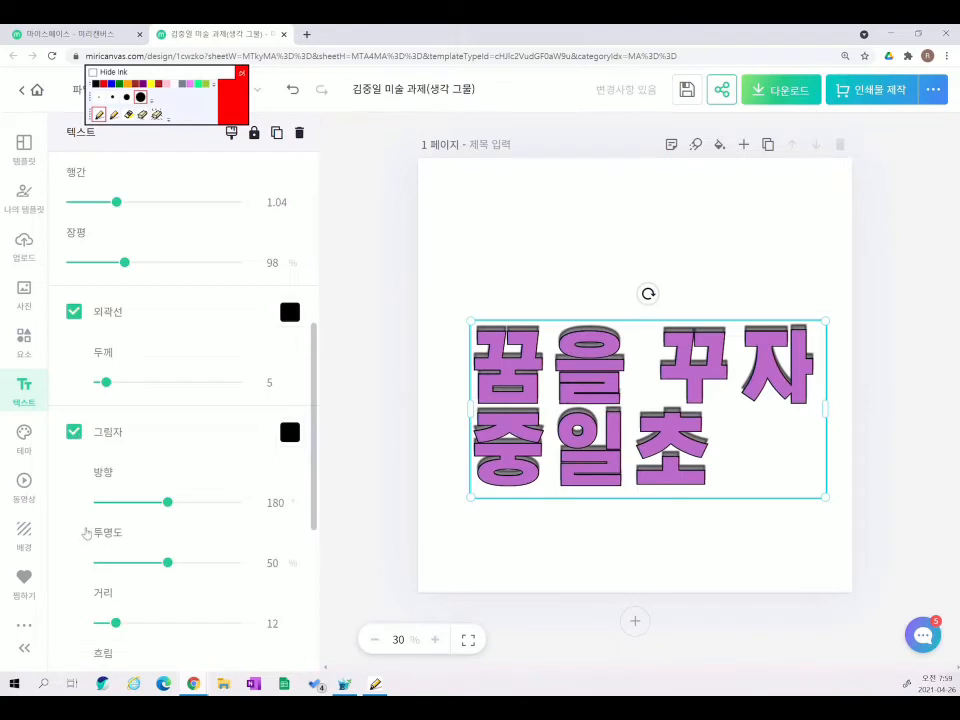
scroll(105, 500, "down", 3)
- Try a dark-red gradient at direction 167 and a circular curve, then delete the text
left_click(74, 389)
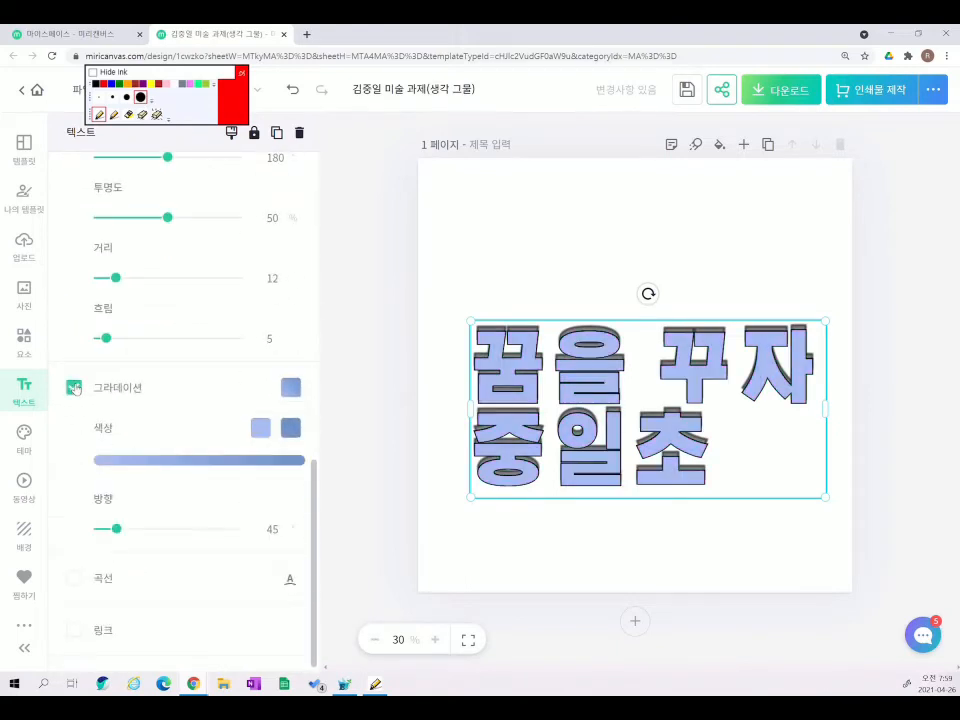
left_click(289, 428)
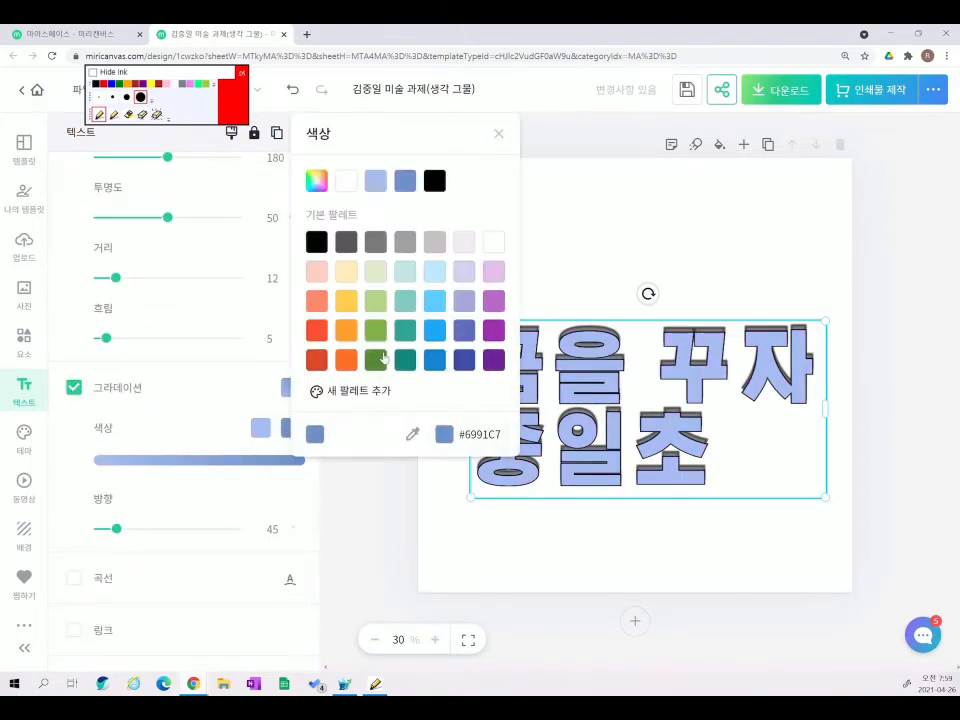
left_click(316, 359)
left_click(366, 487)
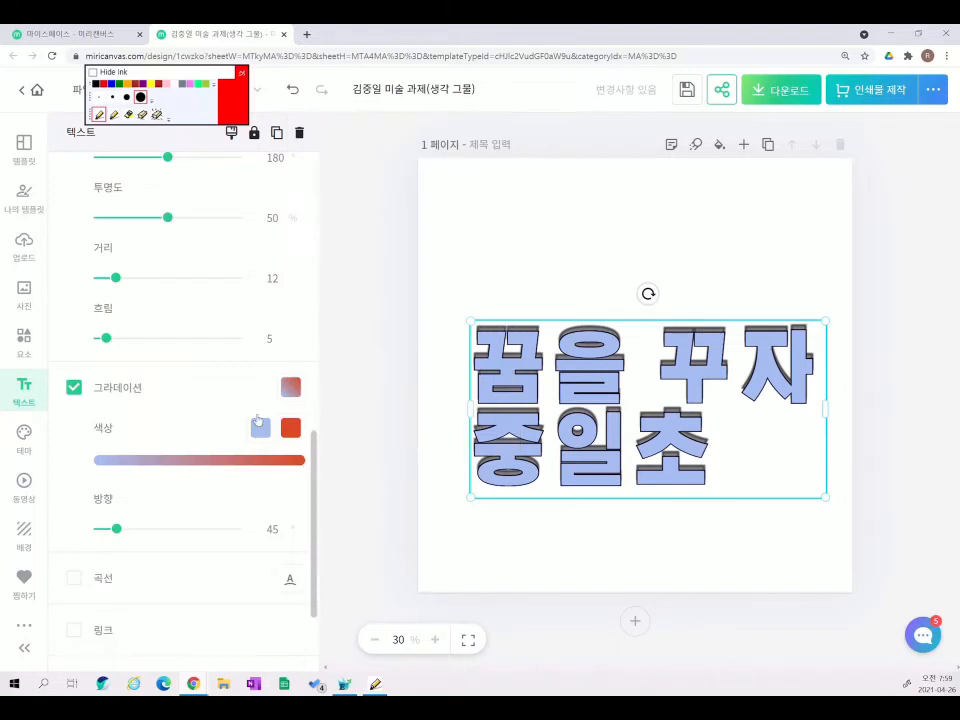
left_click_drag(116, 530, 162, 529)
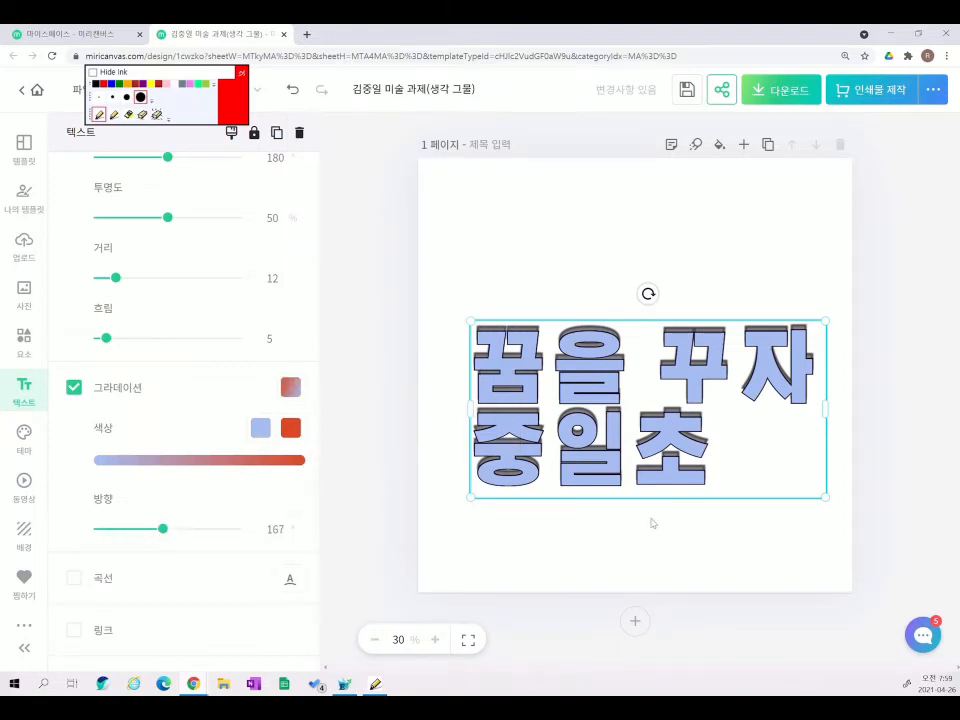
left_click(74, 579)
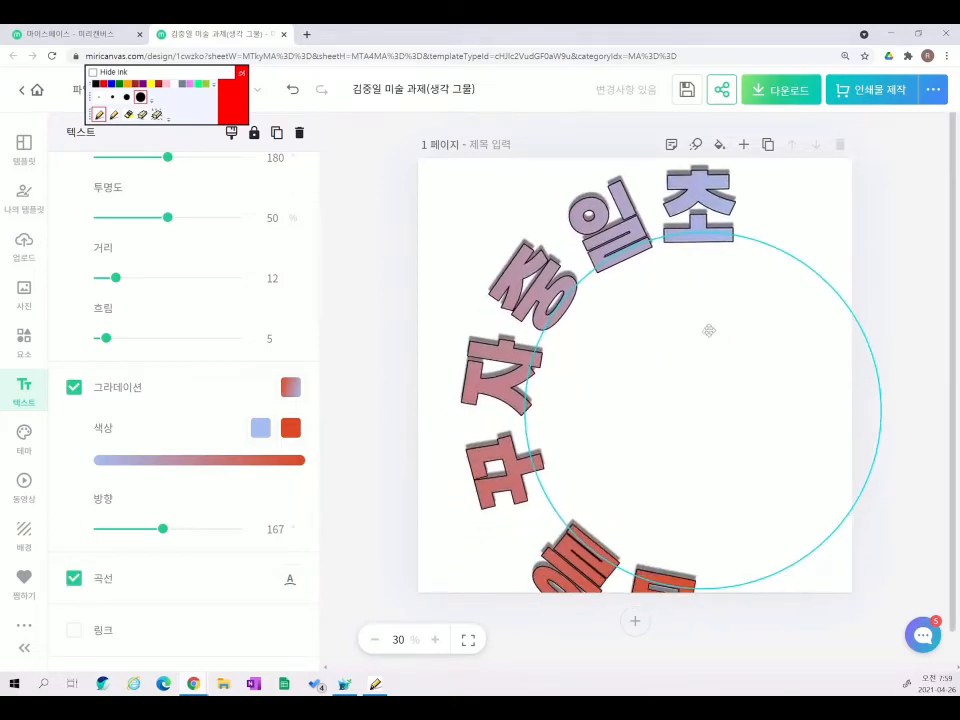
scroll(180, 600, "down", 1)
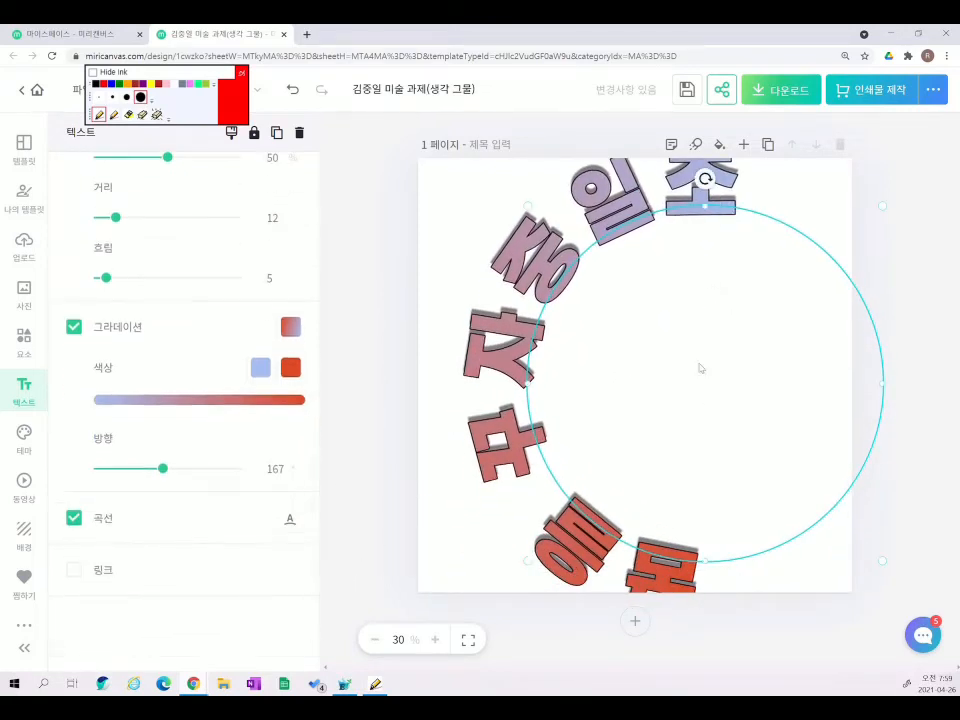
left_click(299, 133)
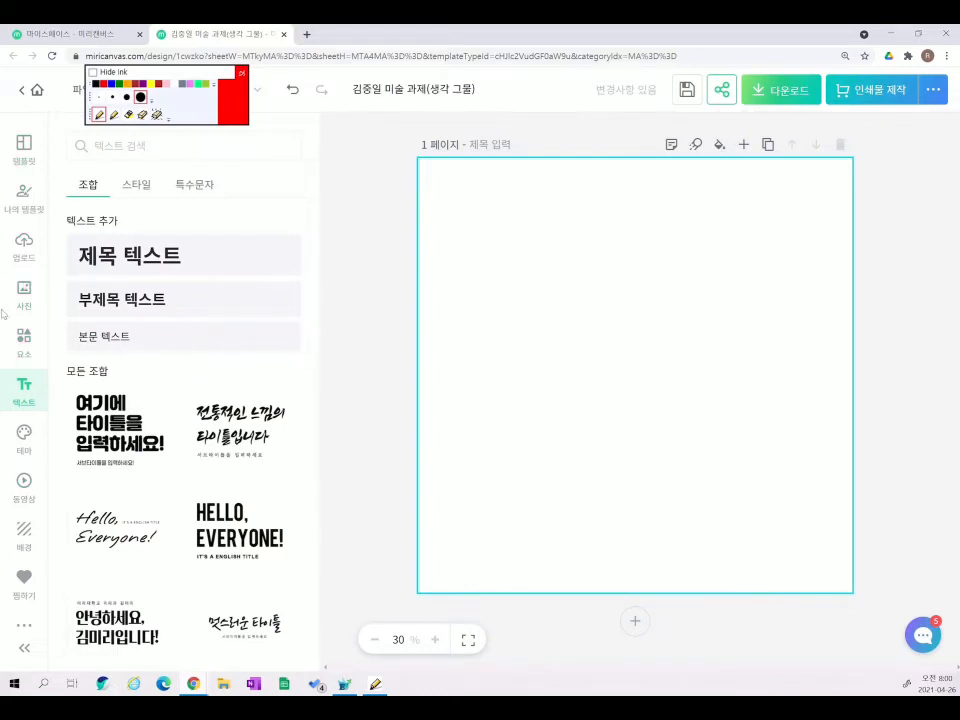
- Add a title text reading 친구, enlarge it and centre it on the page
left_click(165, 262)
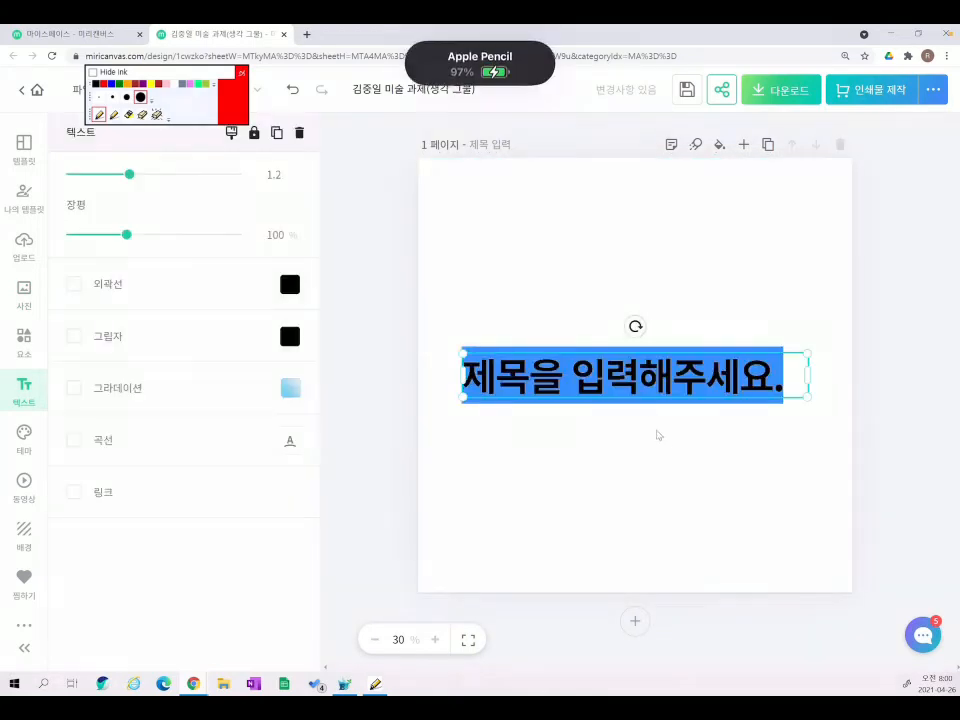
left_click(638, 378)
left_click_drag(463, 378, 786, 381)
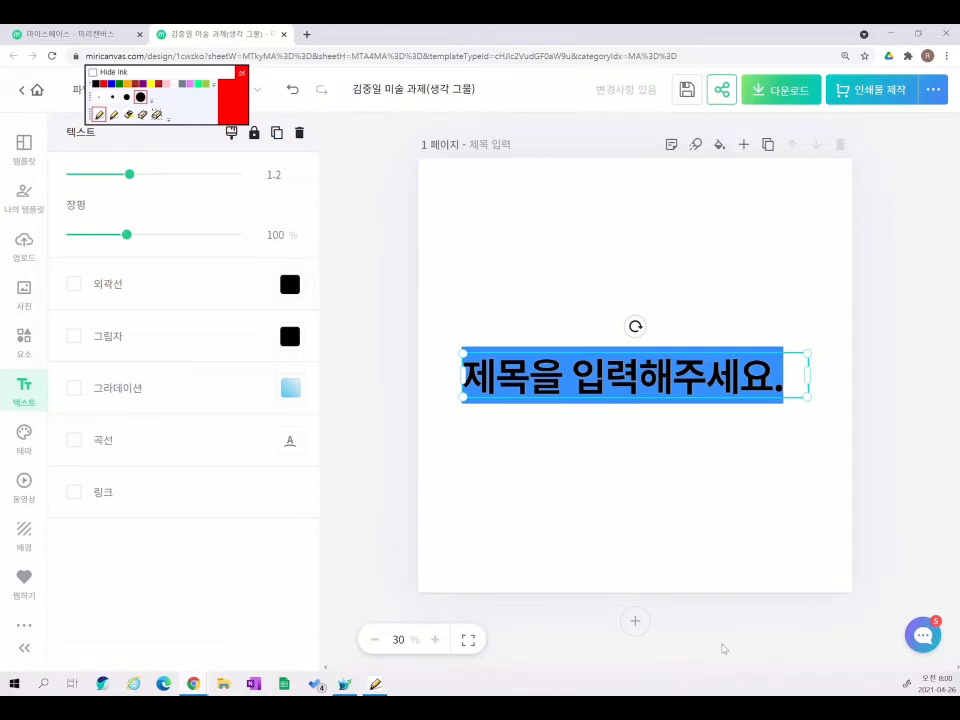
type("친구")
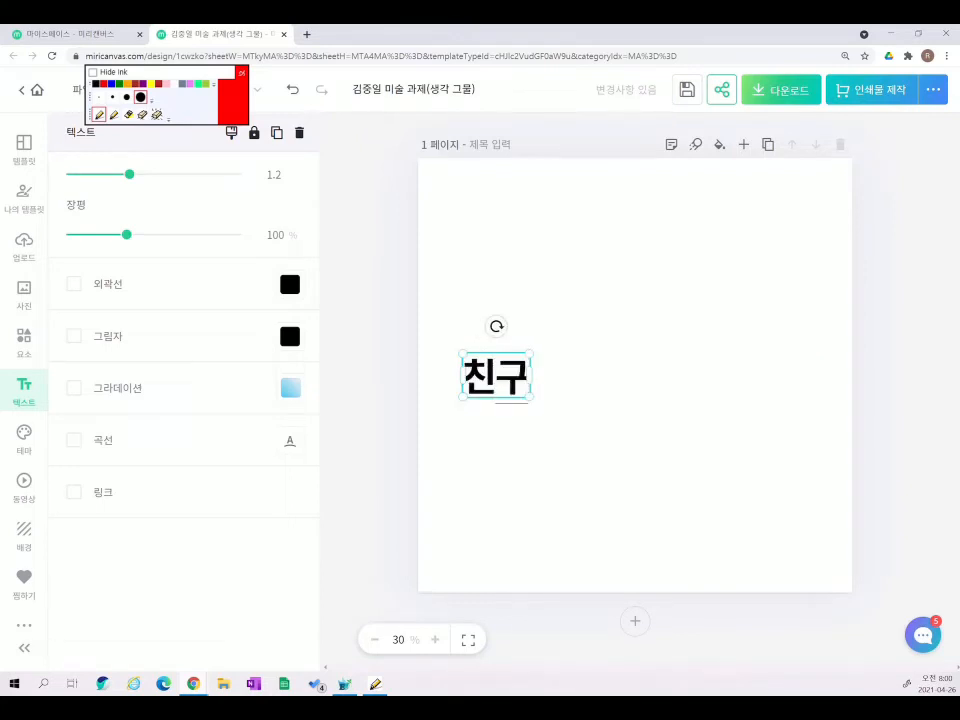
left_click(503, 188)
left_click_drag(515, 411, 654, 405)
left_click_drag(668, 391, 688, 417)
left_click_drag(639, 392, 635, 388)
left_click(474, 294)
- Set the 친구 text's font to THE기다림EB
left_click(642, 378)
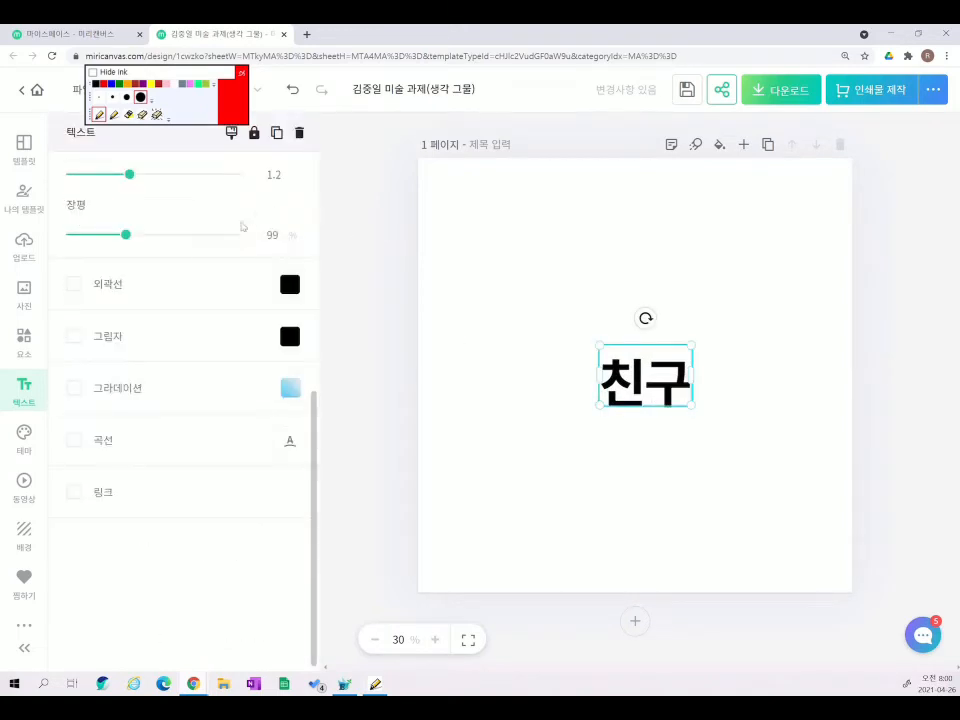
scroll(215, 245, "up", 3)
scroll(204, 251, "up", 3)
left_click(298, 230)
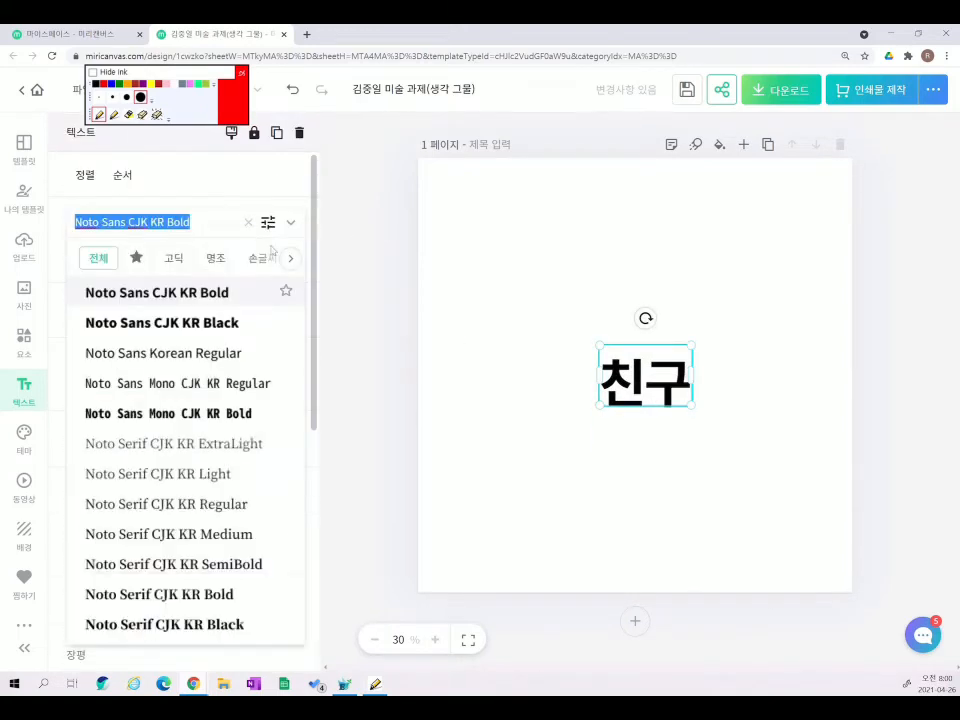
scroll(140, 450, "down", 10)
left_click(152, 384)
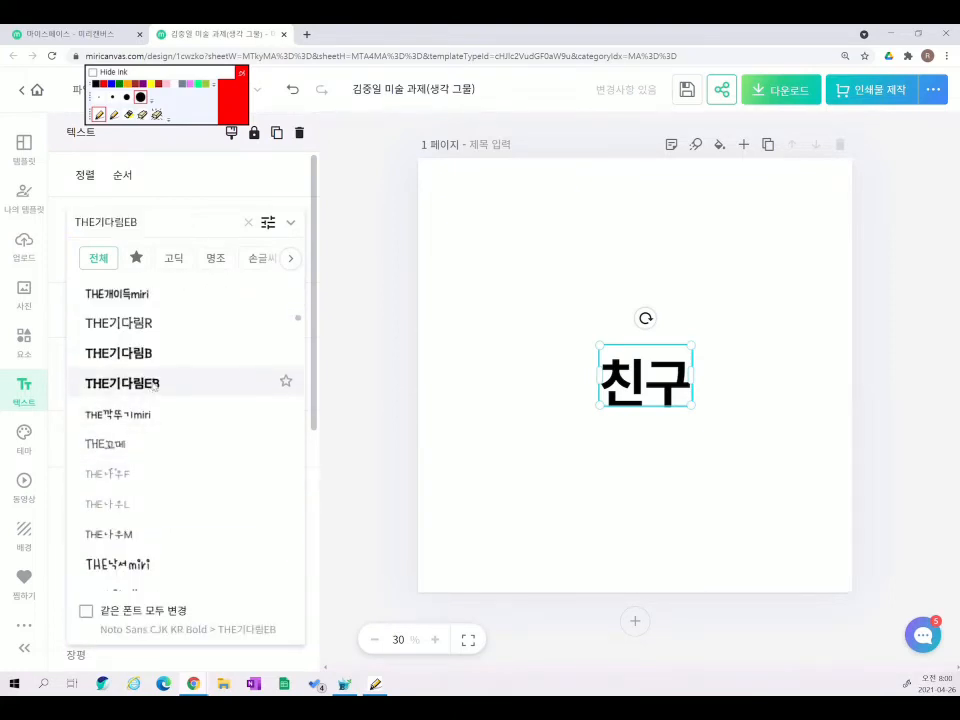
left_click(401, 351)
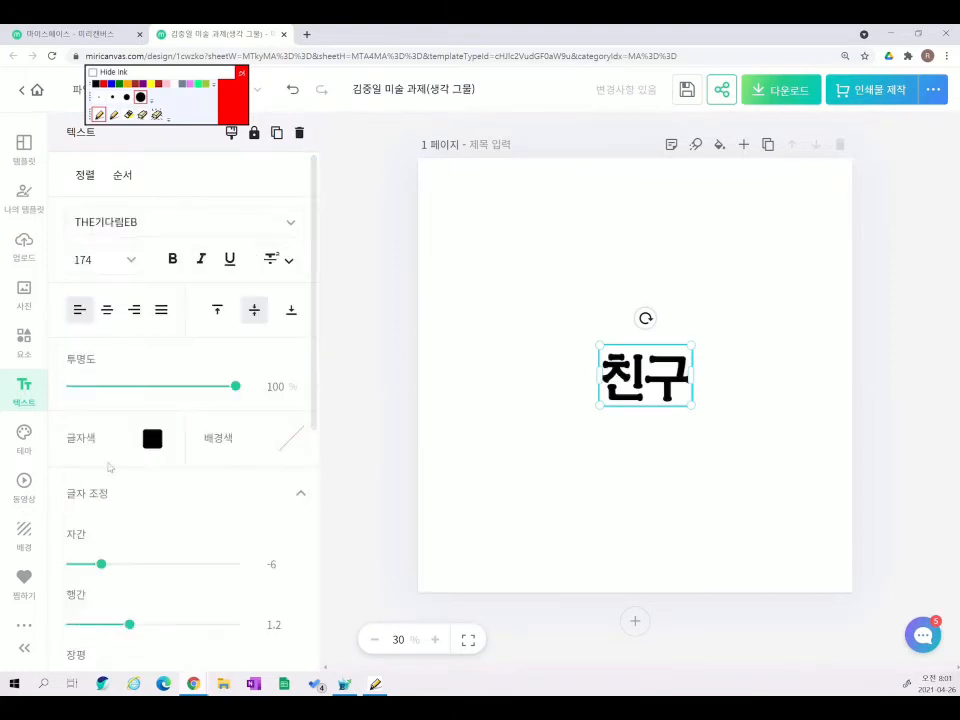
- Colour 친구 orange (#FD6F22) and give it a black outline
left_click(152, 439)
left_click(208, 360)
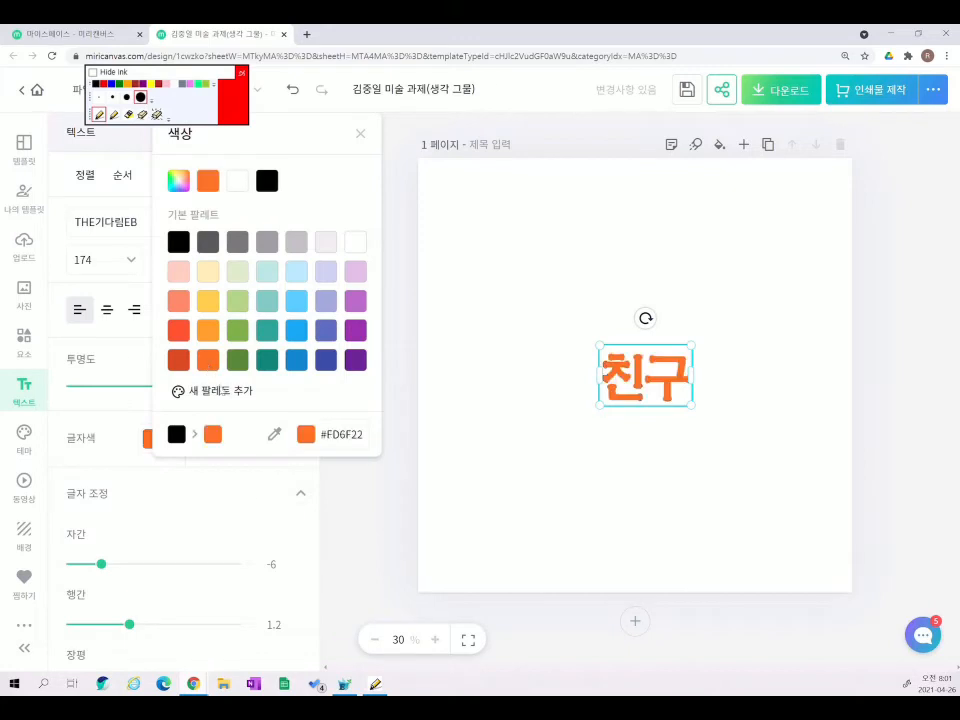
left_click(155, 546)
scroll(176, 542, "down", 3)
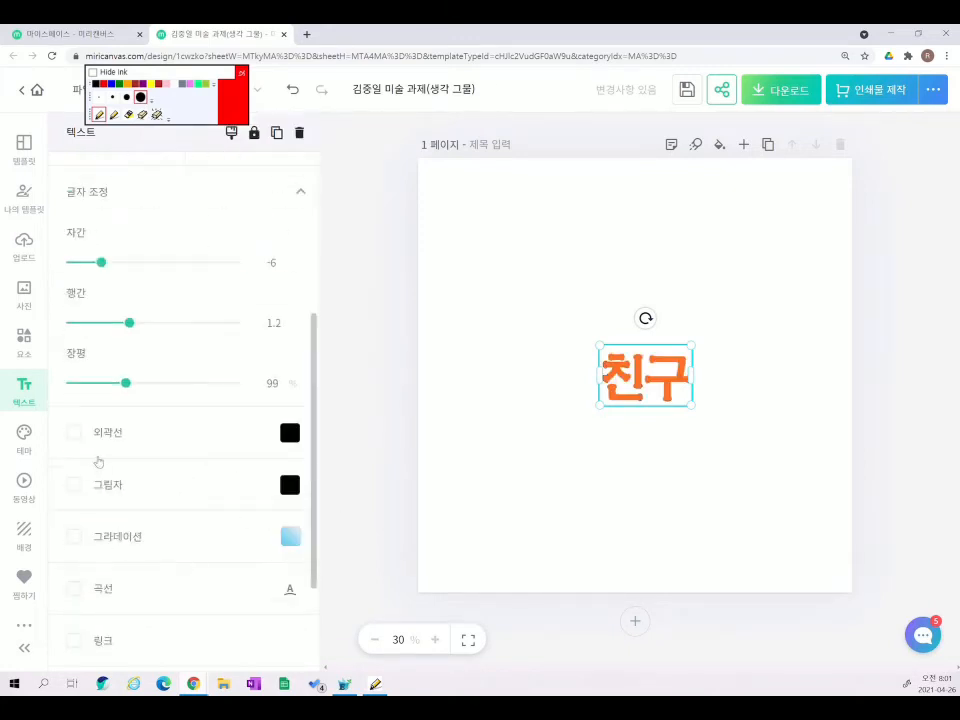
left_click(73, 432)
left_click(594, 441)
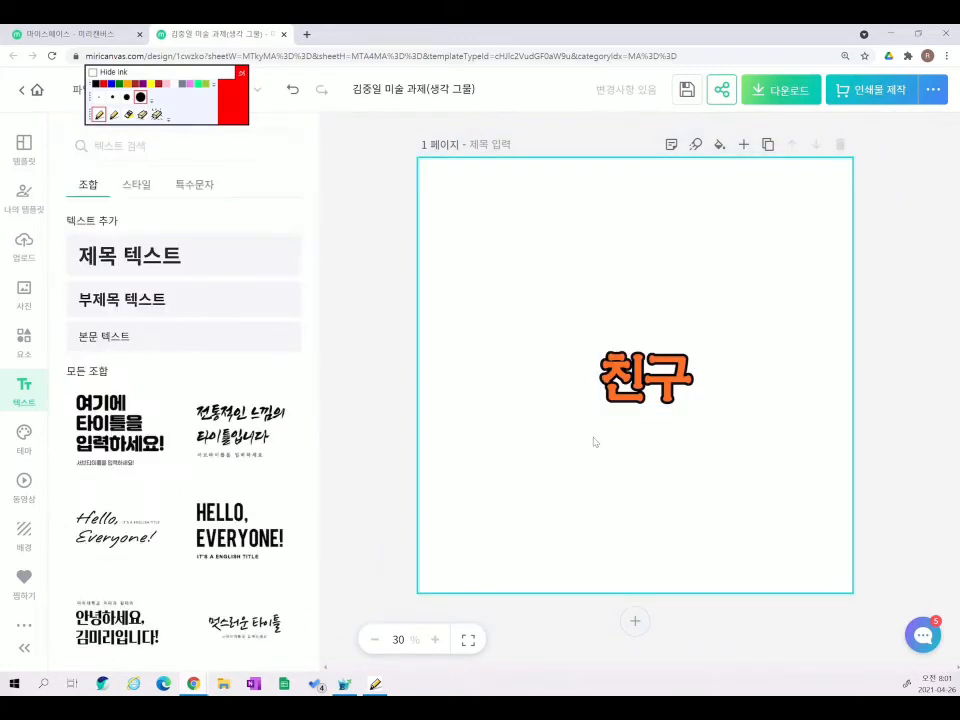
left_click(25, 343)
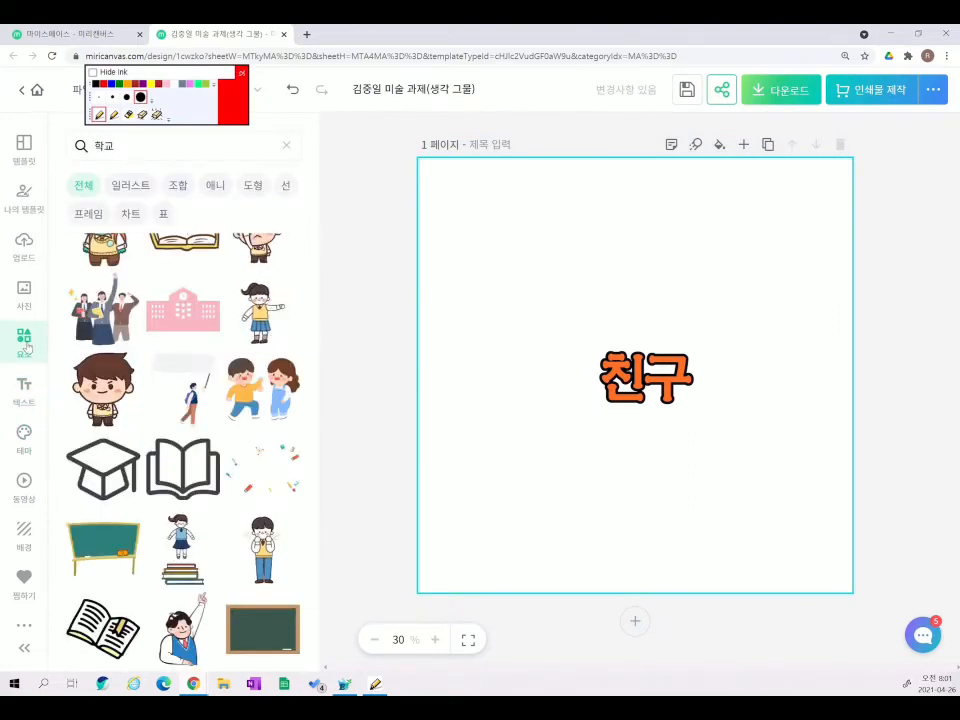
- Search the elements for 친구, browse the results, then clear that search
left_click(286, 145)
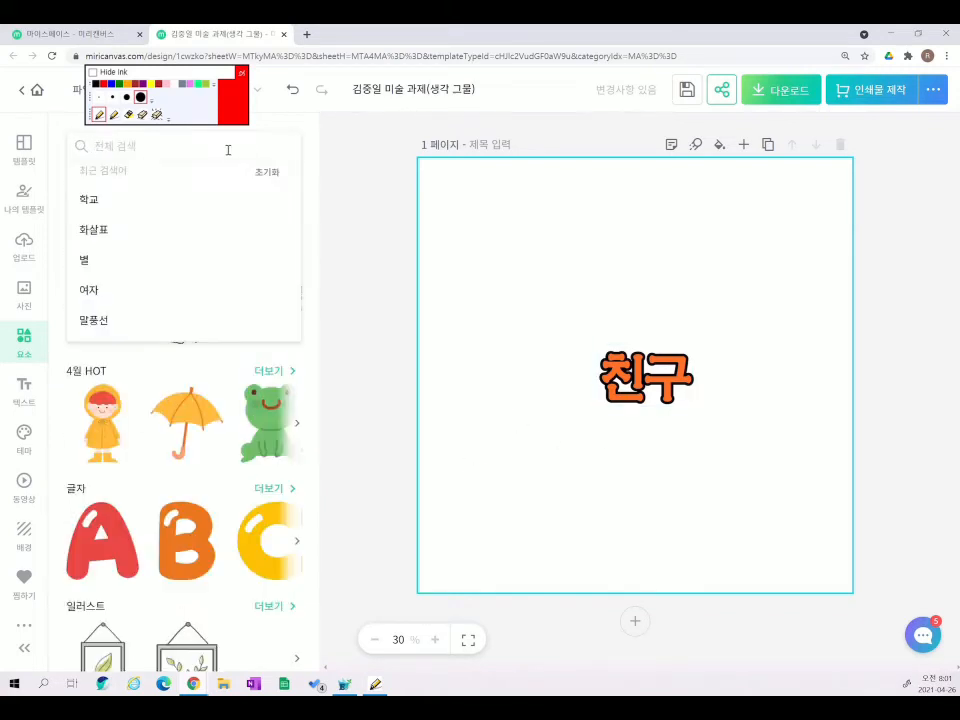
type("친구")
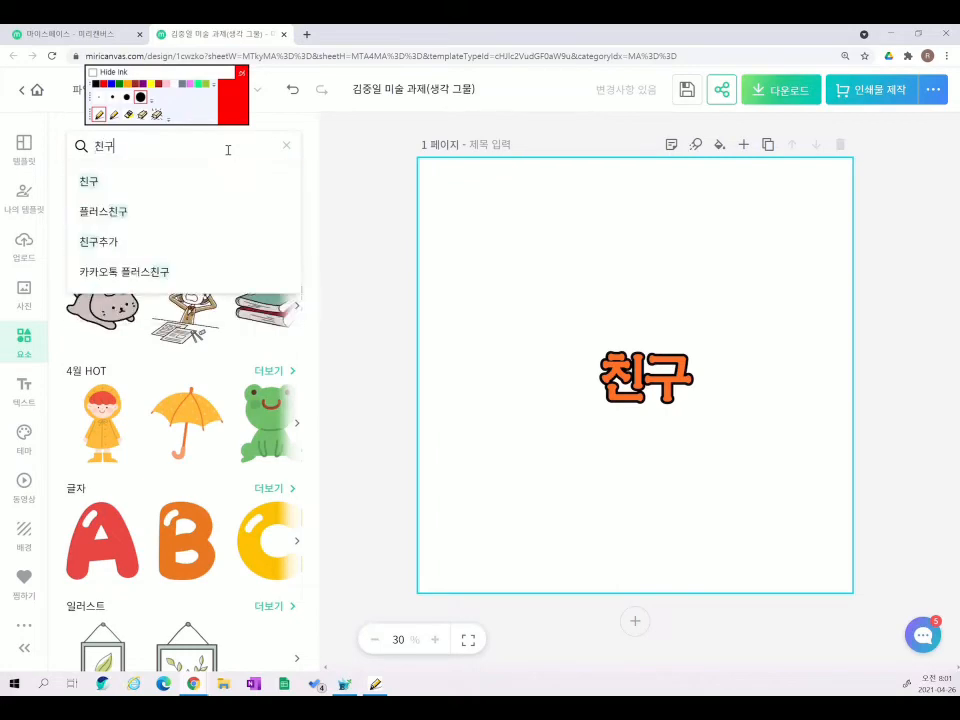
key("Return")
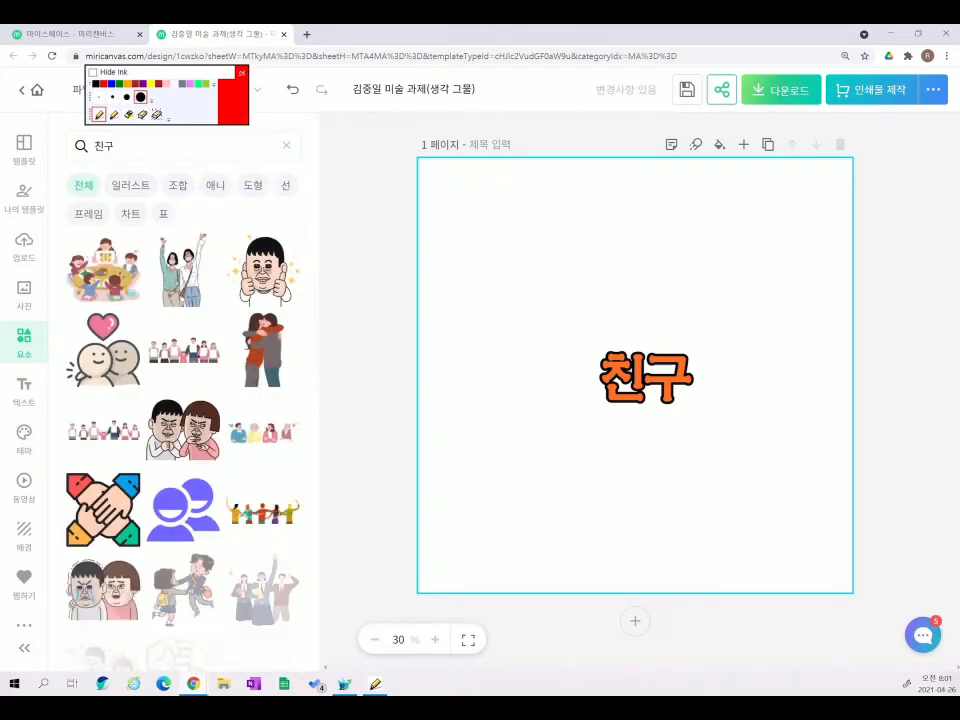
scroll(100, 400, "down", 4)
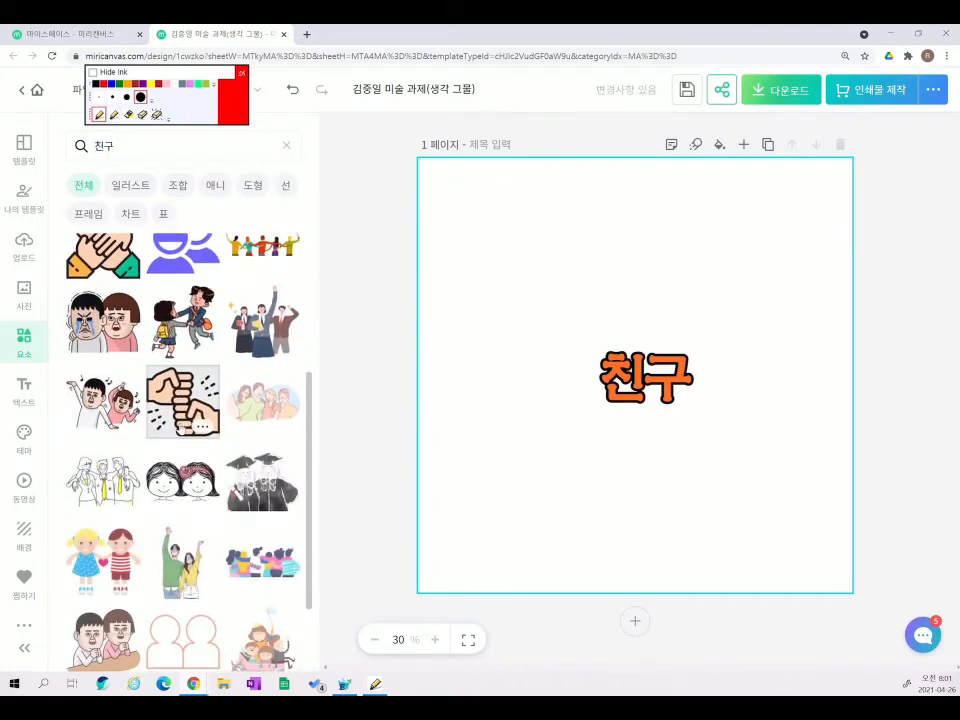
scroll(180, 428, "down", 3)
scroll(180, 428, "down", 3)
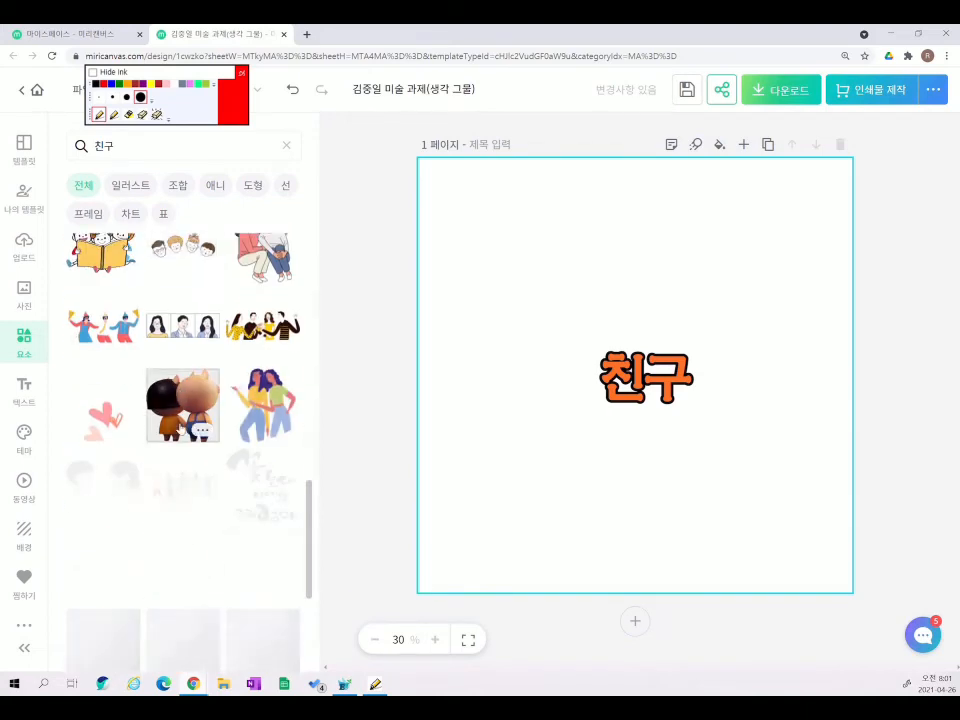
scroll(180, 428, "down", 2)
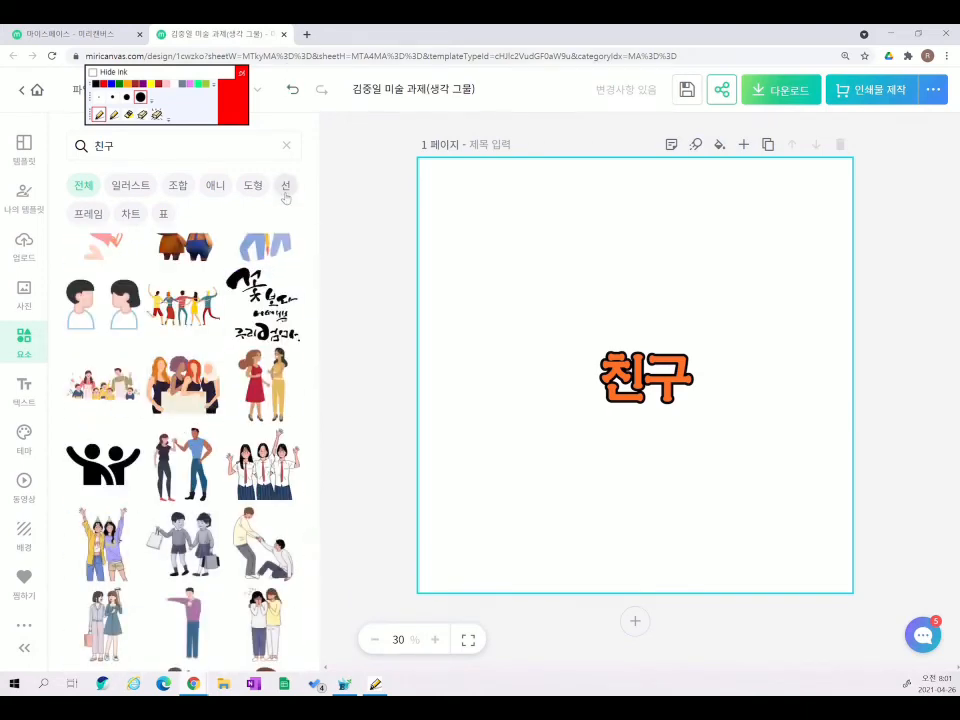
left_click(292, 80)
left_click(287, 148)
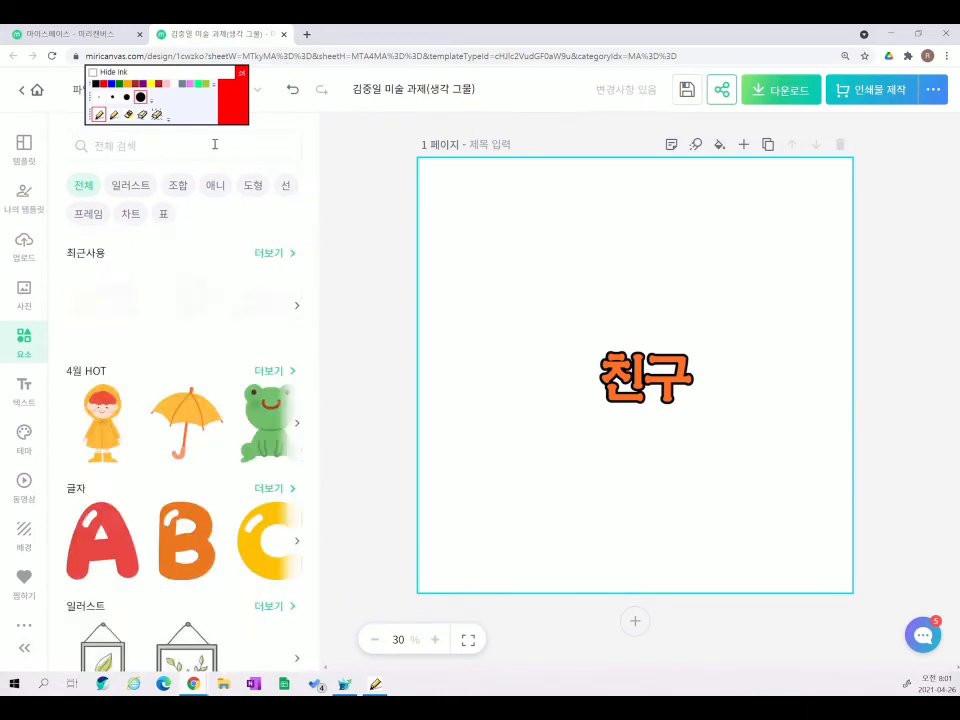
- Search elements for 학교 and add the school-building clip-art, shrunk to about 7.9 × 6.3 cm, top-left of 친구
left_click(214, 145)
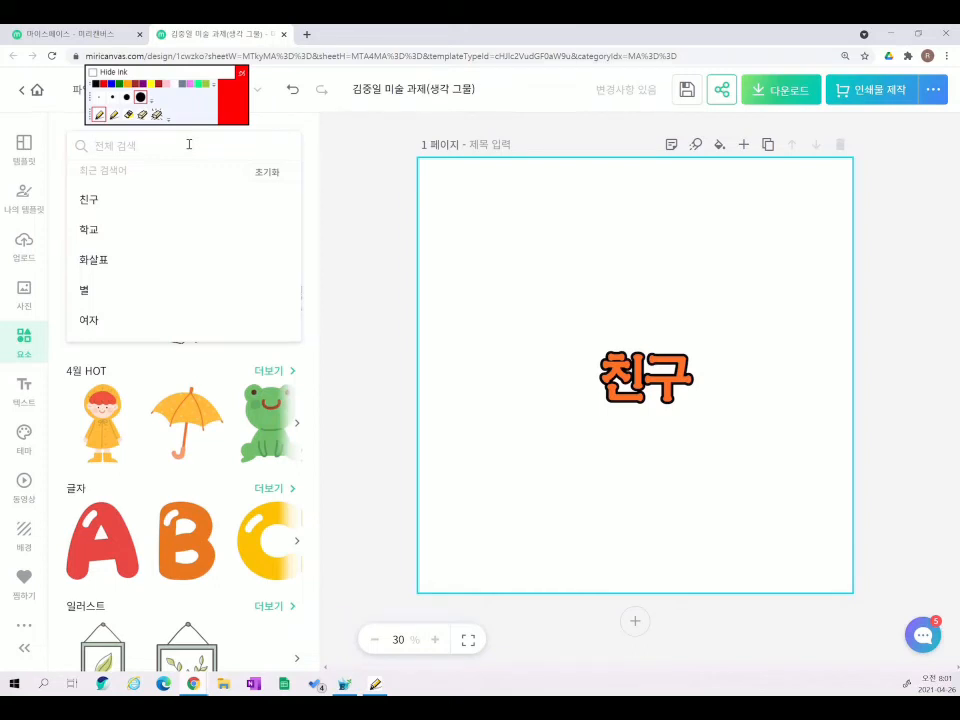
type("학교")
key("Return")
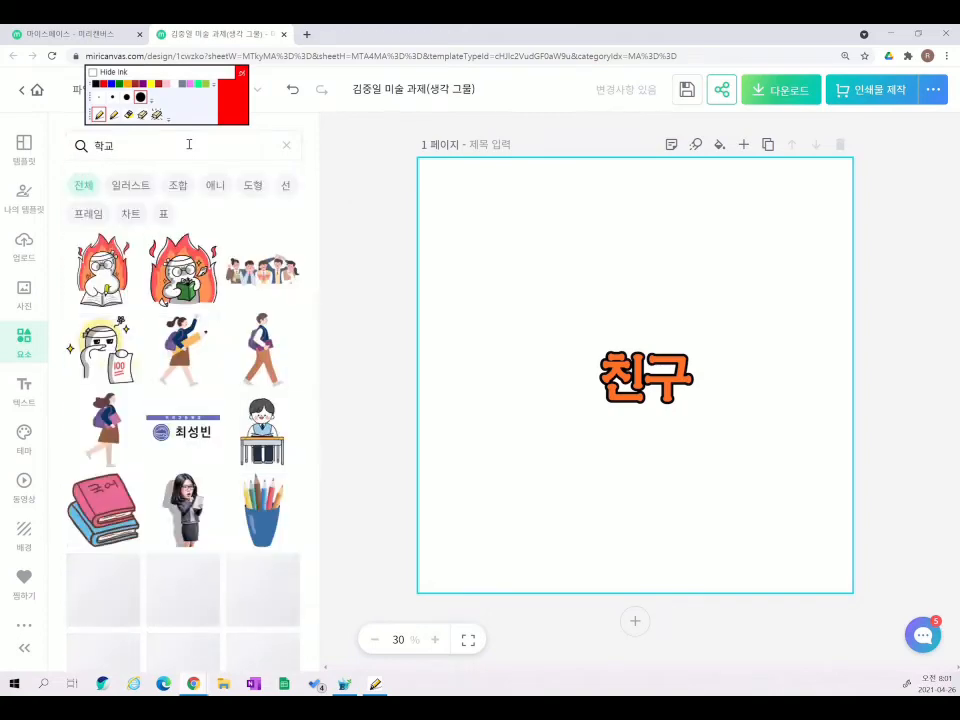
scroll(207, 487, "down", 7)
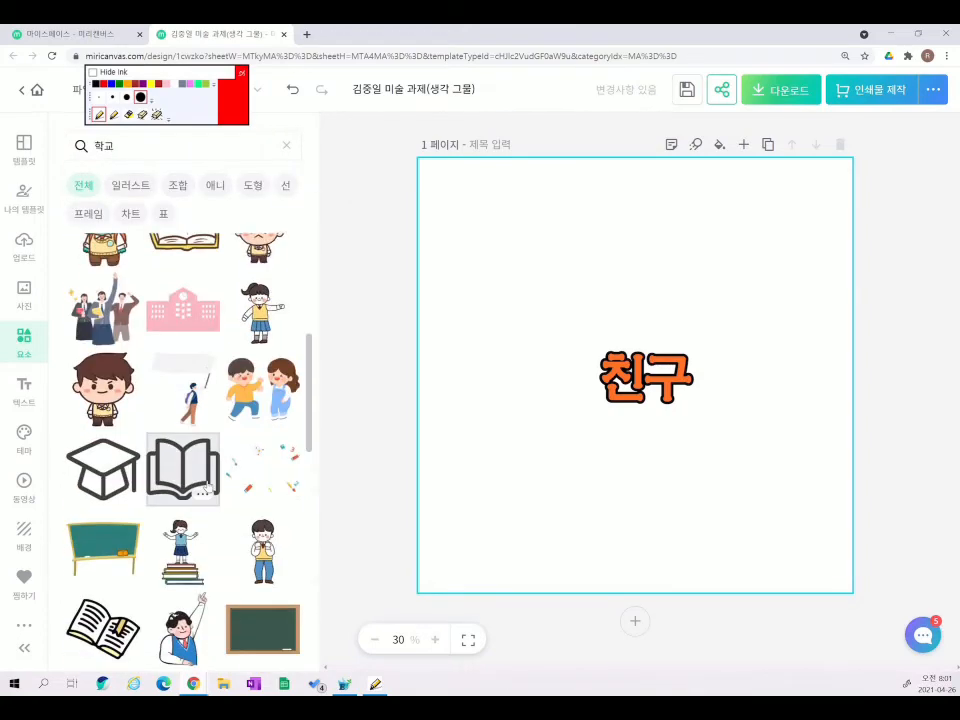
scroll(207, 487, "down", 8)
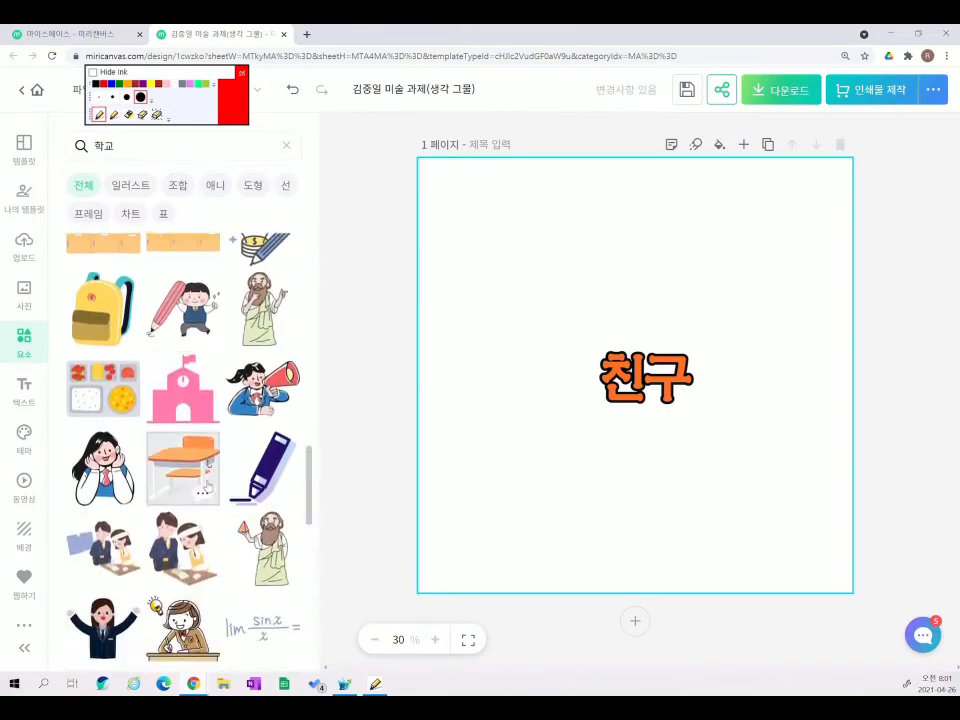
scroll(202, 490, "down", 3)
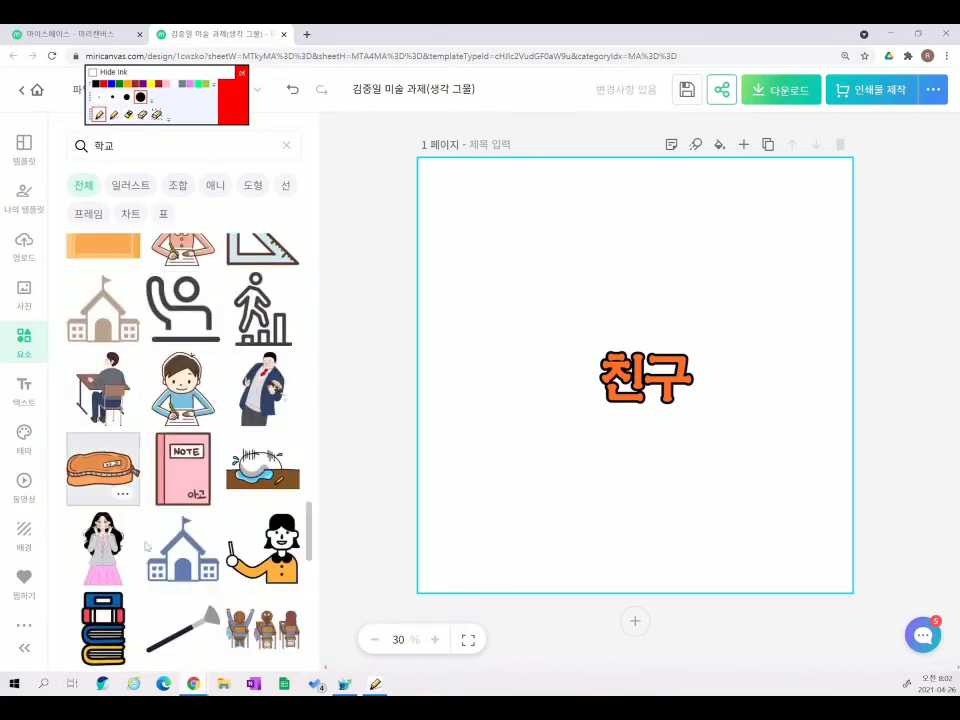
left_click(203, 572)
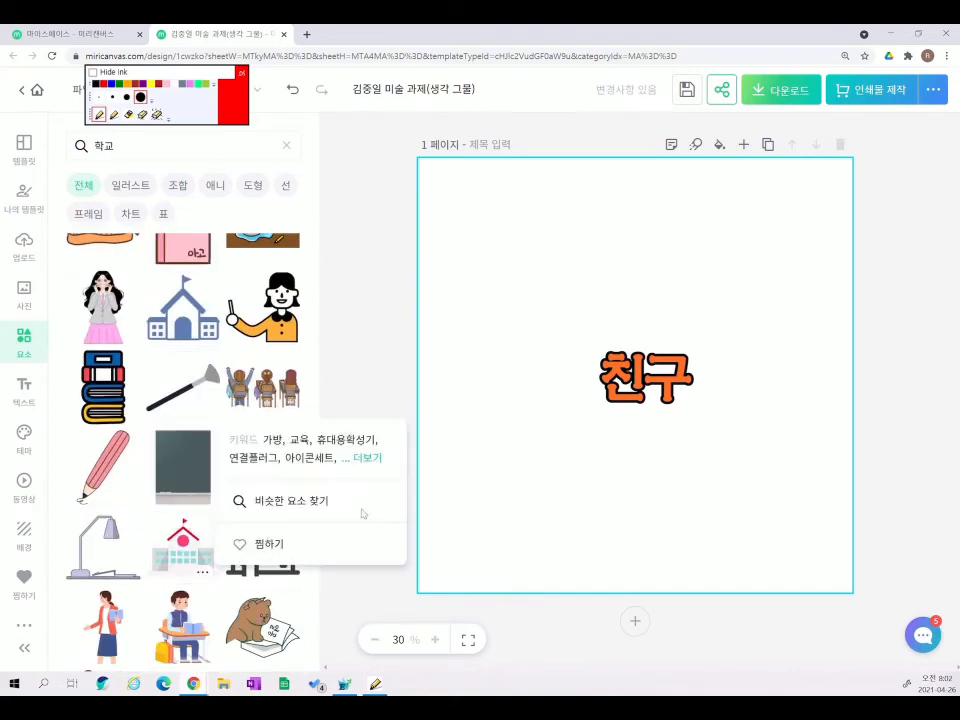
left_click(174, 546)
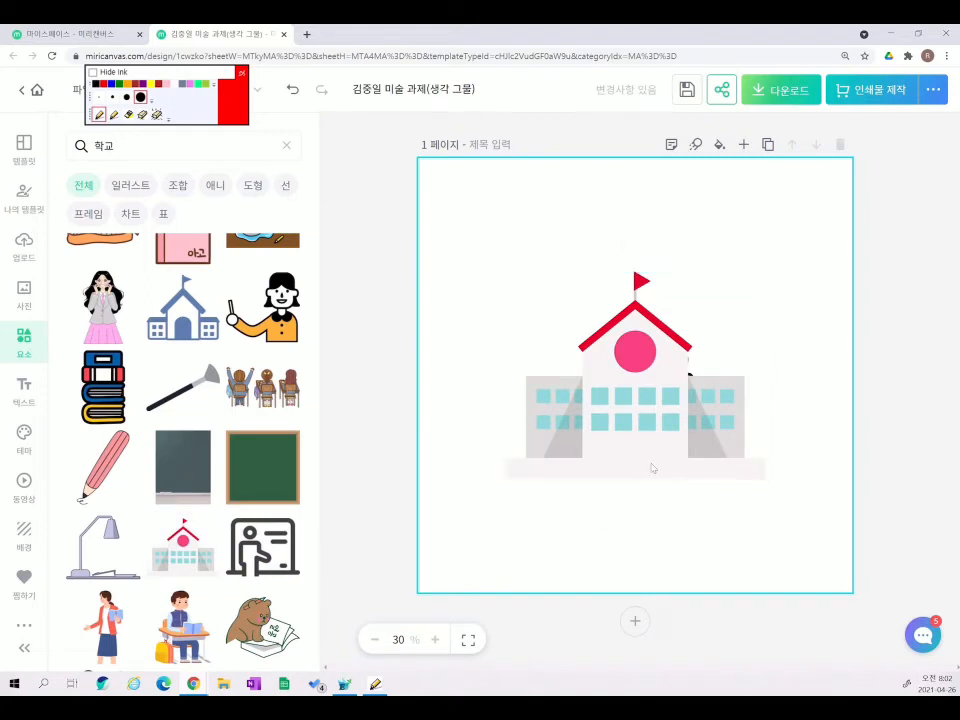
left_click_drag(770, 480, 572, 321)
- Add a black '학교' body-text caption just beneath the school clip-art
left_click(650, 302)
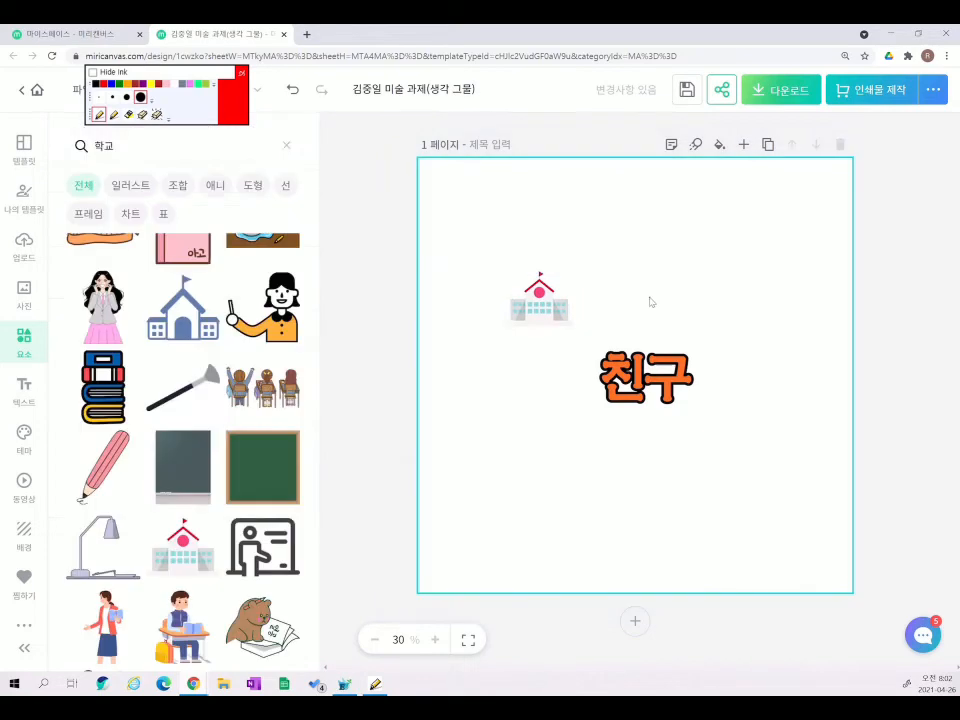
left_click(24, 390)
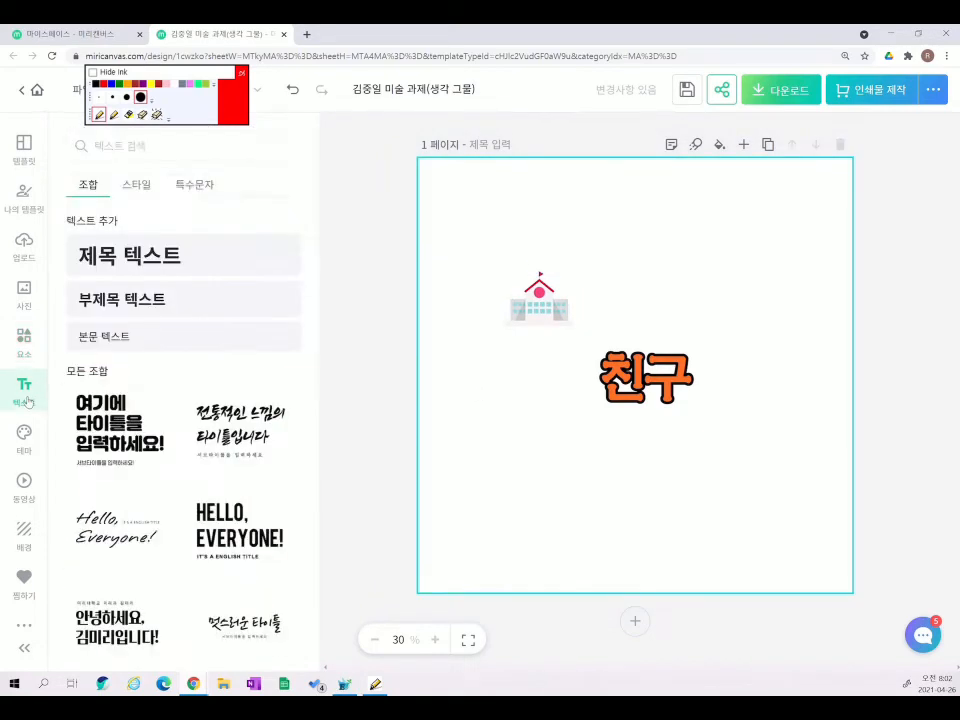
left_click(167, 344)
type("학교")
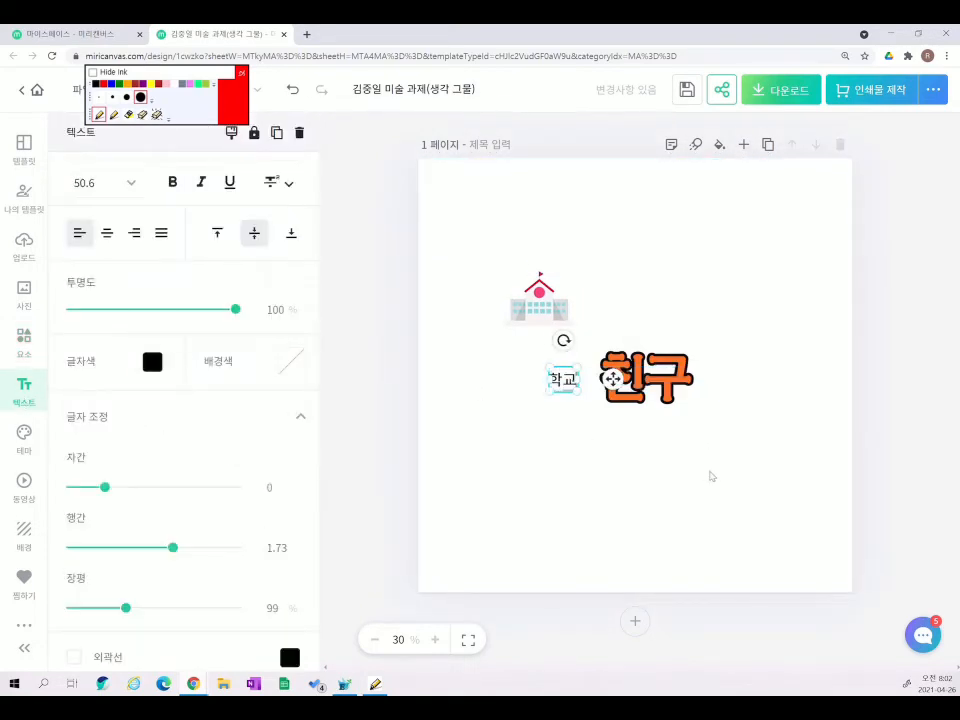
left_click(680, 529)
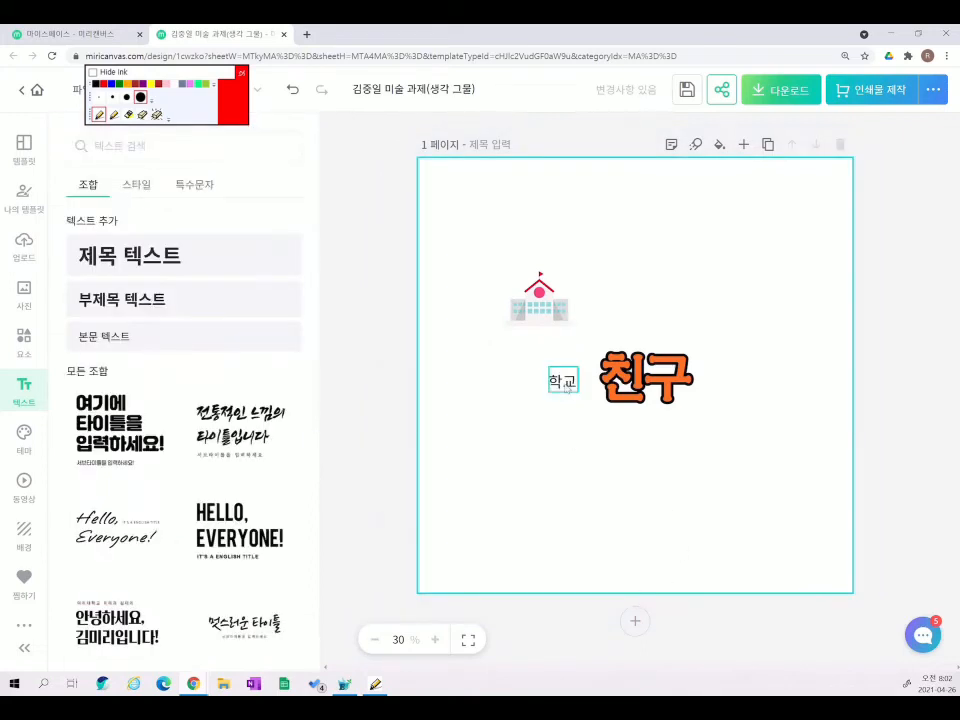
left_click_drag(570, 382, 547, 344)
left_click(643, 321)
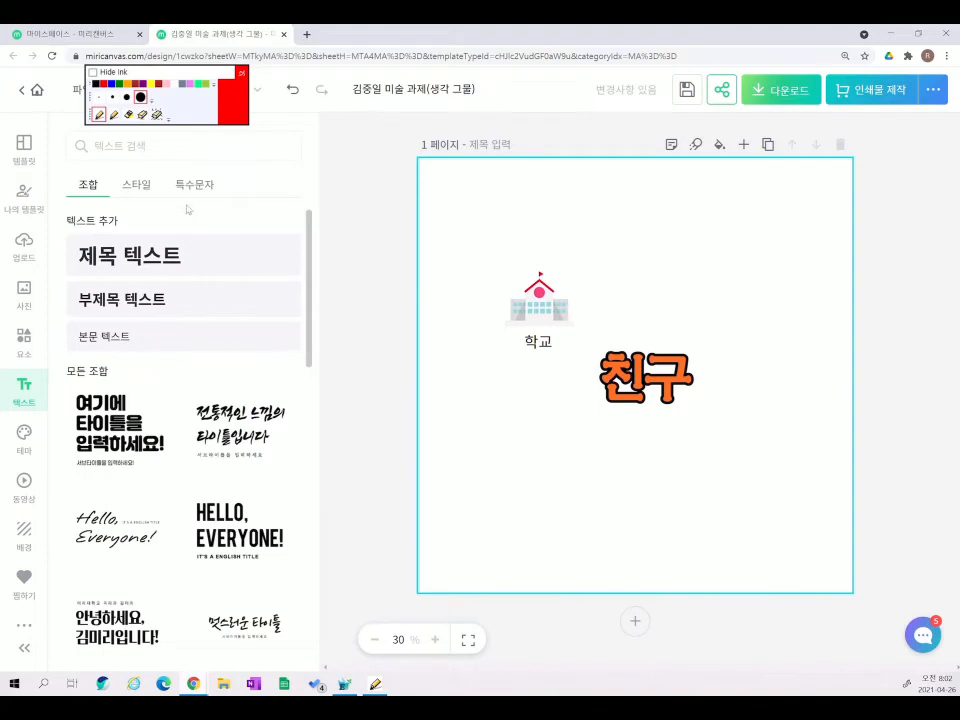
left_click(200, 144)
- Search illustrations for 선생님 and place a small desk-sitting teacher above the school icon
type("서")
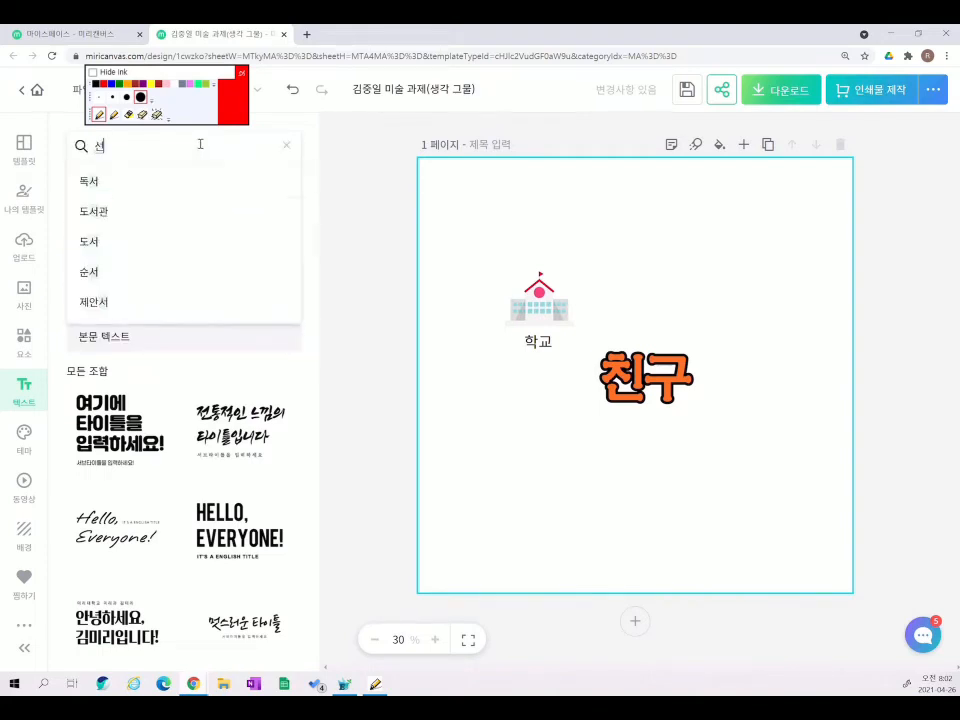
type("생님")
key("Return")
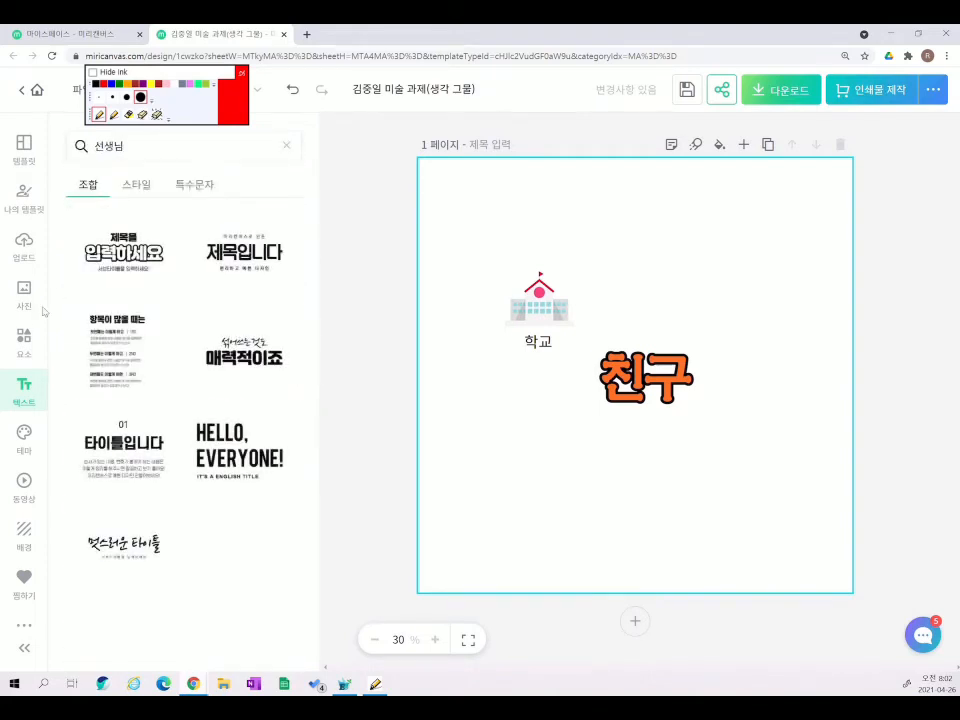
left_click(22, 350)
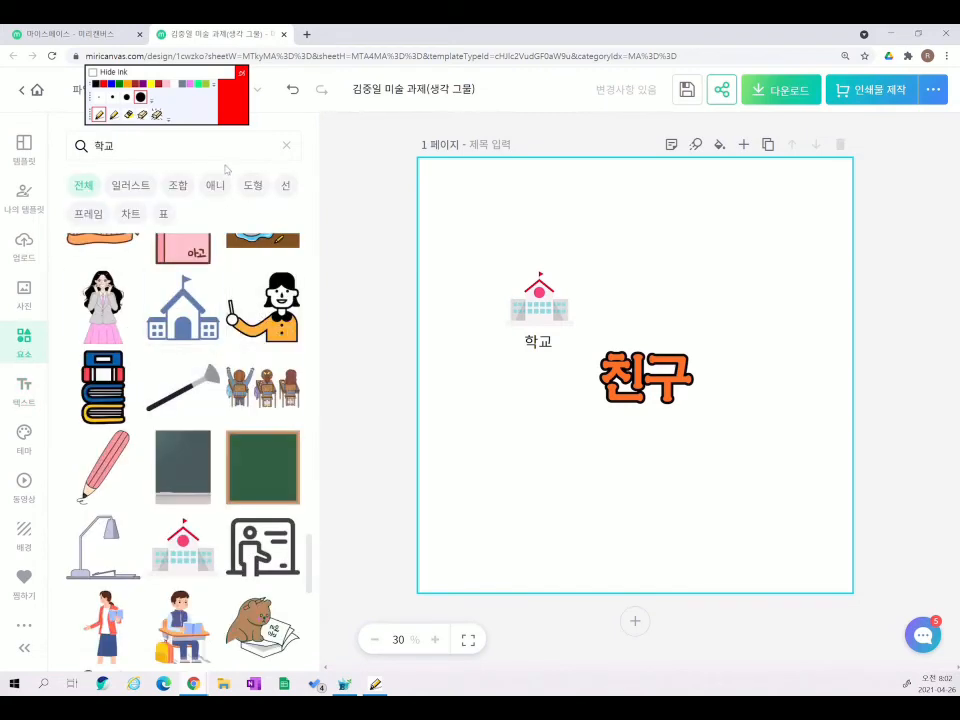
left_click(174, 145)
type("선생니")
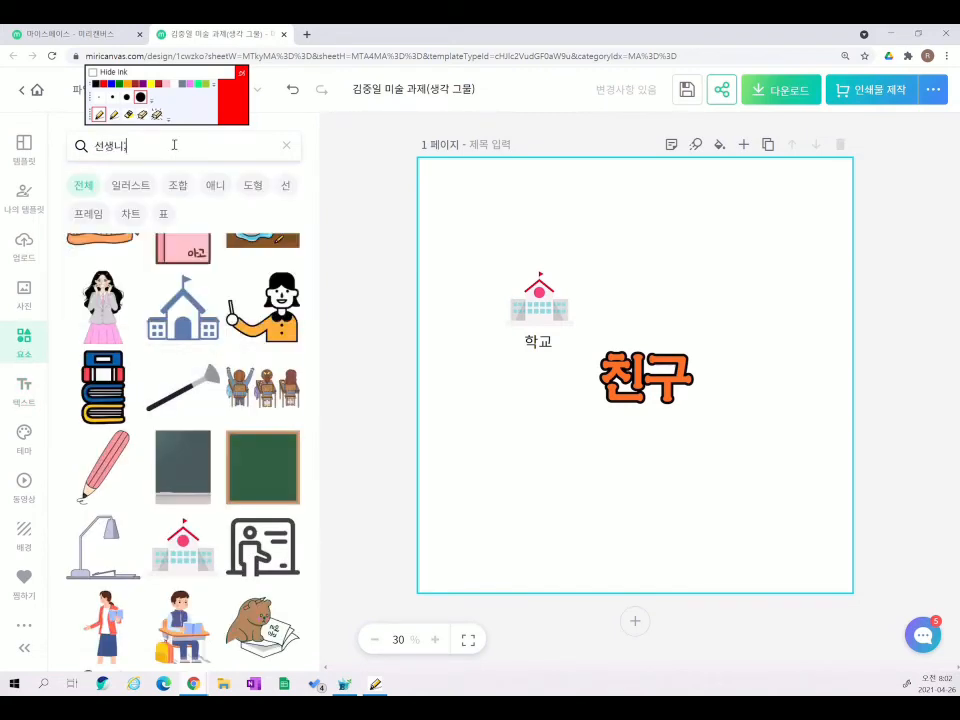
type("님")
key("Return")
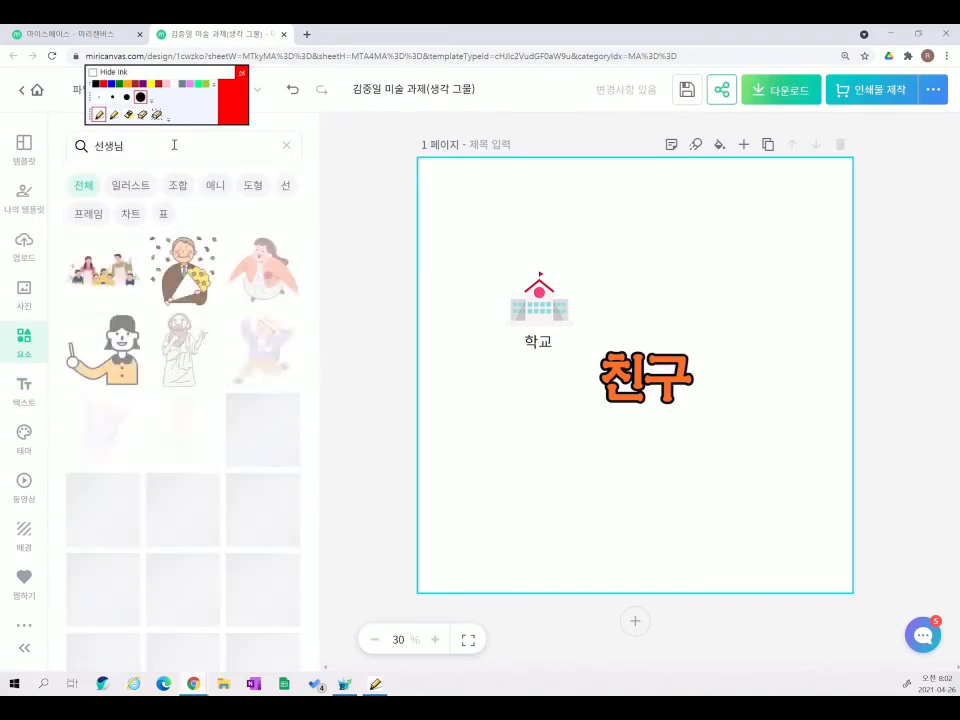
scroll(169, 537, "down", 6)
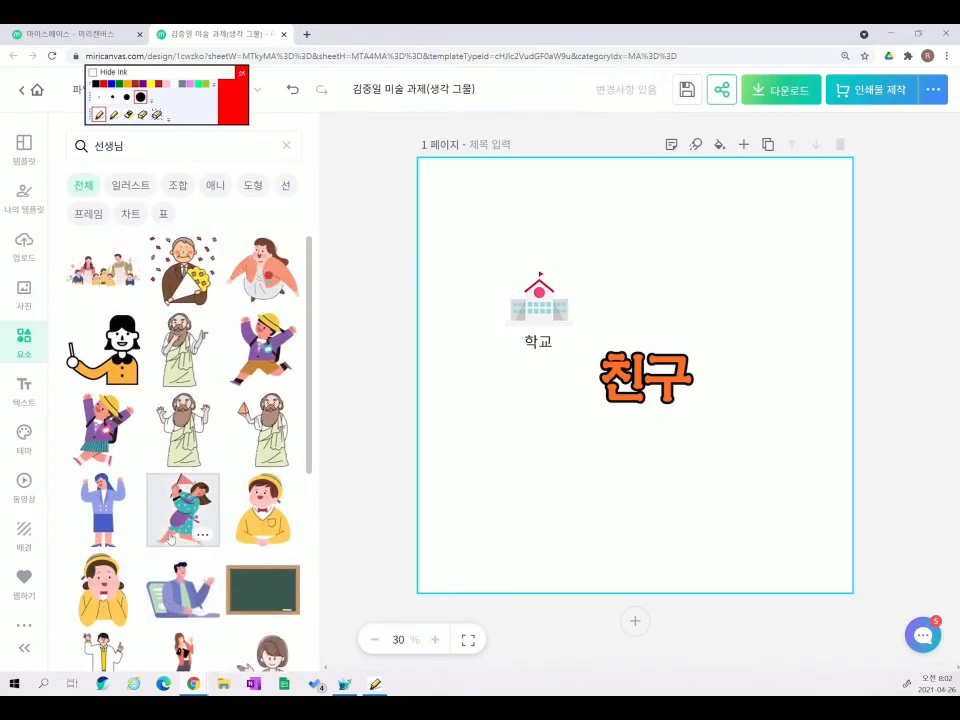
scroll(171, 537, "down", 5)
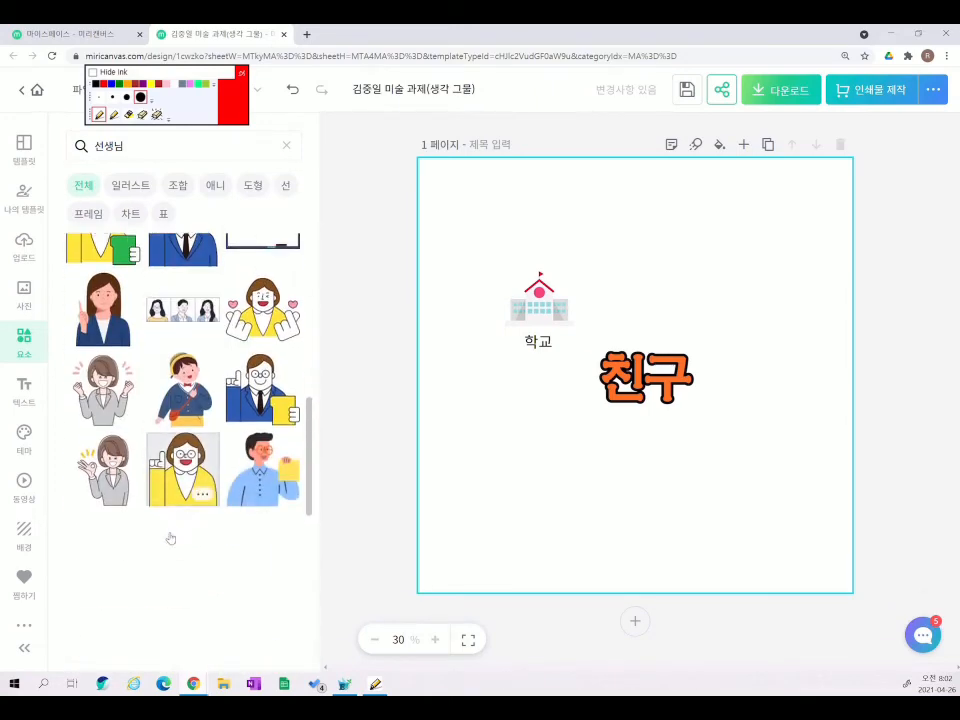
scroll(222, 450, "down", 5)
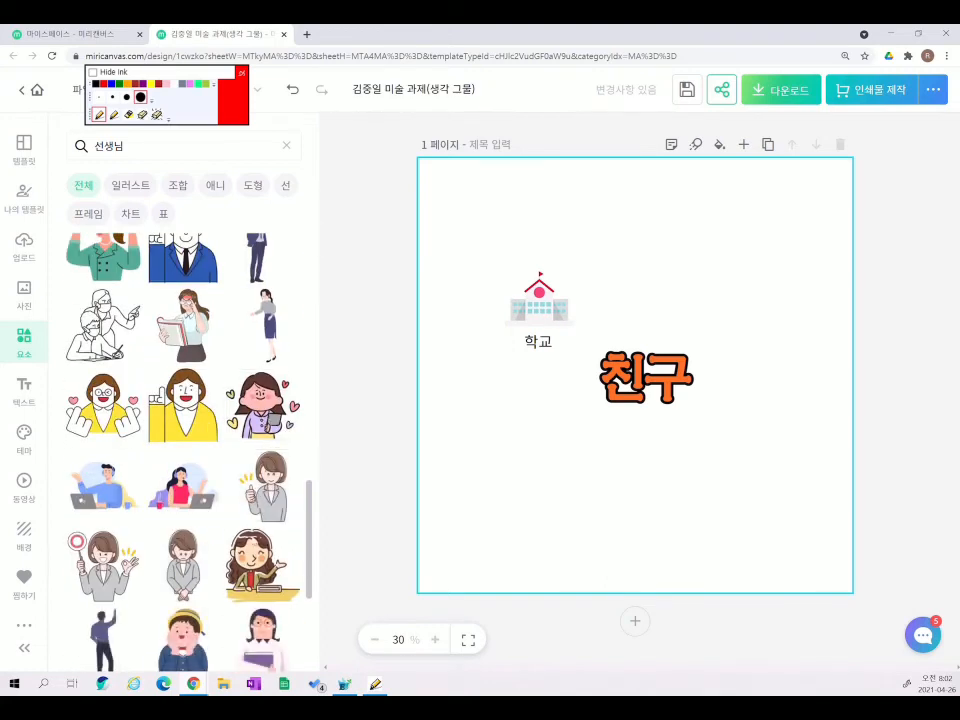
left_click(262, 565)
left_click_drag(764, 502, 579, 230)
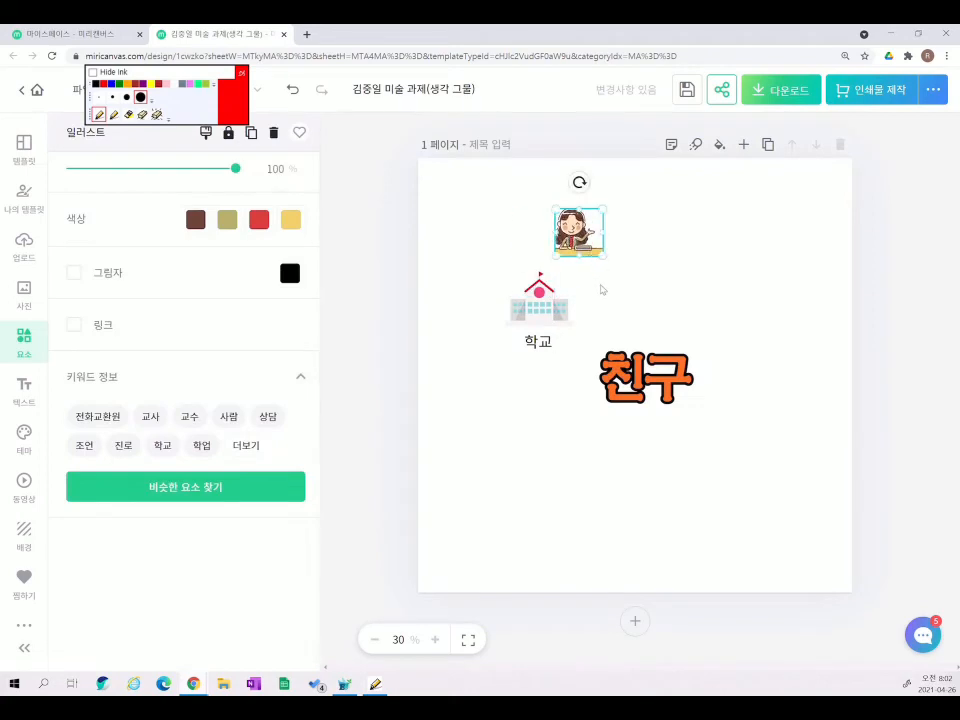
- Copy the '학교' label using its right-click 복사 option
left_click(550, 368)
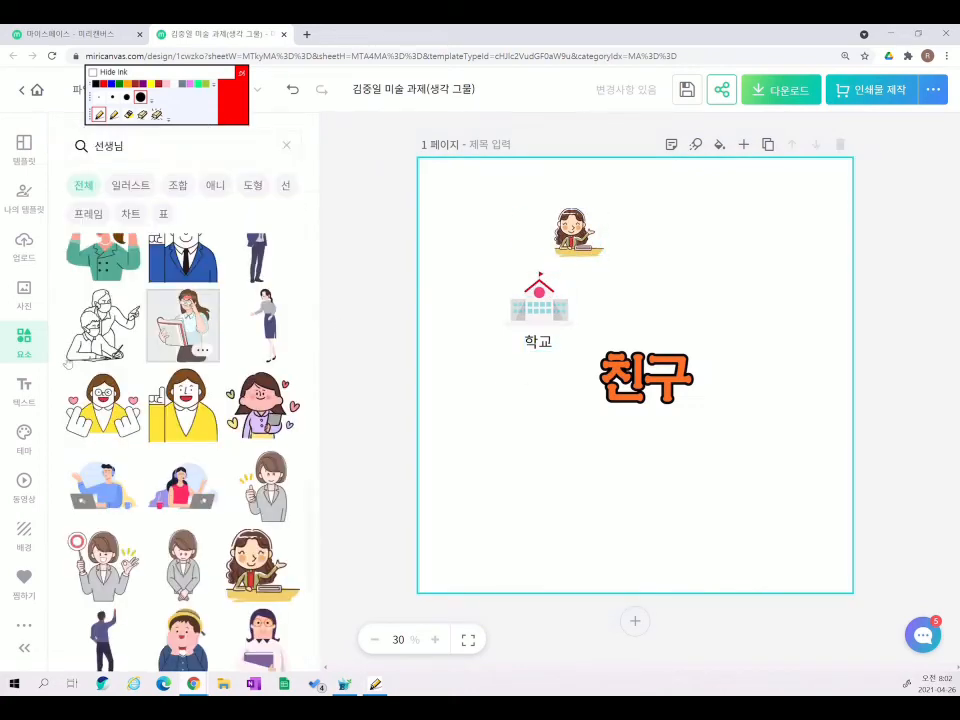
left_click(539, 343)
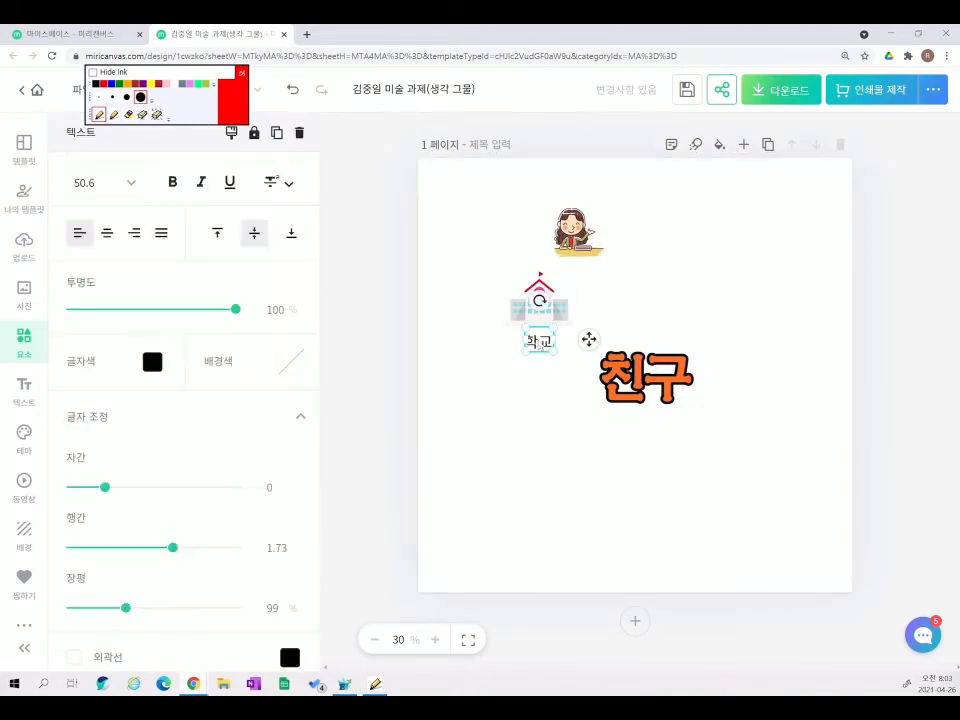
right_click(539, 343)
left_click(587, 364)
- Paste the label copy under the teacher, retype it as '선생님' and widen it to one line
left_click(539, 384)
right_click(577, 281)
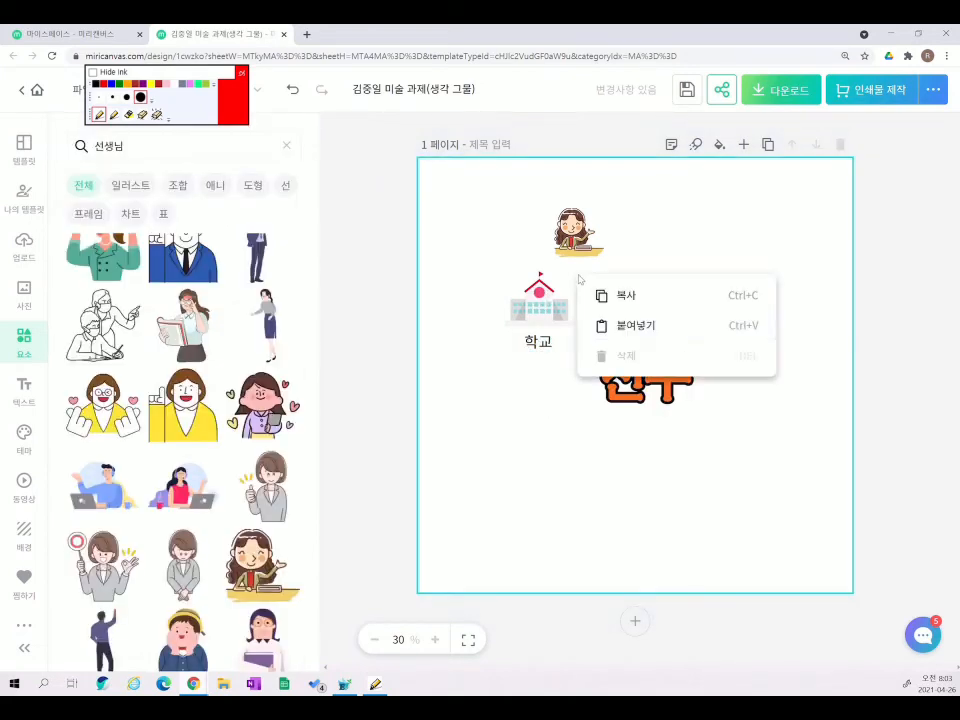
left_click(625, 326)
left_click_drag(553, 360, 577, 287)
double_click(578, 275)
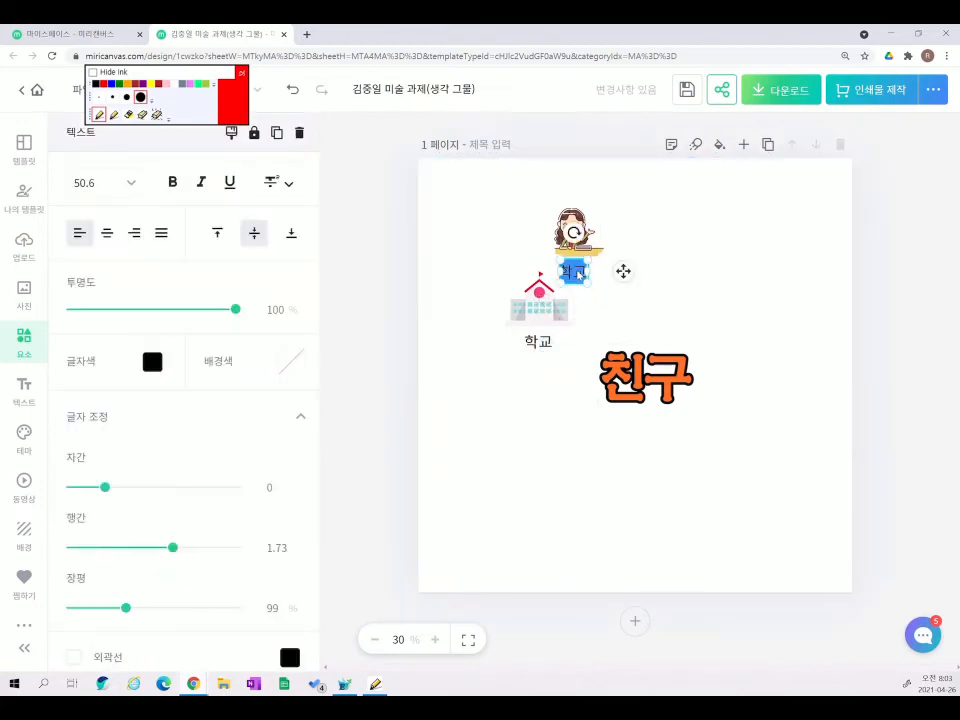
type("선생님")
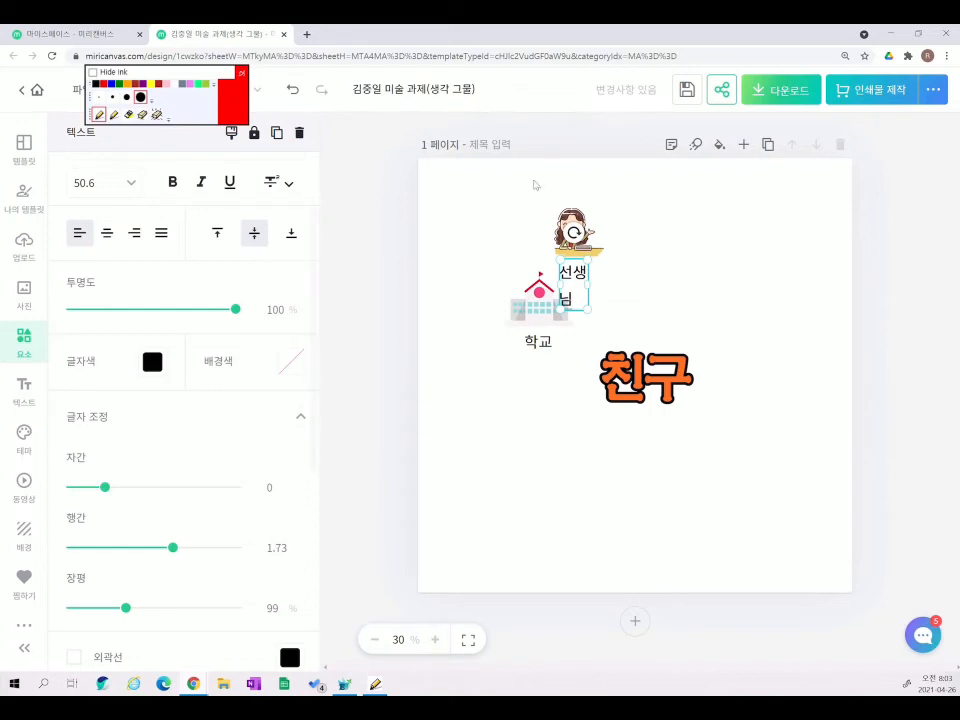
left_click(691, 293)
left_click(578, 286)
mouse_move(588, 286)
left_mouse_down()
mouse_move(608, 286)
mouse_move(583, 290)
mouse_move(583, 272)
mouse_move(582, 284)
left_mouse_up()
left_click(685, 275)
left_click(681, 300)
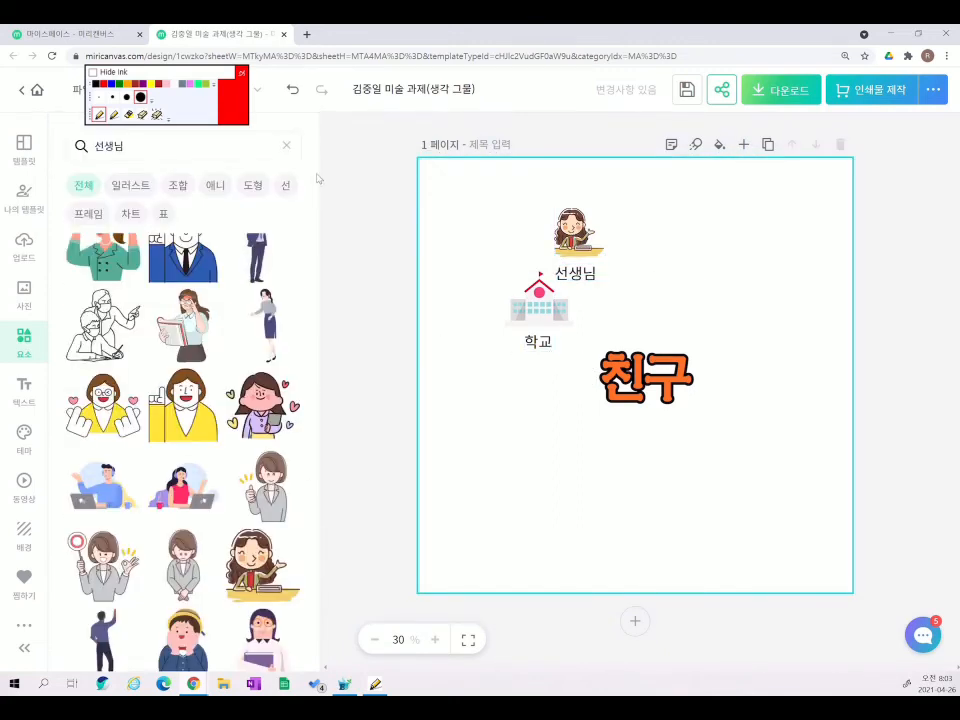
left_click(287, 148)
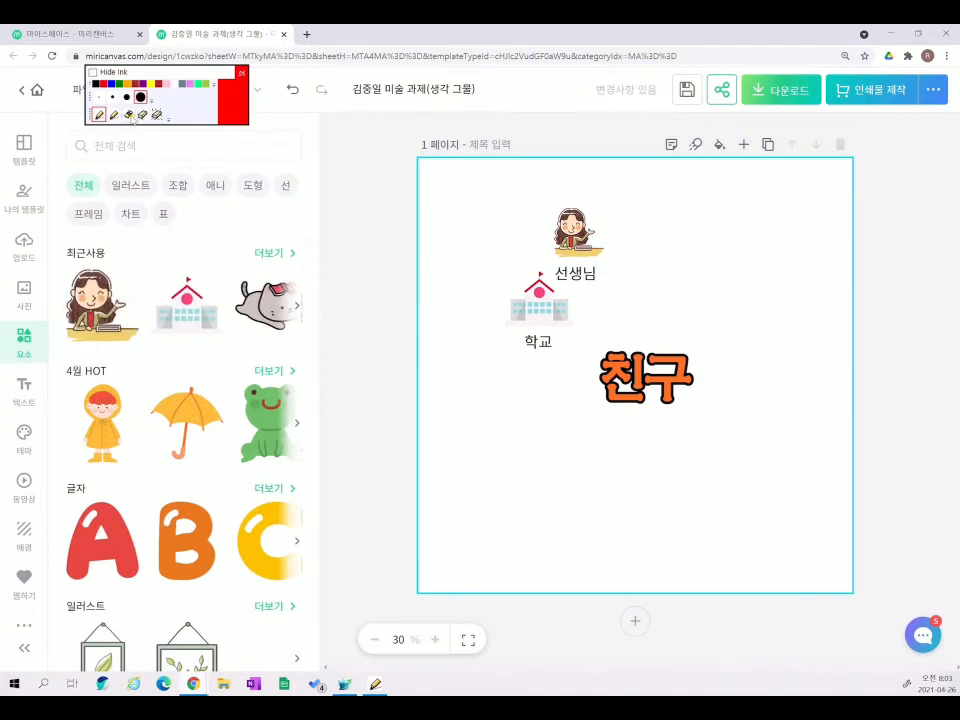
- Add a dot-ended line from the 선 category and set its 색상 to purple
left_click(128, 114)
mouse_move(289, 172)
left_mouse_down()
mouse_move(270, 198)
mouse_move(297, 207)
left_mouse_up()
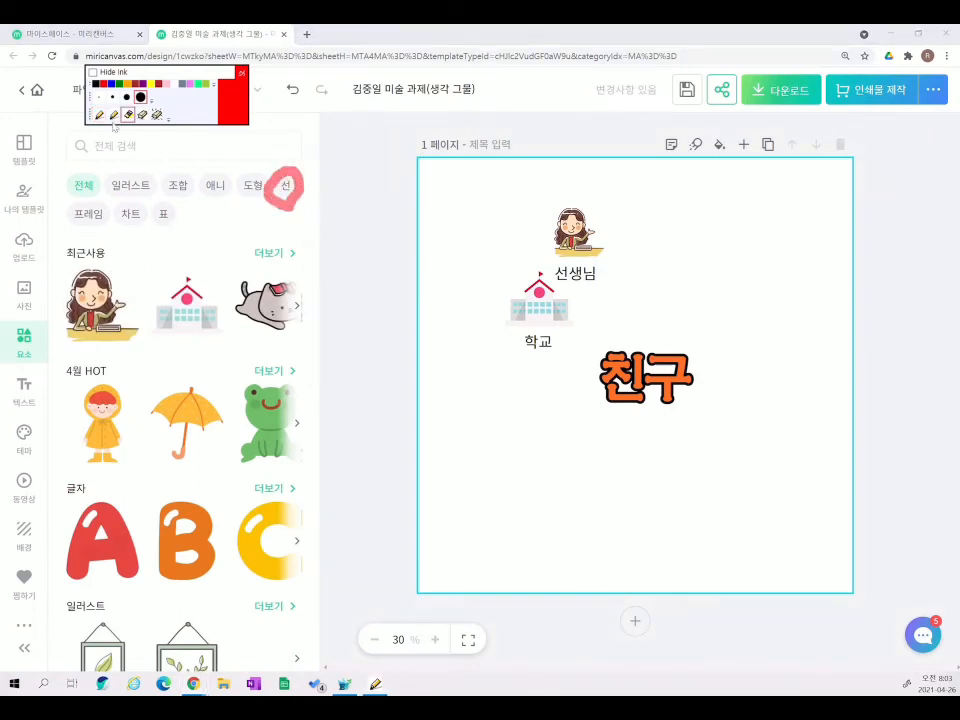
left_click(157, 115)
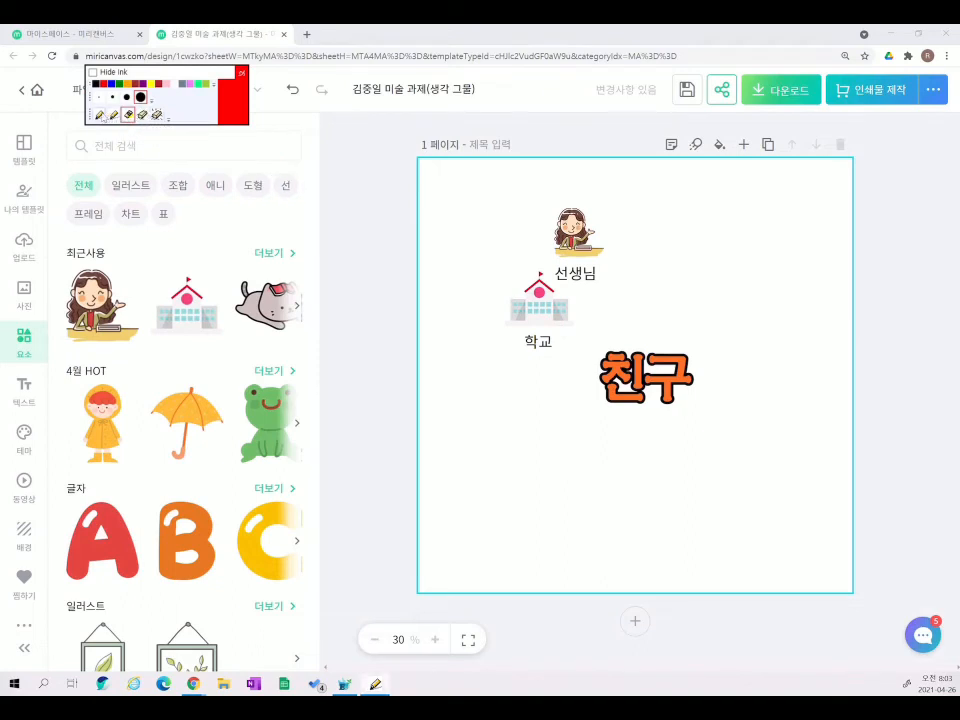
left_click(100, 115)
left_click(286, 185)
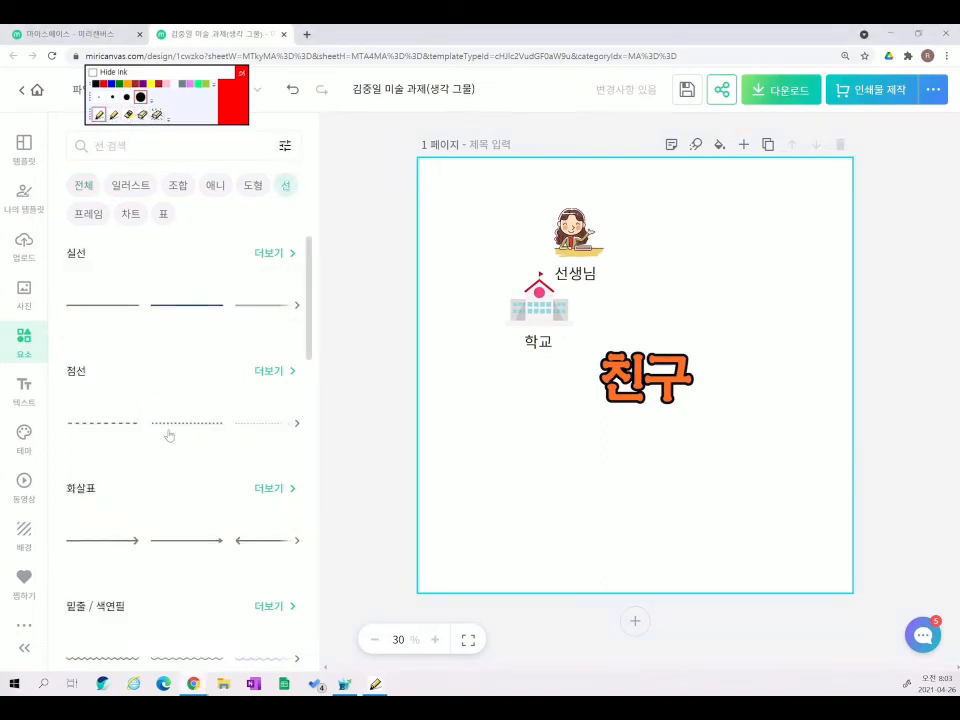
scroll(132, 477, "down", 2)
scroll(132, 477, "down", 6)
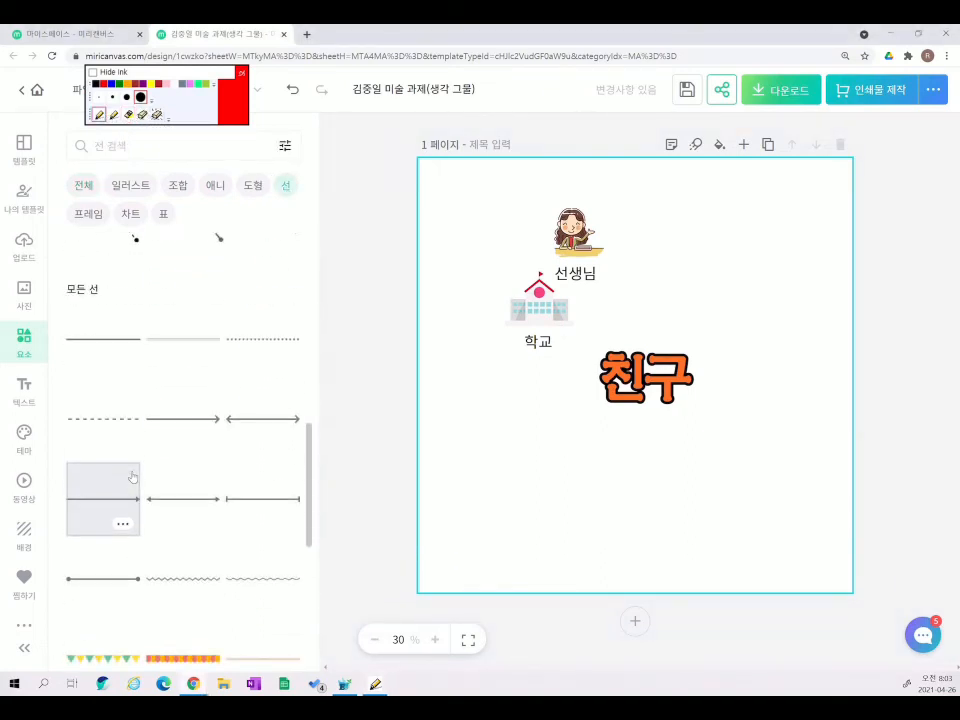
scroll(132, 477, "down", 1)
left_click(126, 500)
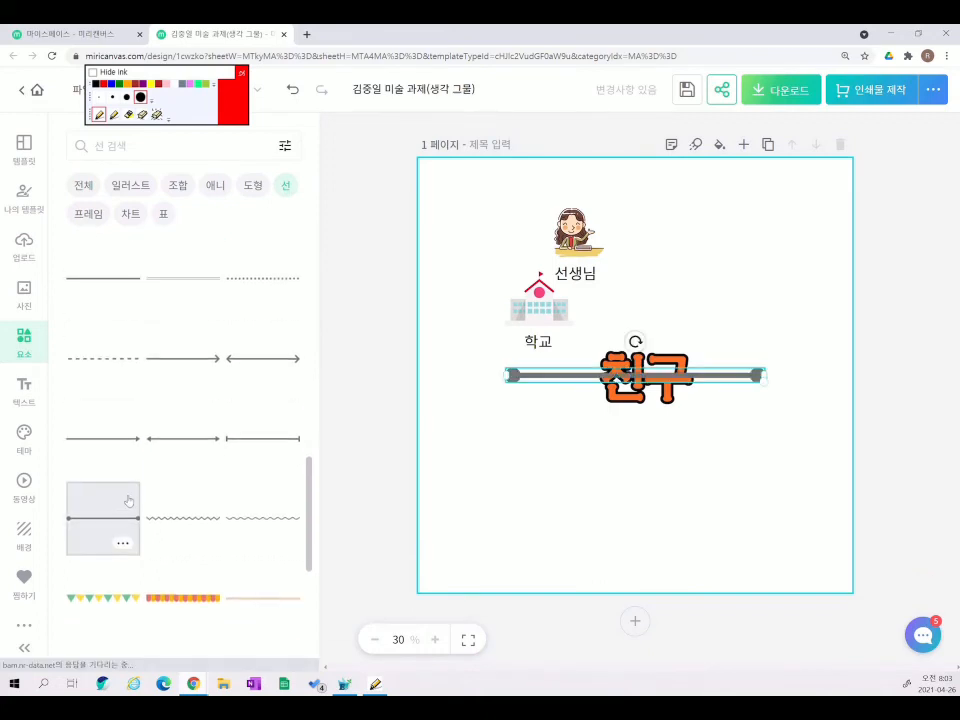
left_click_drag(729, 386, 754, 229)
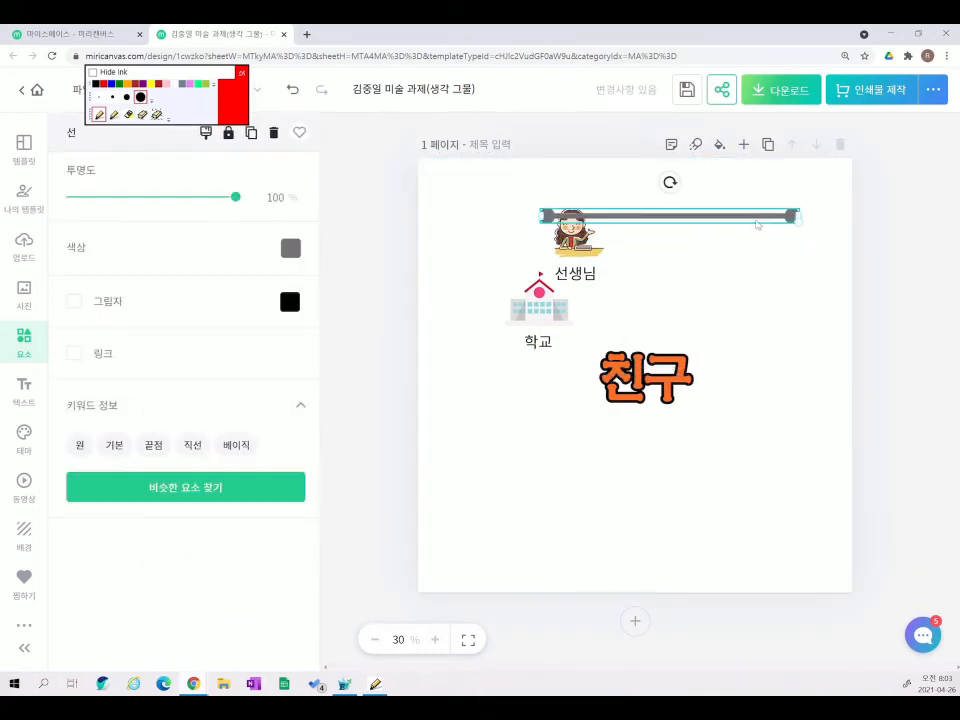
left_click(296, 254)
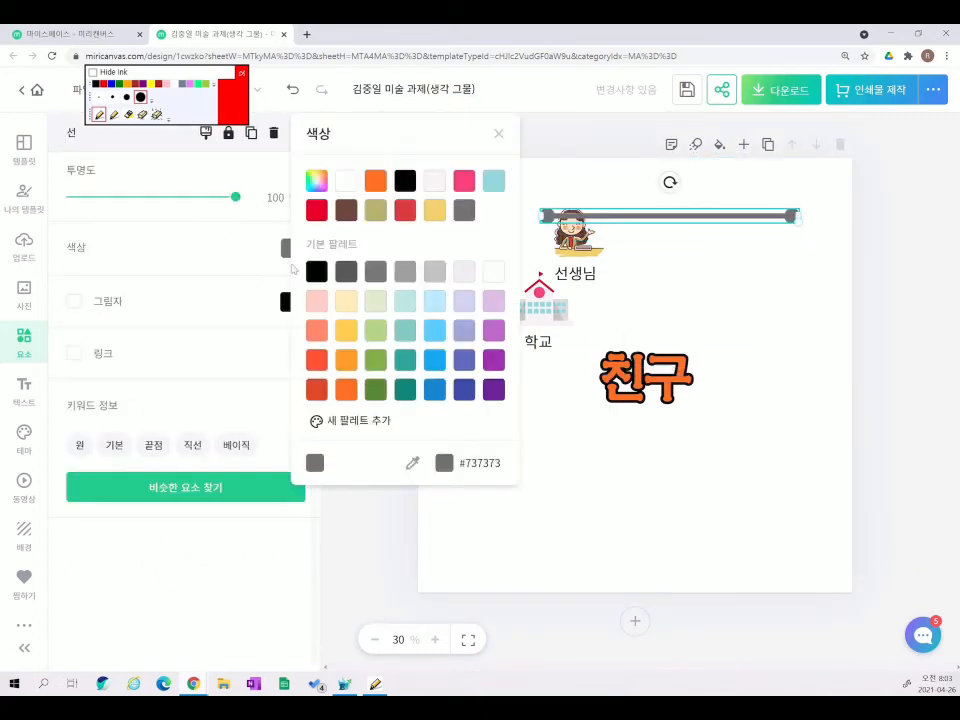
left_click(494, 359)
- Shorten, rotate and position the purple line between '학교' and '친구'
left_click_drag(674, 205, 718, 262)
left_click_drag(842, 270, 714, 266)
left_click_drag(658, 238, 685, 255)
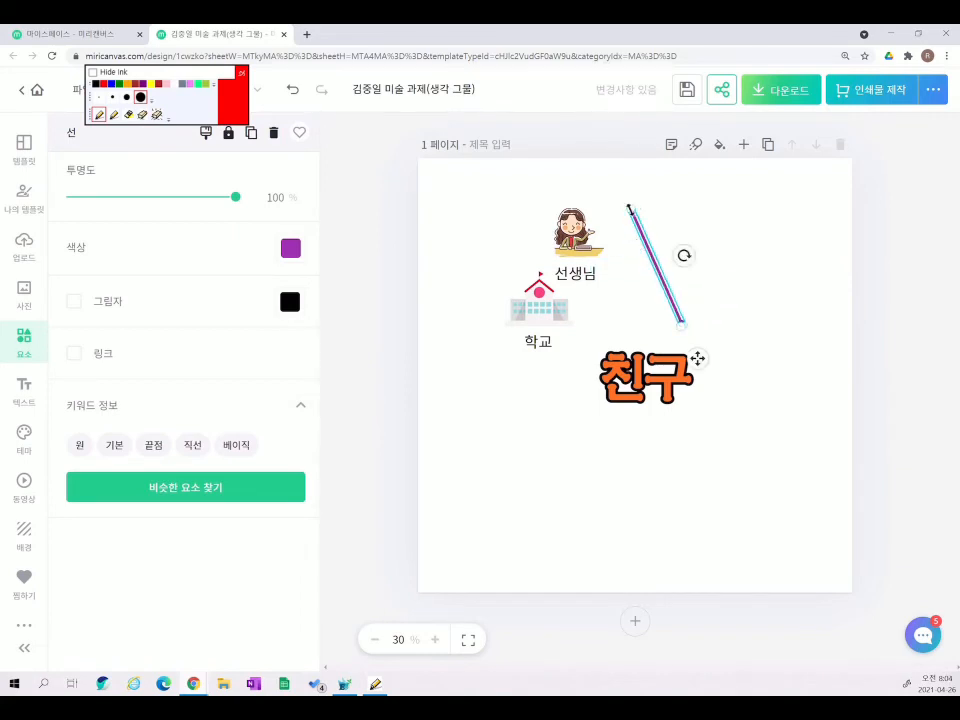
left_click_drag(629, 208, 648, 248)
left_click(729, 244)
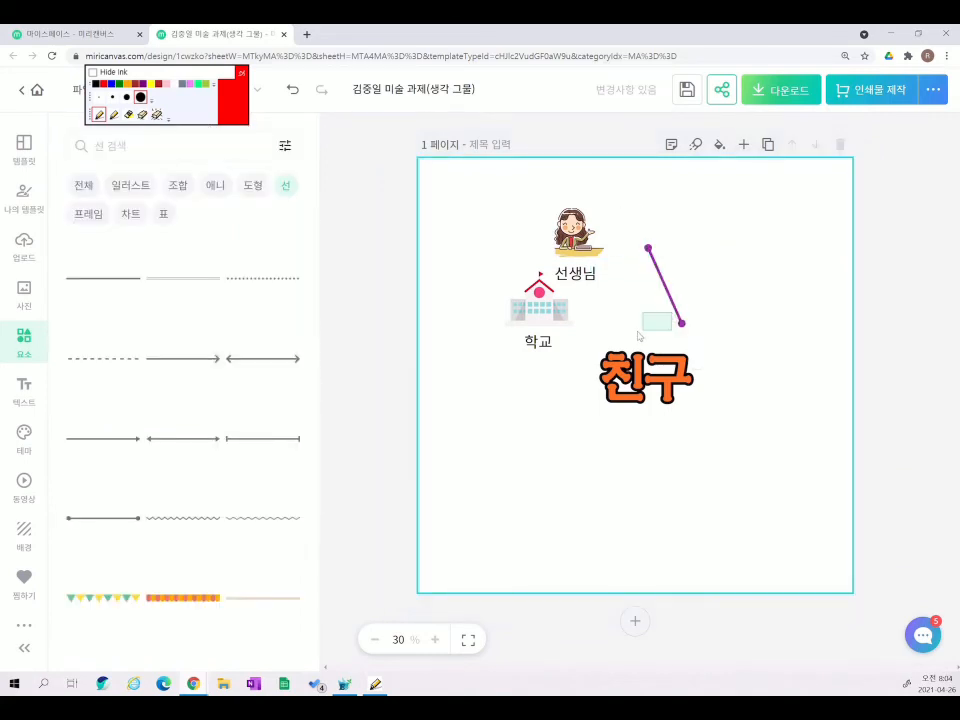
left_click_drag(638, 332, 622, 340)
left_click_drag(674, 303, 588, 350)
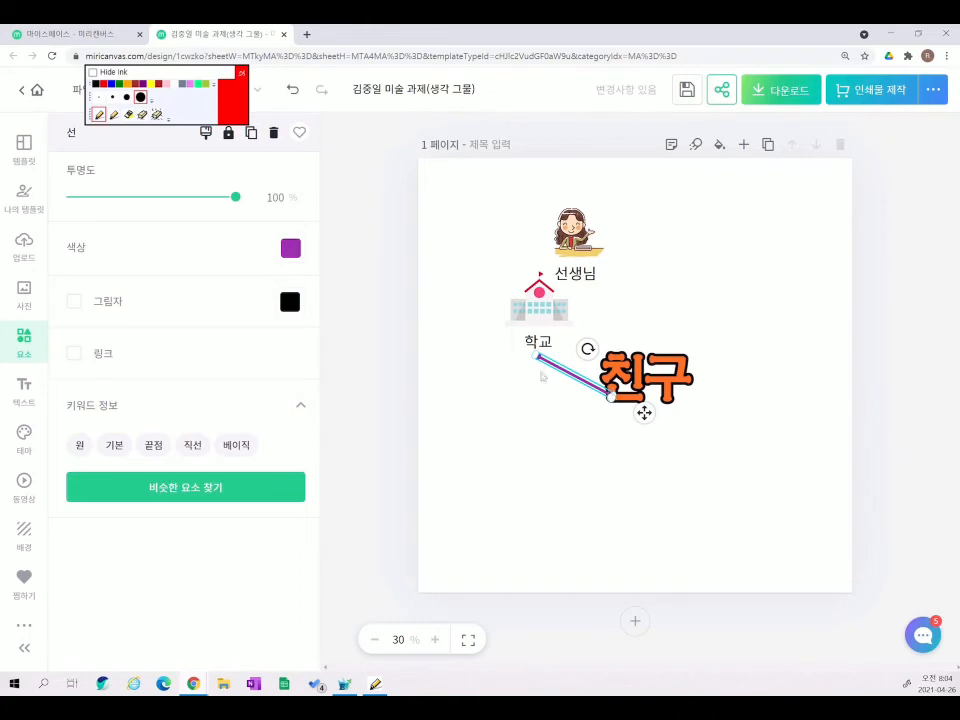
left_click_drag(538, 355, 558, 367)
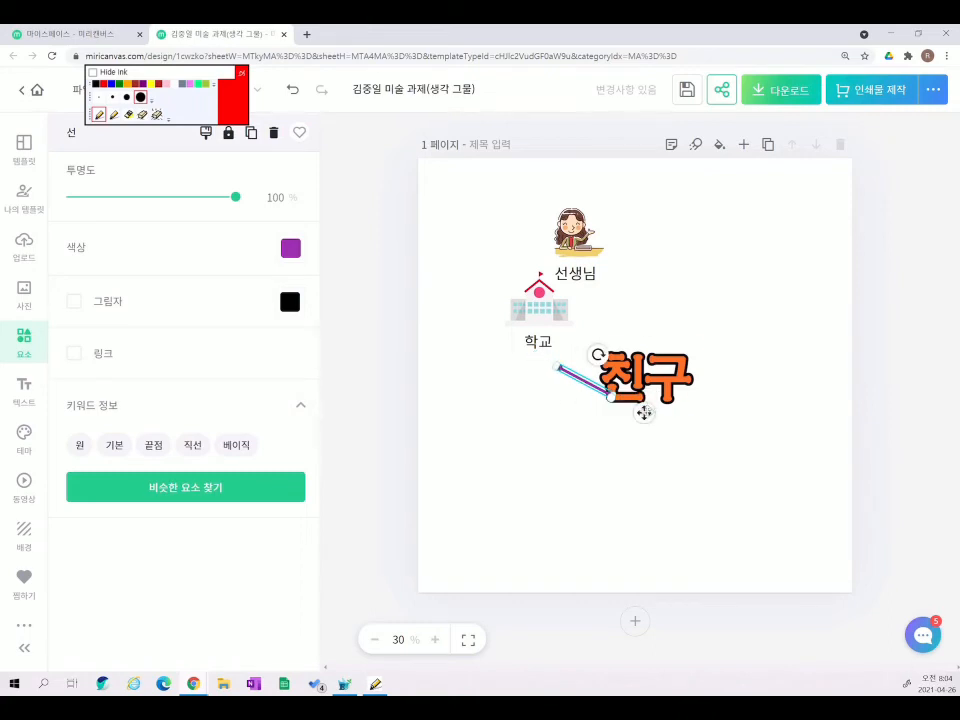
left_click_drag(643, 413, 627, 378)
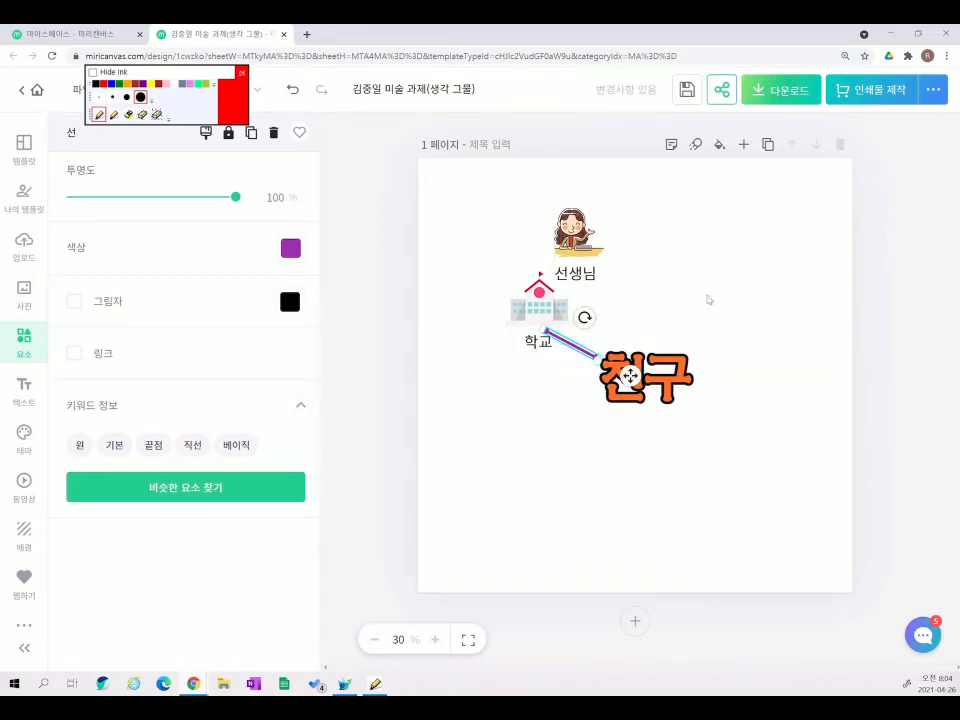
left_click(709, 299)
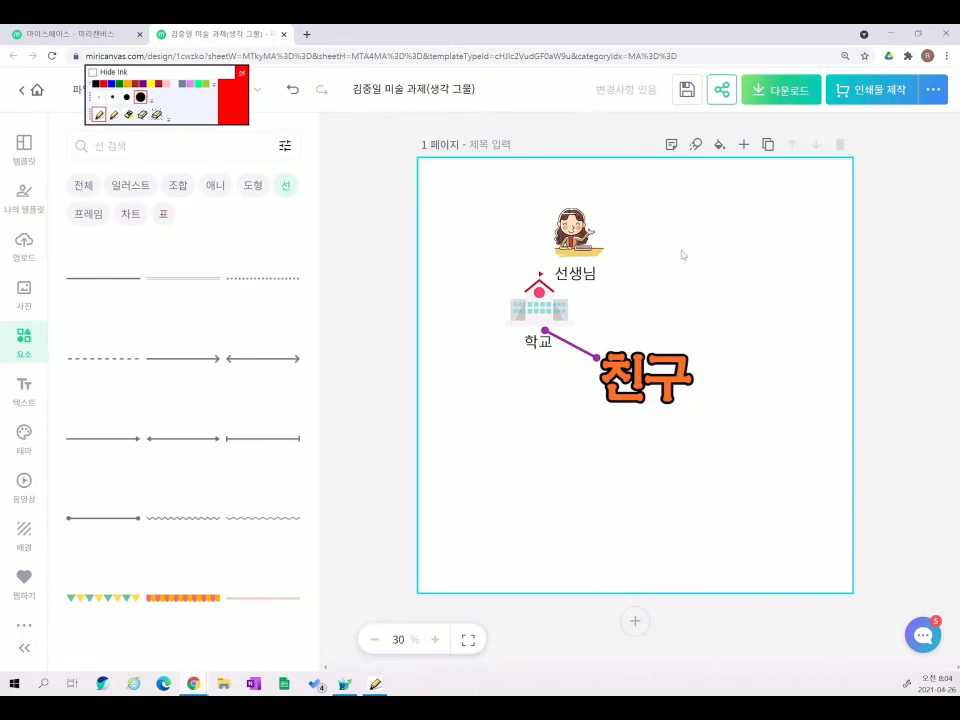
- Browse the 애니, 도형 and 전체 element categories
scroll(167, 527, "down", 4)
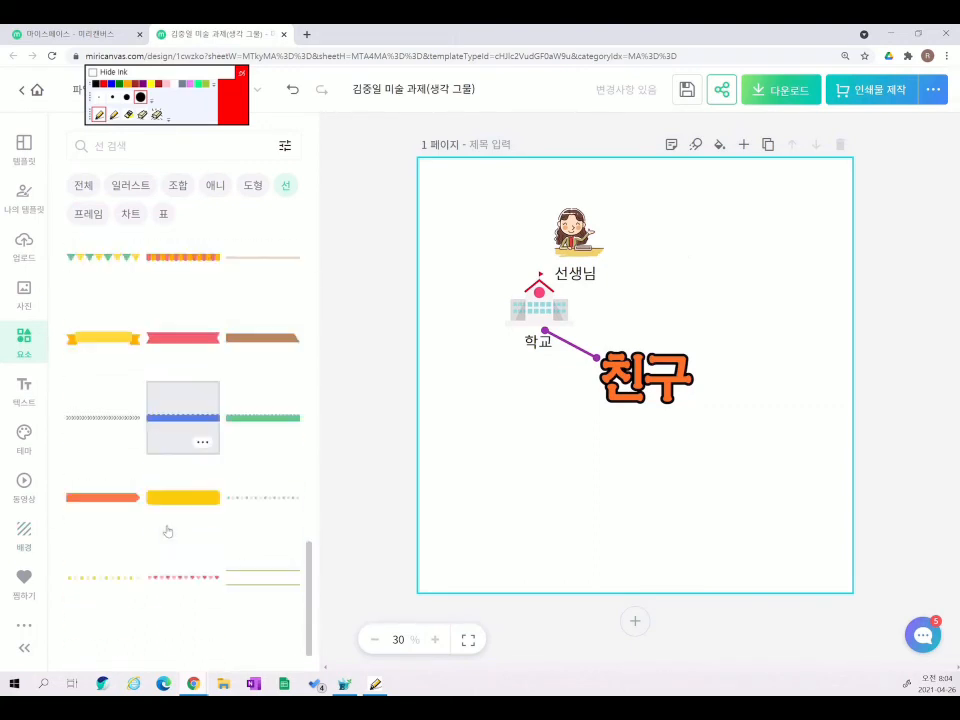
scroll(167, 531, "down", 3)
left_click(215, 185)
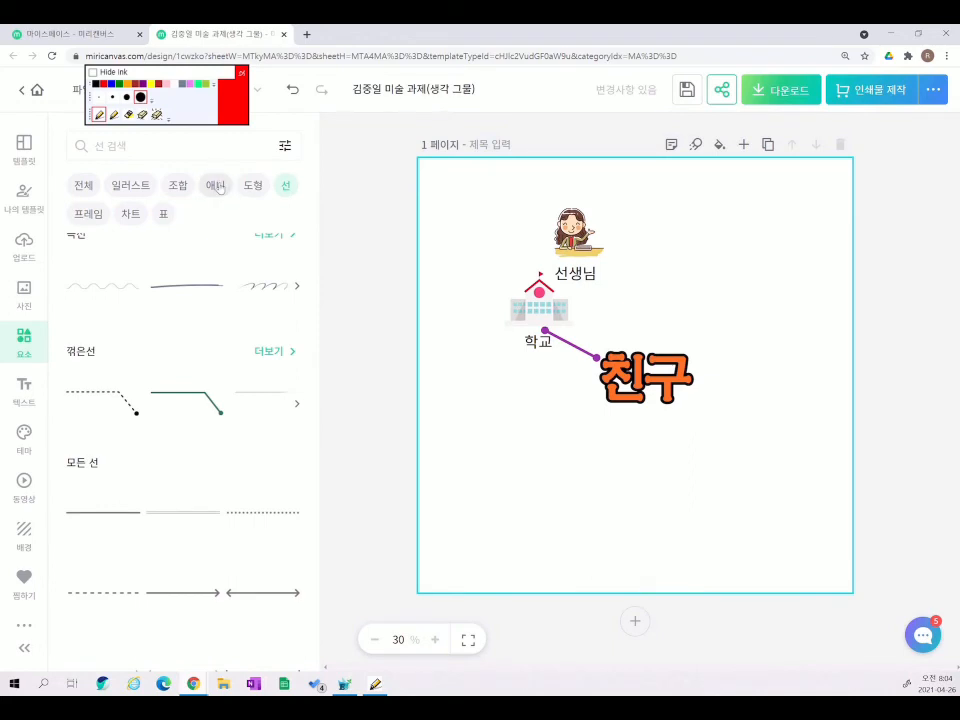
left_click(254, 186)
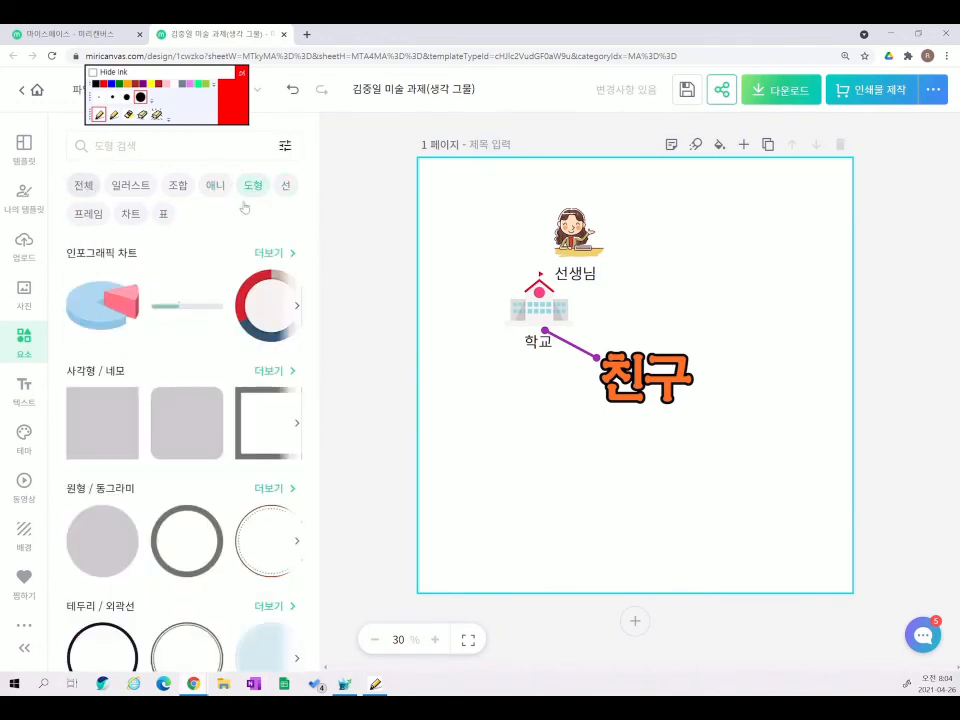
left_click(84, 185)
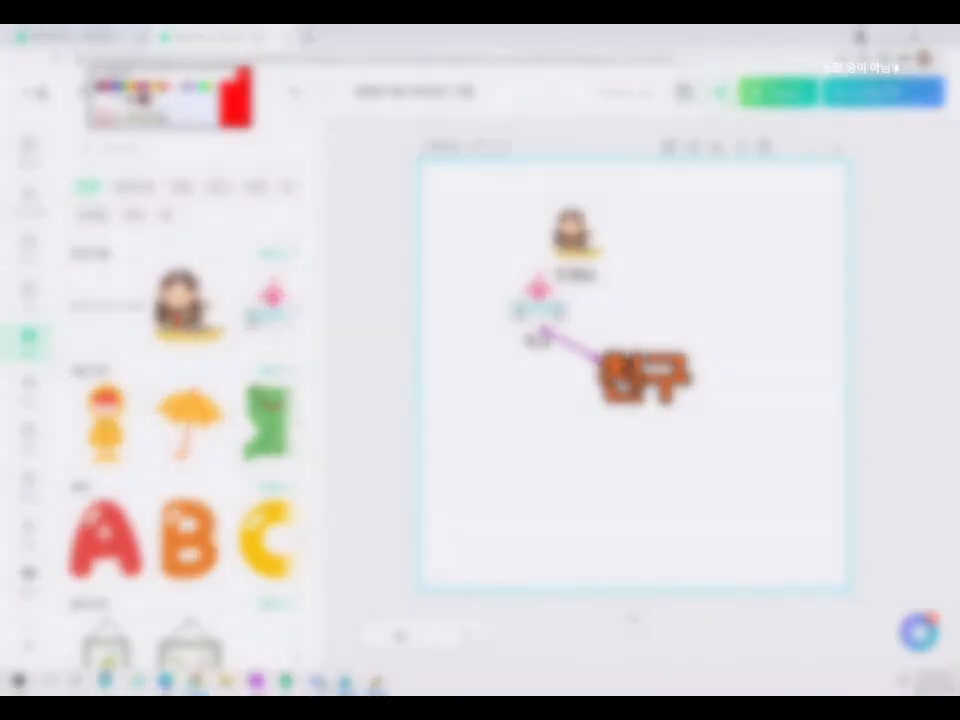
scroll(636, 370, "up", 5)
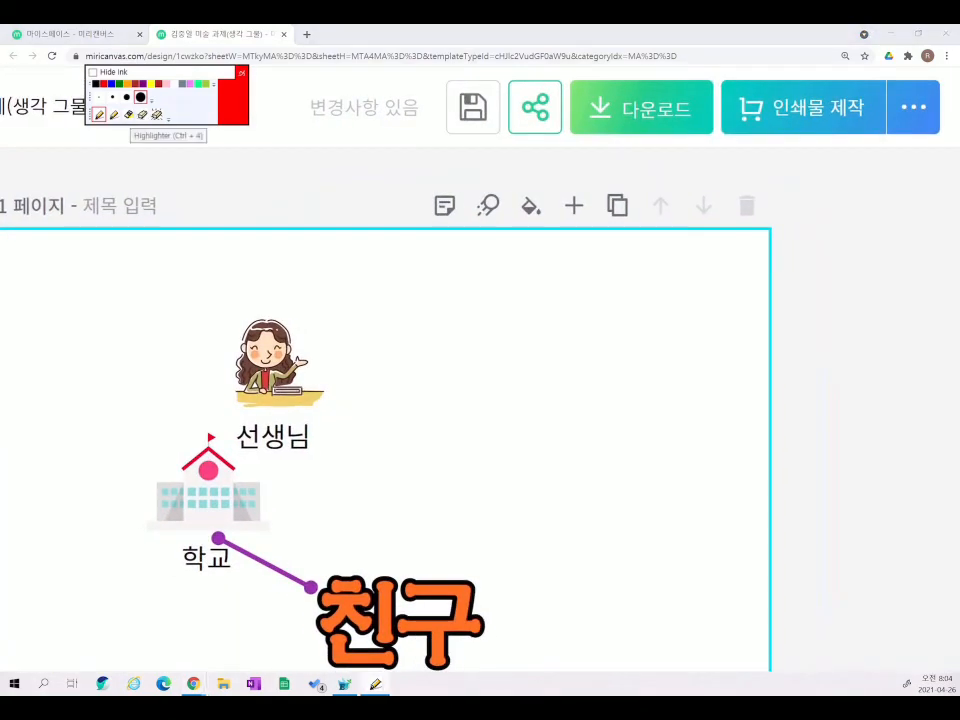
scroll(480, 400, "left", 1)
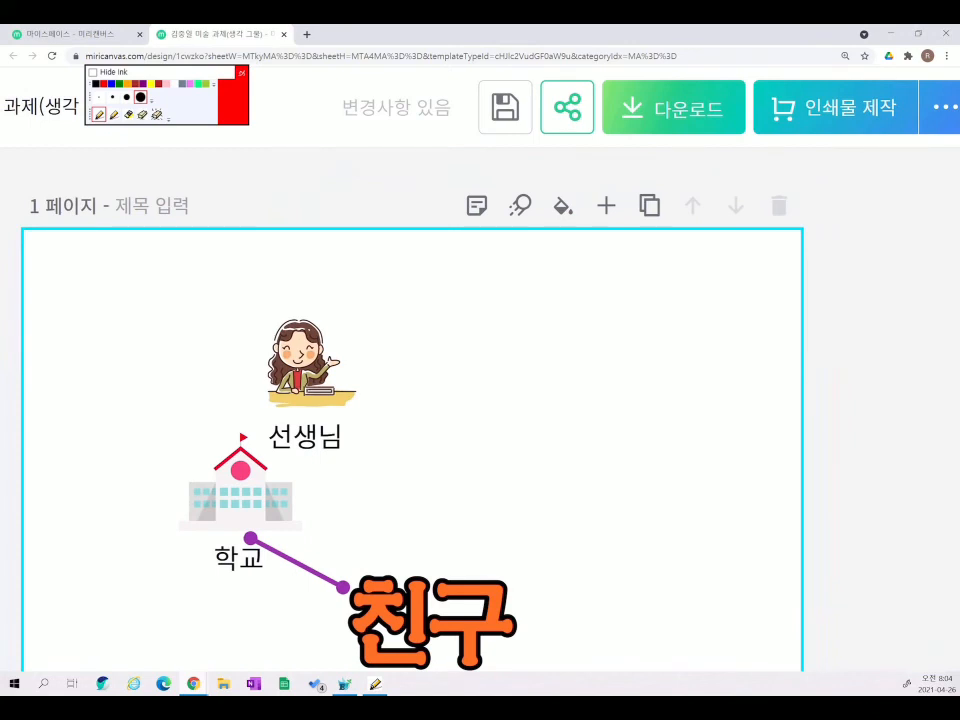
- Save the design with the disk button until it shows 저장완료
key("ctrl+4")
mouse_move(470, 132)
left_mouse_down()
mouse_move(530, 88)
mouse_move(473, 106)
mouse_move(500, 145)
left_mouse_up()
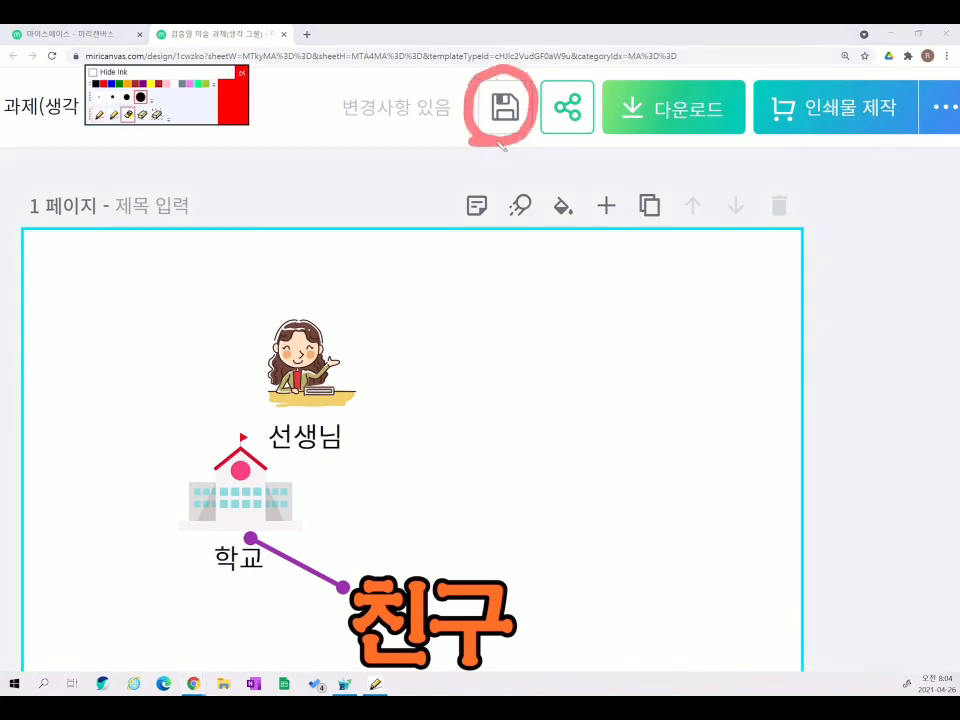
left_click_drag(468, 100, 455, 68)
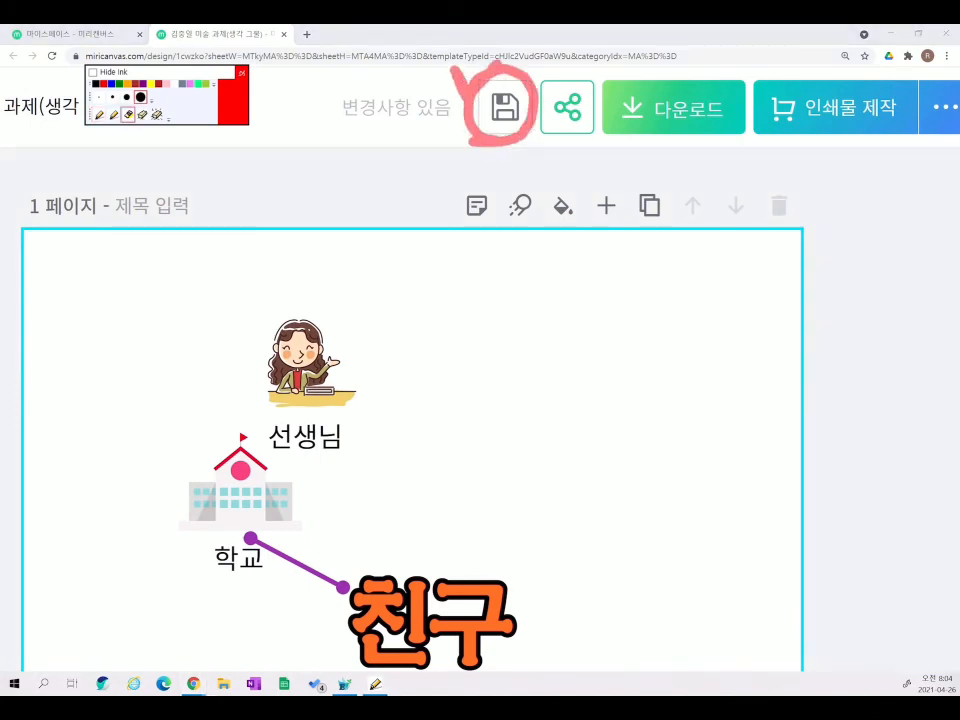
left_click(156, 115)
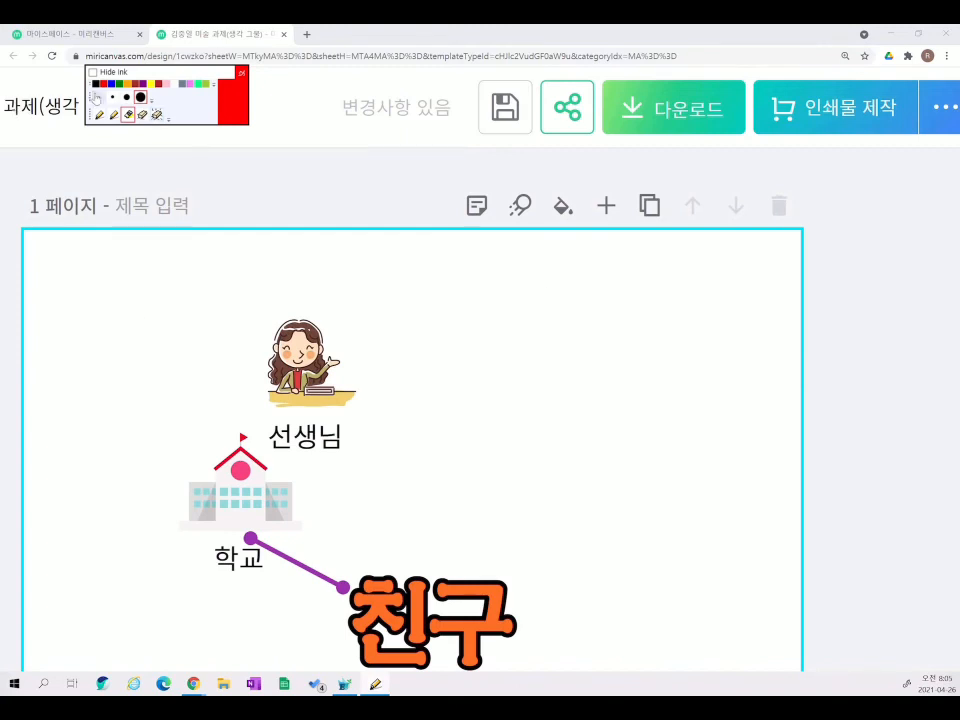
left_click(508, 108)
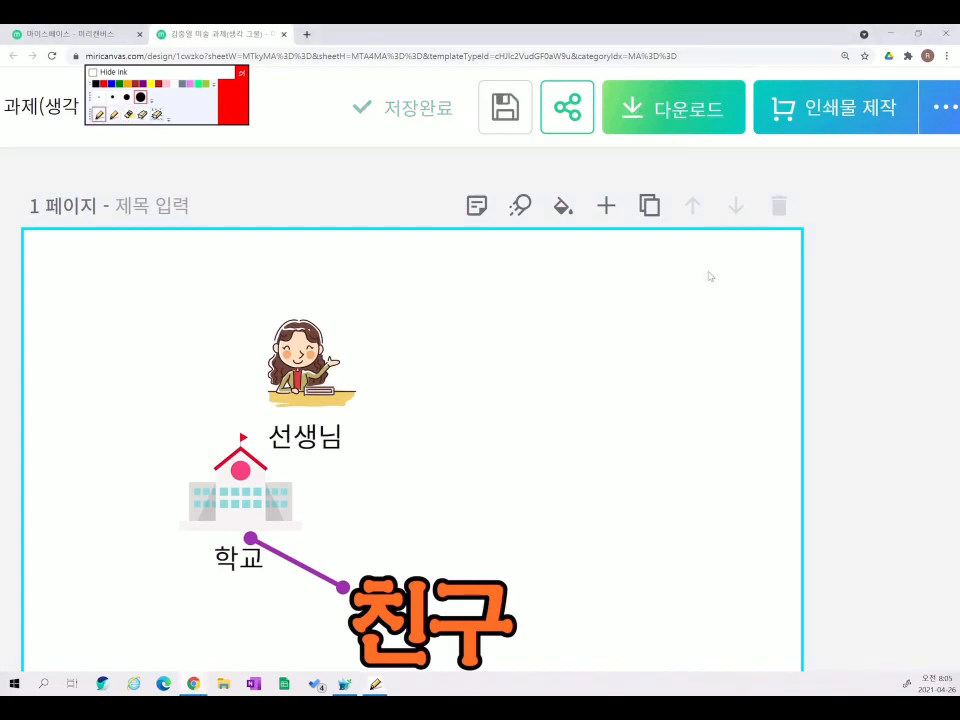
left_click(128, 114)
mouse_move(620, 84)
left_mouse_down()
mouse_move(750, 125)
mouse_move(730, 141)
left_mouse_up()
key("ctrl+z")
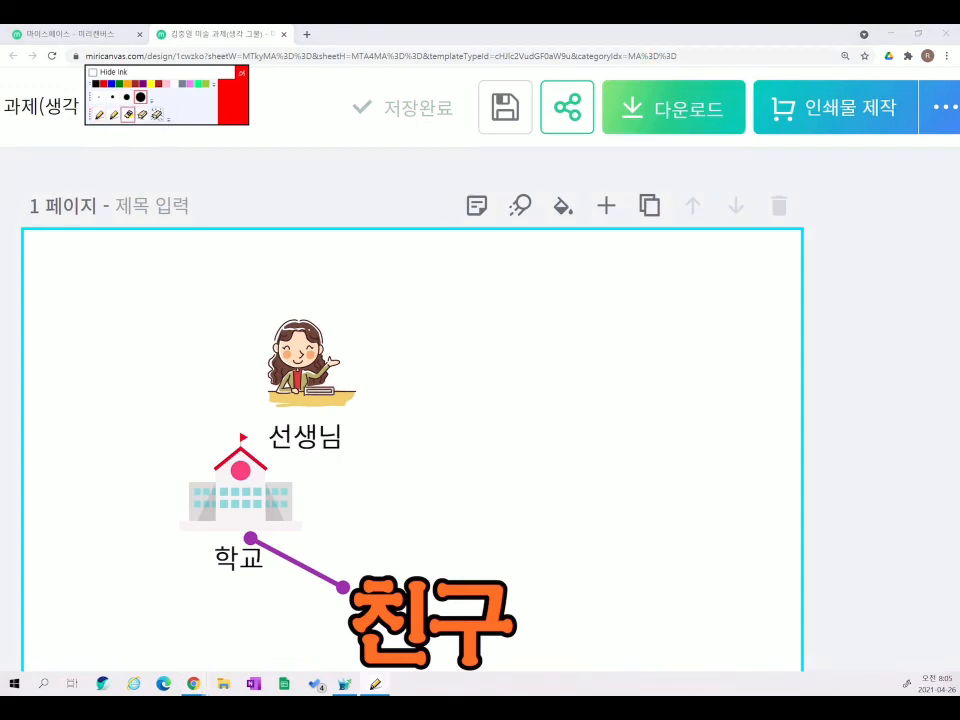
left_click(100, 115)
- Show the 다운로드 options on the 웹용 tab, highlighting the JPG and PNG formats
left_click(679, 108)
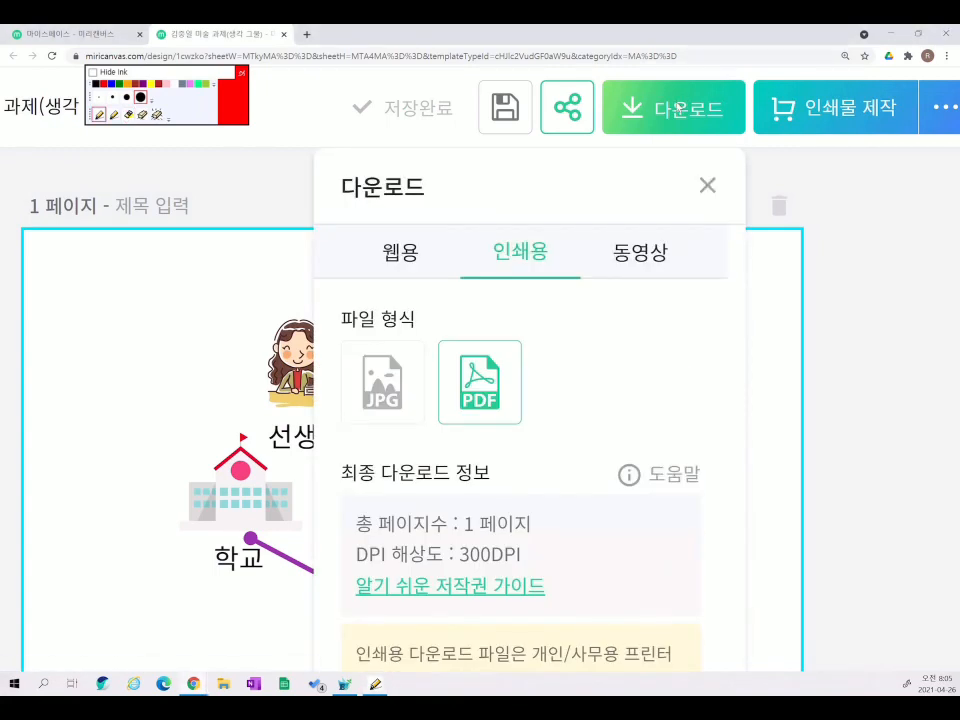
left_click(401, 252)
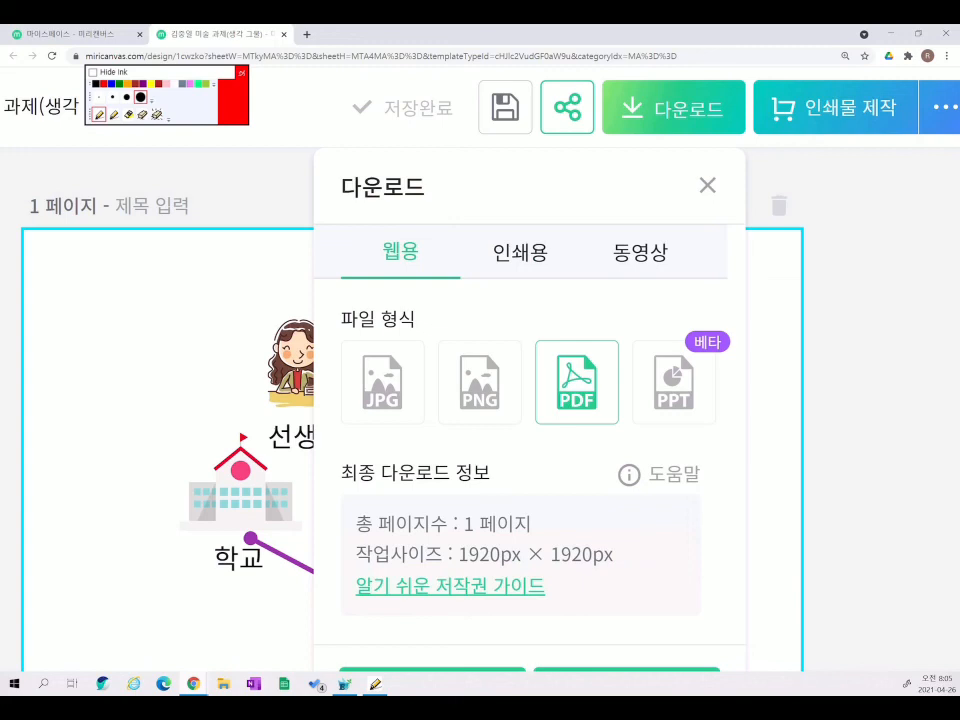
left_click(128, 114)
mouse_move(414, 318)
left_mouse_down()
mouse_move(451, 340)
mouse_move(523, 358)
mouse_move(563, 312)
left_mouse_up()
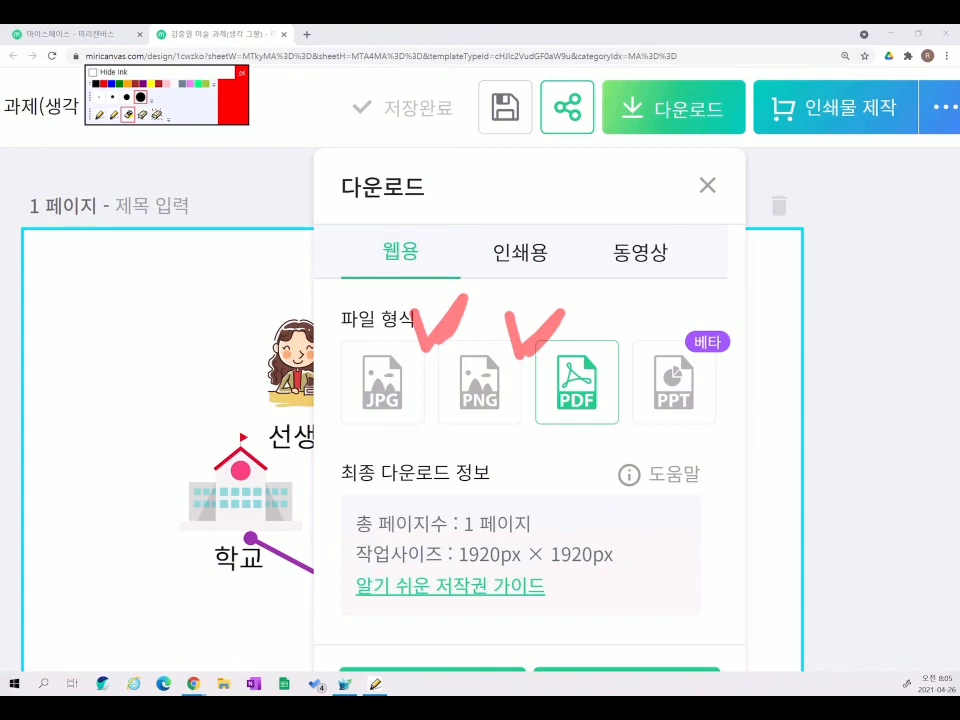
mouse_move(450, 328)
left_mouse_down()
mouse_move(400, 332)
mouse_move(345, 400)
mouse_move(500, 326)
left_mouse_up()
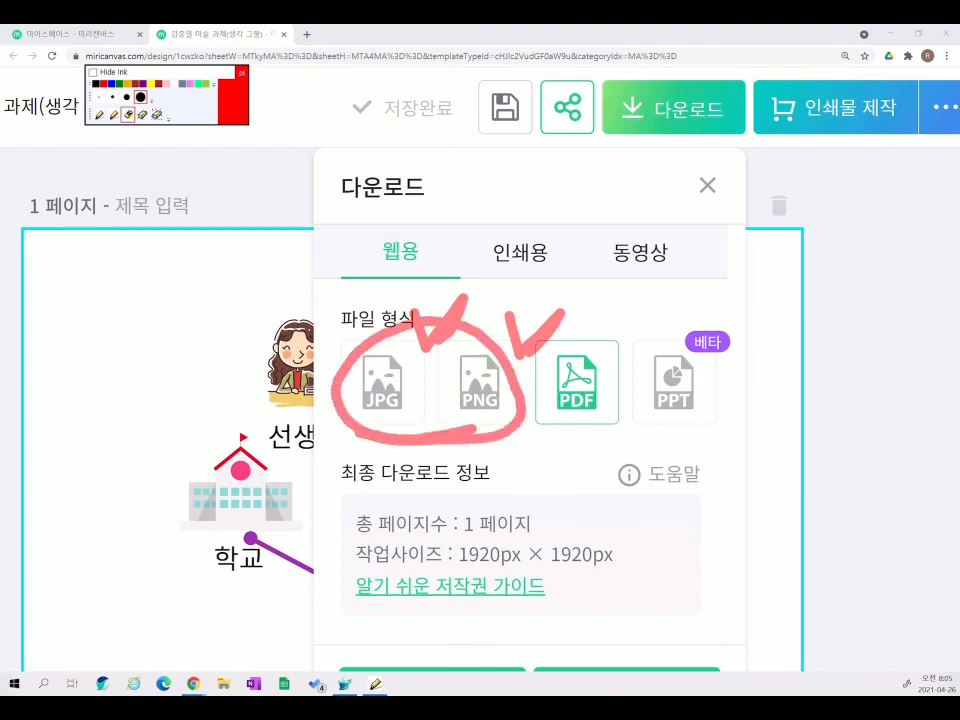
left_click(156, 115)
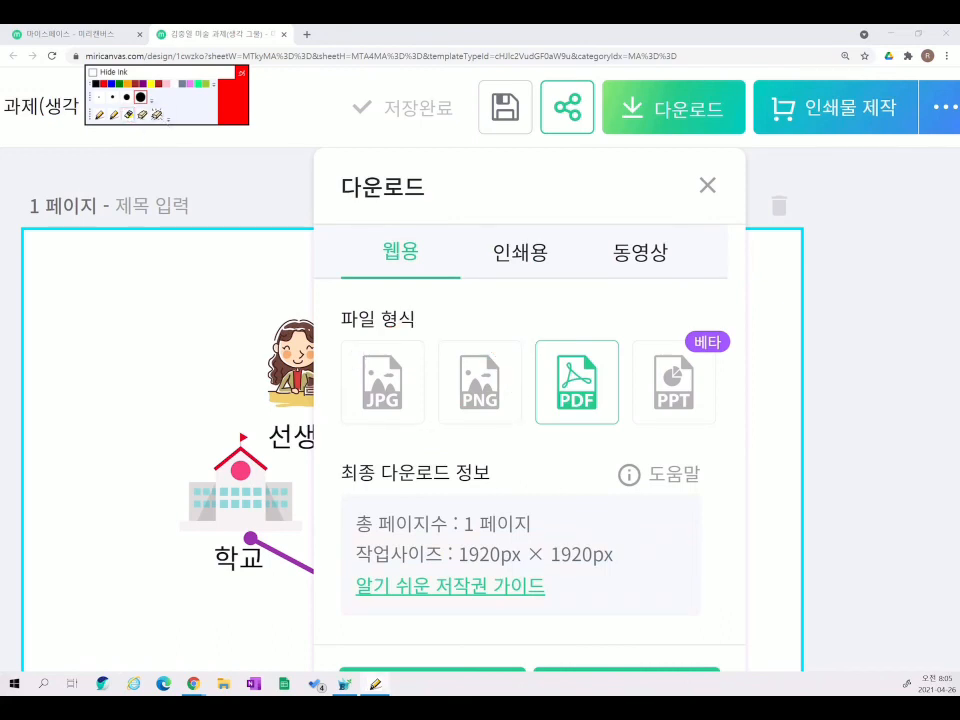
- Select JPG as the file format for the 1920px × 1920px page
mouse_move(424, 414)
left_mouse_down()
mouse_move(337, 415)
mouse_move(339, 328)
mouse_move(379, 329)
mouse_move(427, 354)
mouse_move(425, 425)
left_mouse_up()
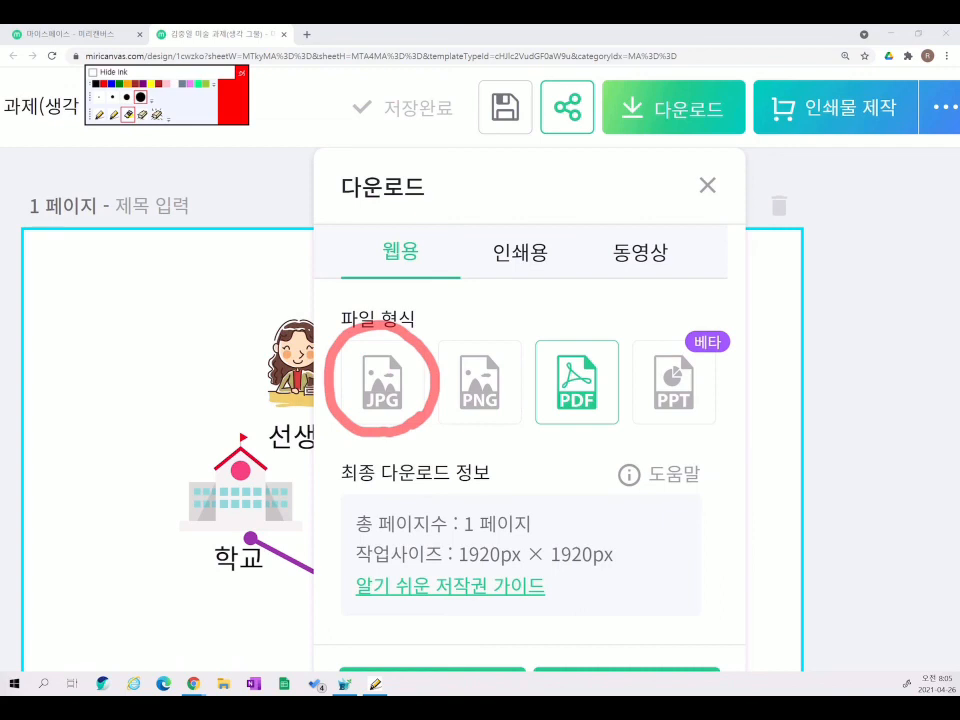
left_click_drag(424, 211, 472, 195)
mouse_move(418, 305)
left_mouse_down()
mouse_move(438, 324)
mouse_move(462, 292)
left_mouse_up()
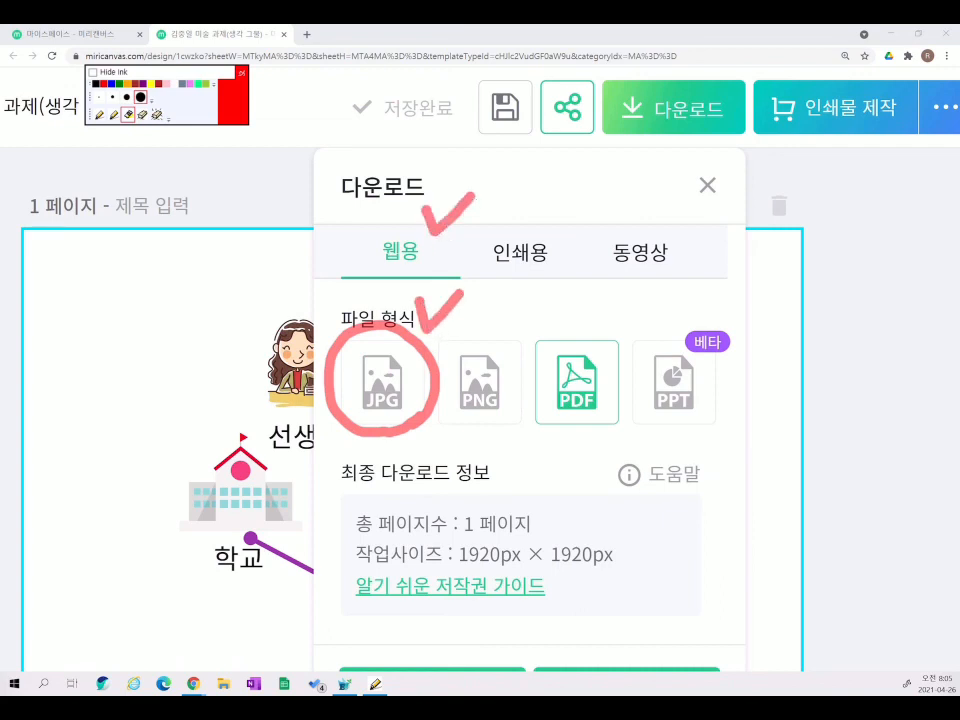
left_click(157, 115)
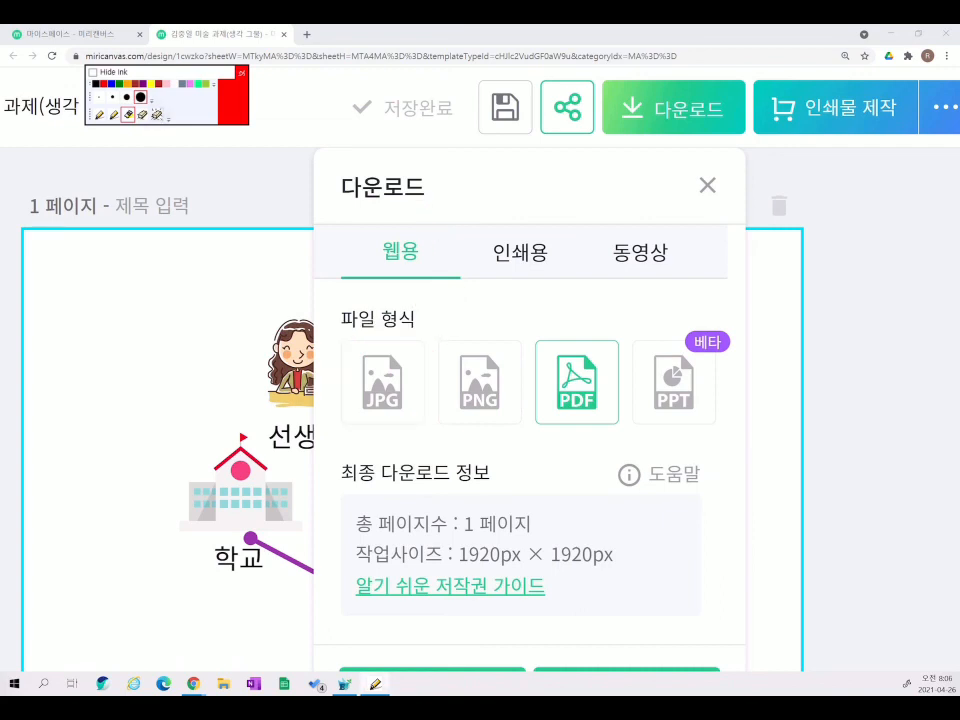
left_click(99, 115)
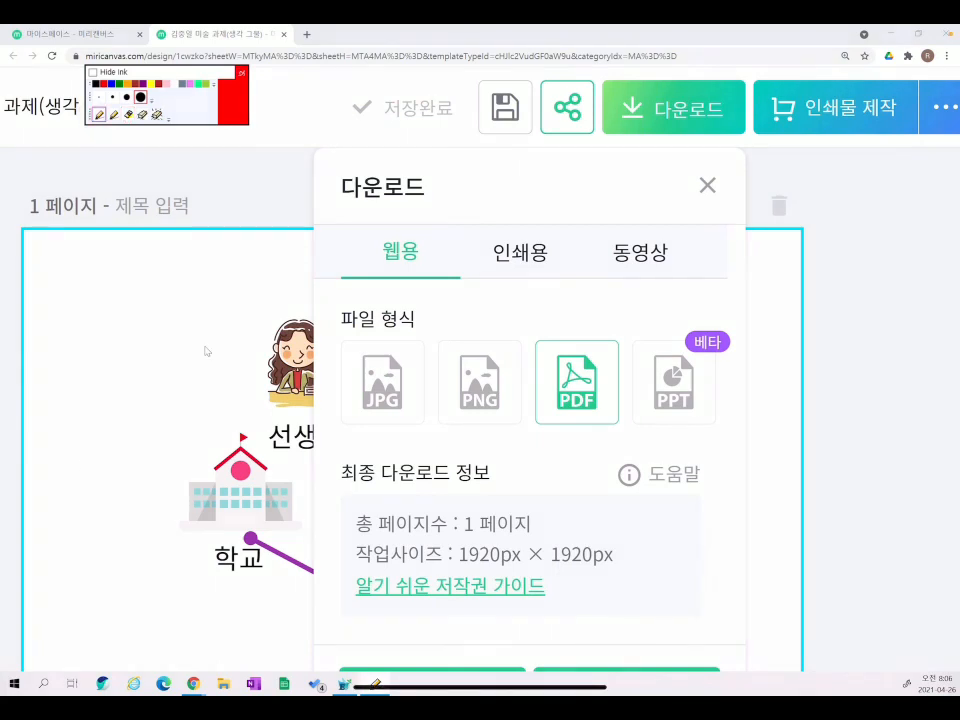
left_click(382, 381)
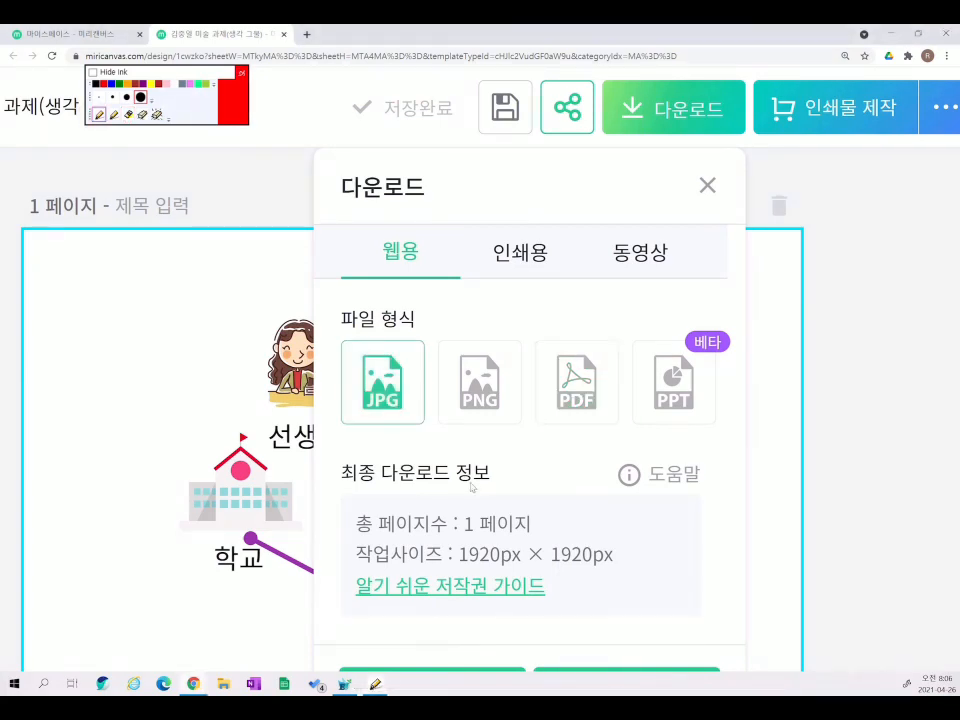
scroll(473, 487, "down", 1)
scroll(473, 487, "down", 2)
scroll(536, 447, "up", 1)
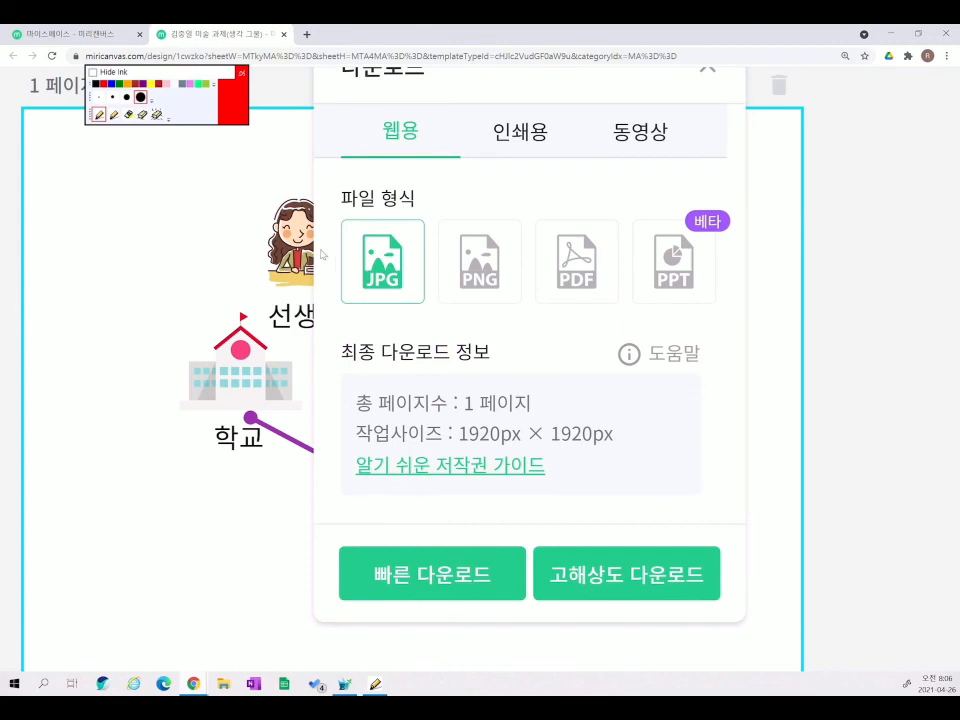
- Quick-download the JPG, open it via the download bar's 열기, and bring the viewer into view
left_click(473, 584)
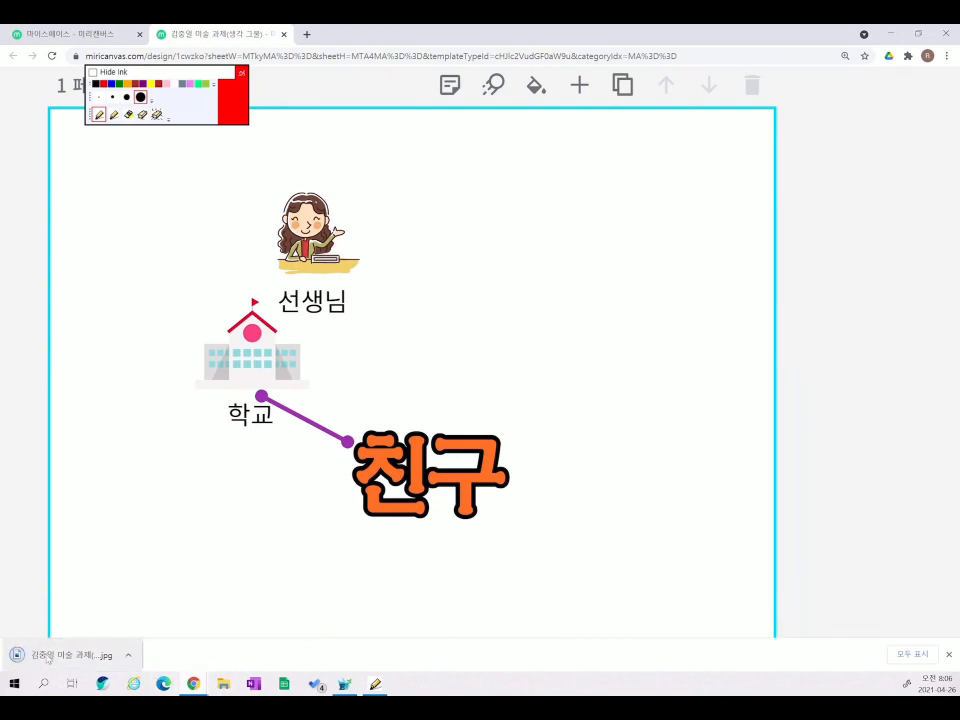
left_click(129, 656)
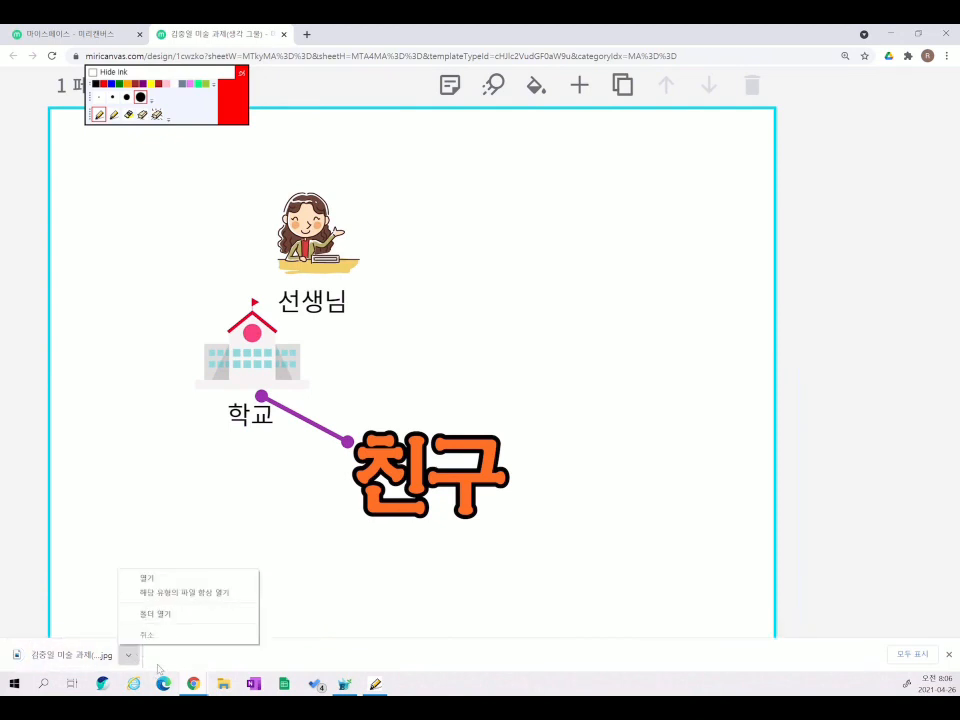
left_click(90, 660)
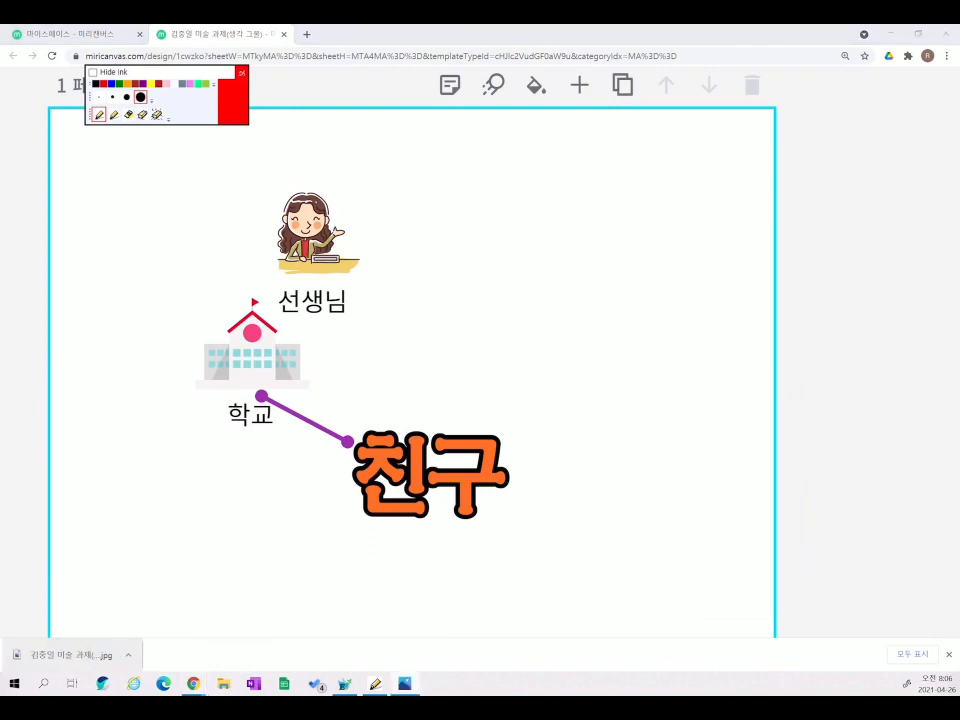
left_click_drag(0, 30, 564, 103)
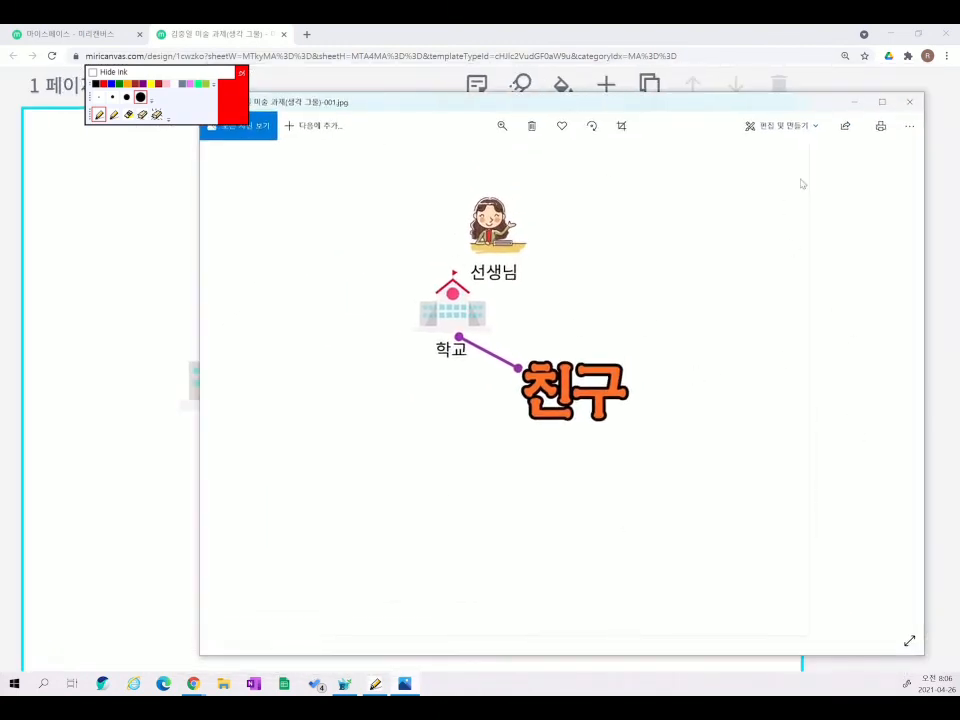